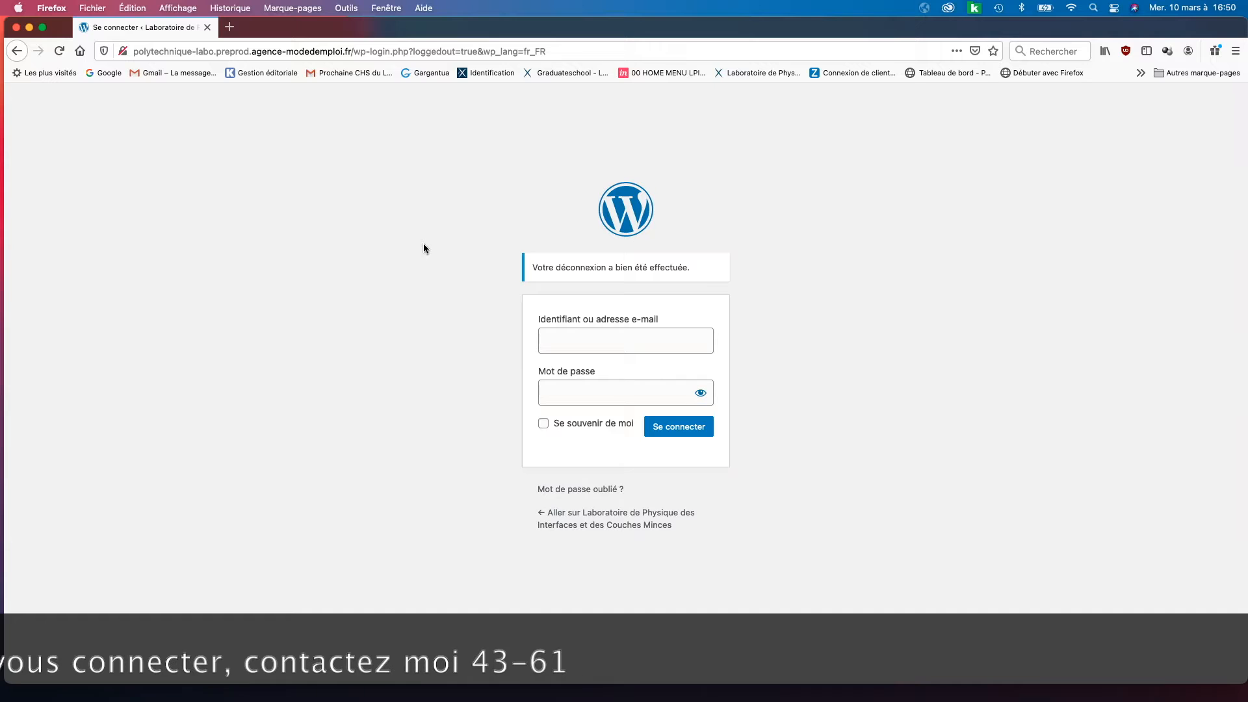
# Log in to the site with the saved Test contributeur account and its stored password
pyautogui.click(576, 335)
pyautogui.scroll(-5, 650, 456)
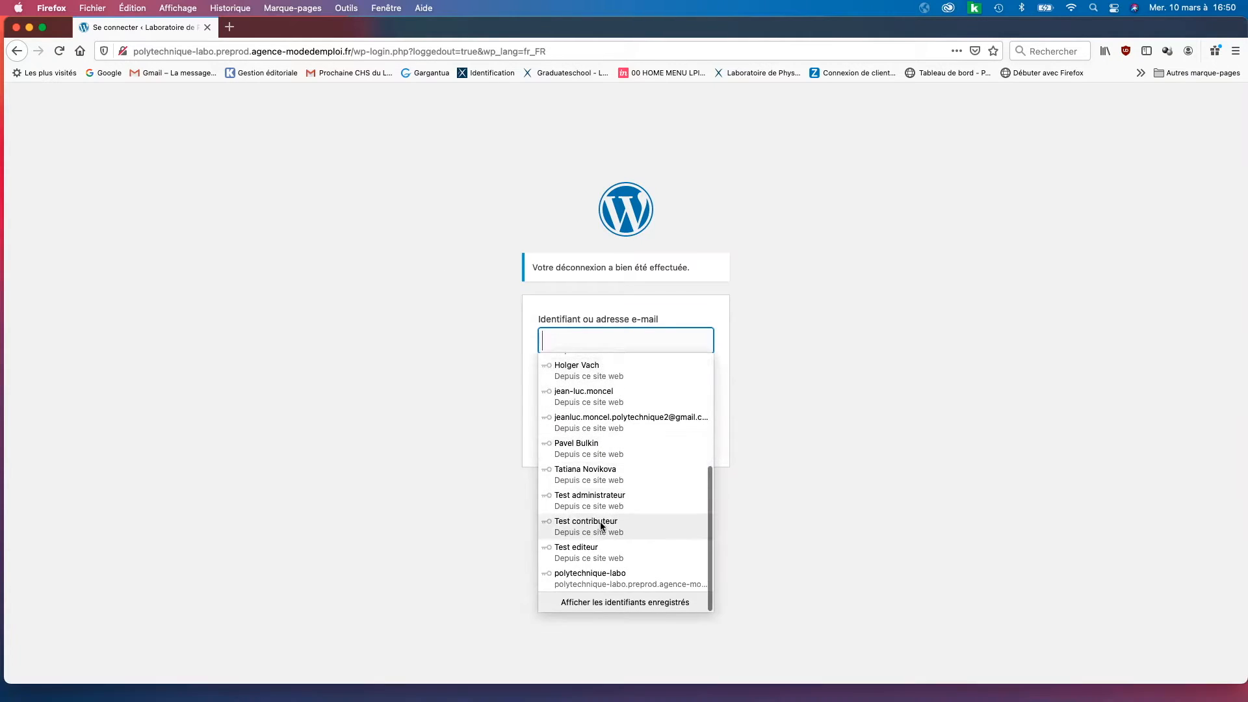
pyautogui.click(600, 524)
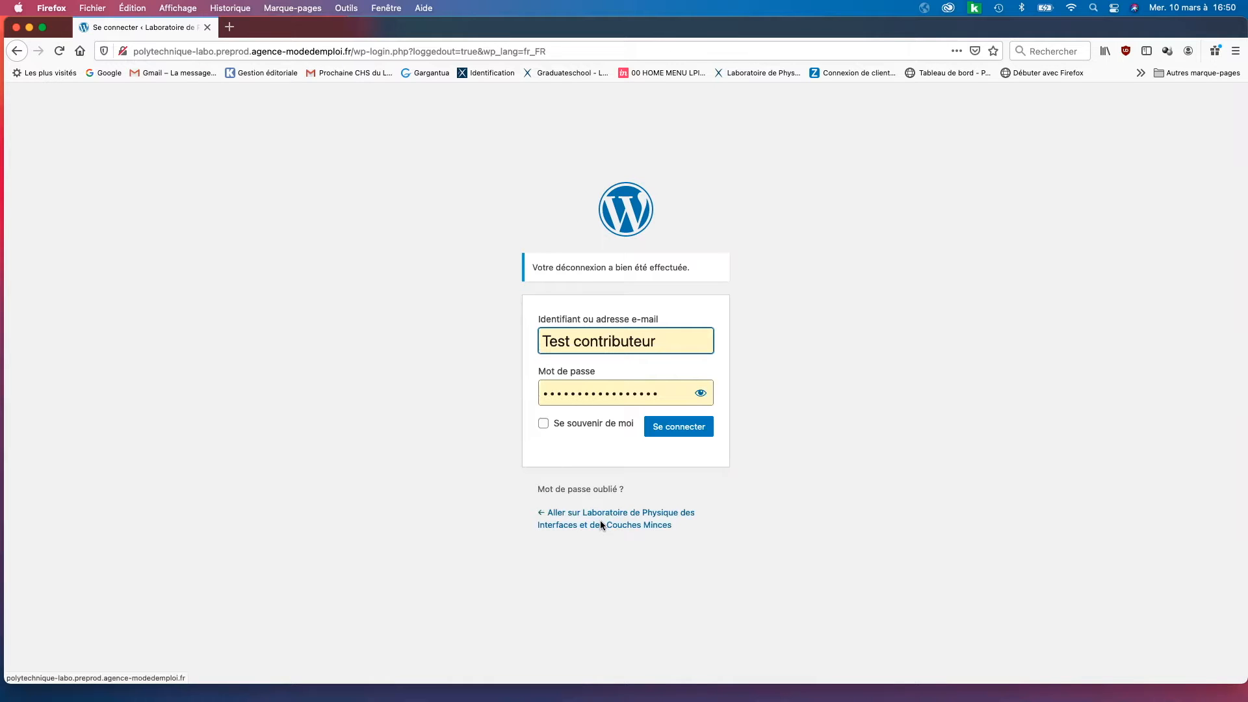
pyautogui.click(683, 431)
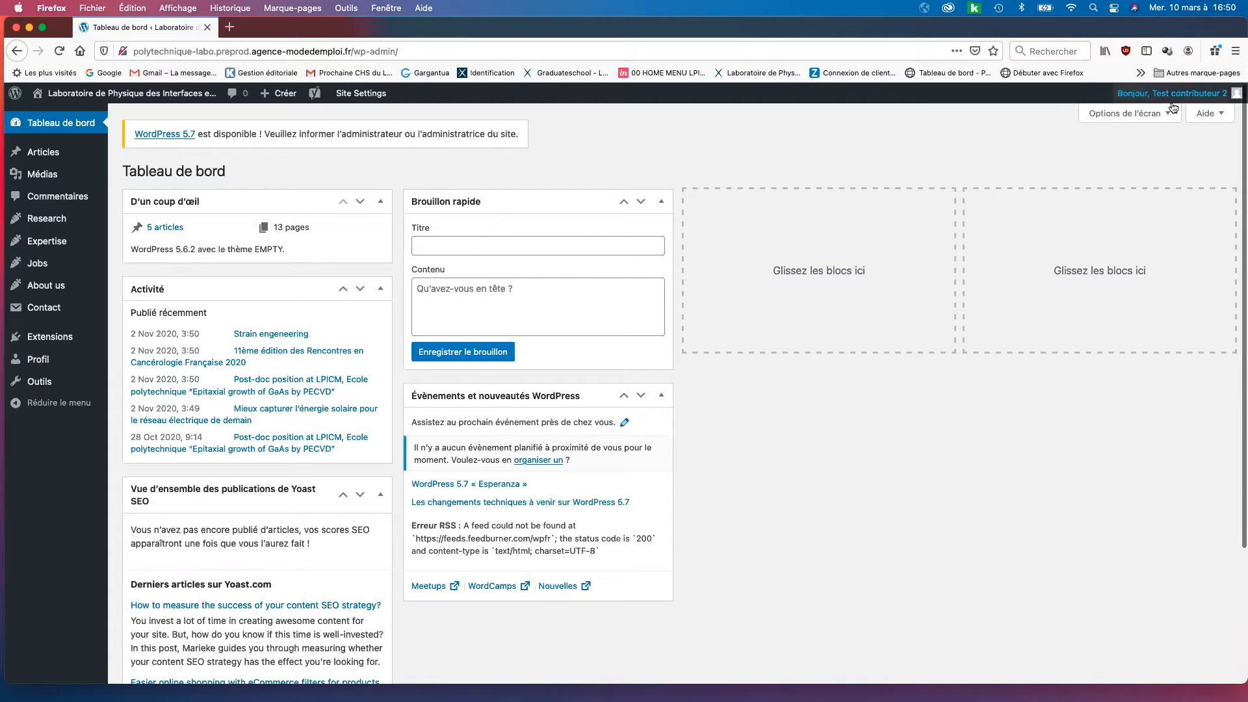
pyautogui.moveTo(1193, 97)
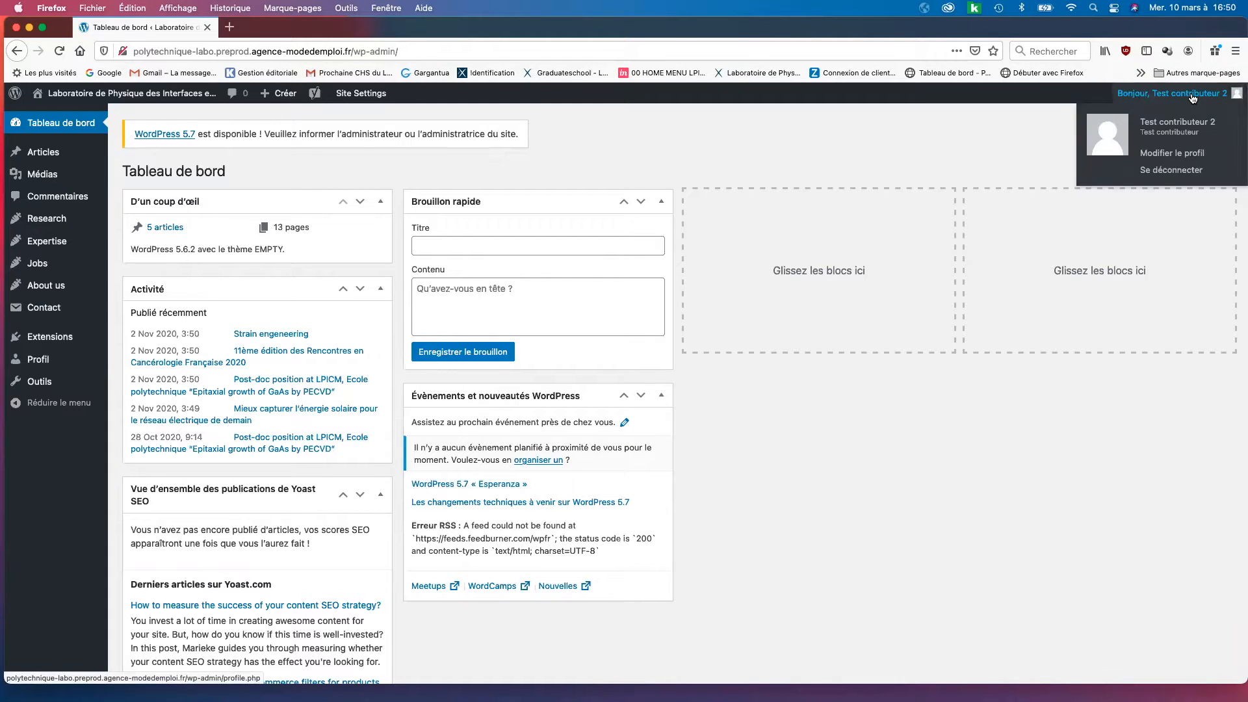
pyautogui.moveTo(103, 100)
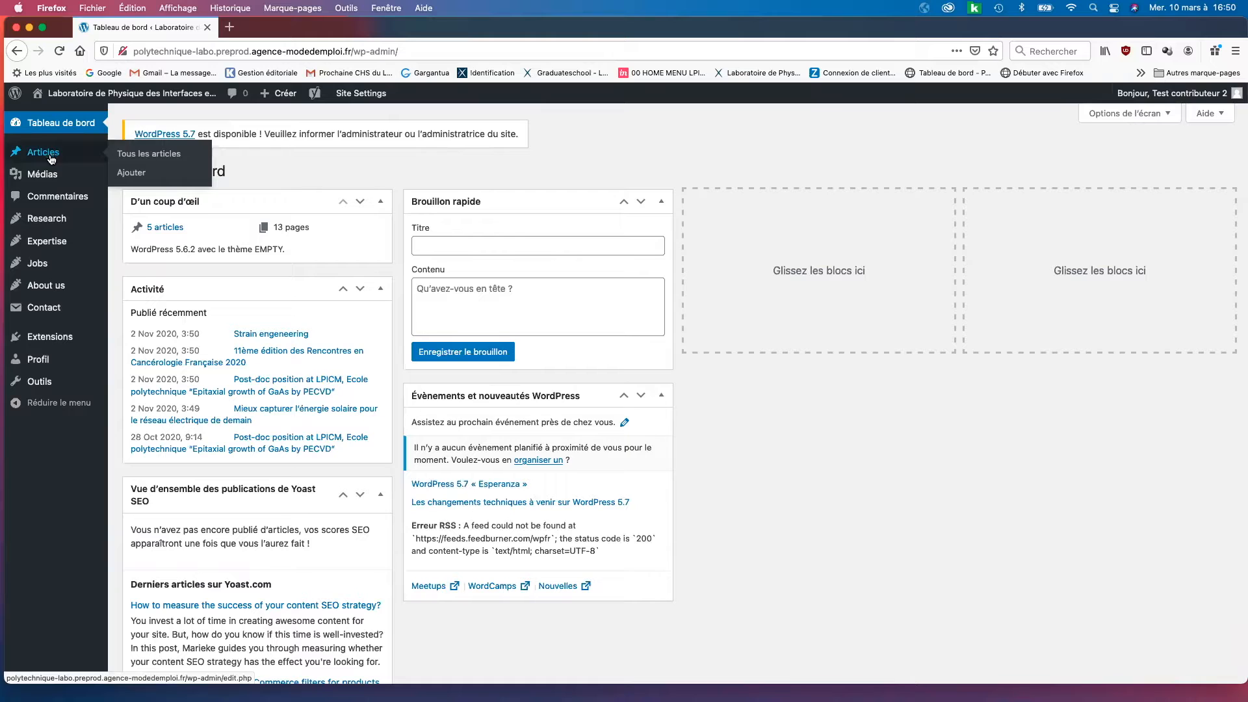
pyautogui.moveTo(50, 287)
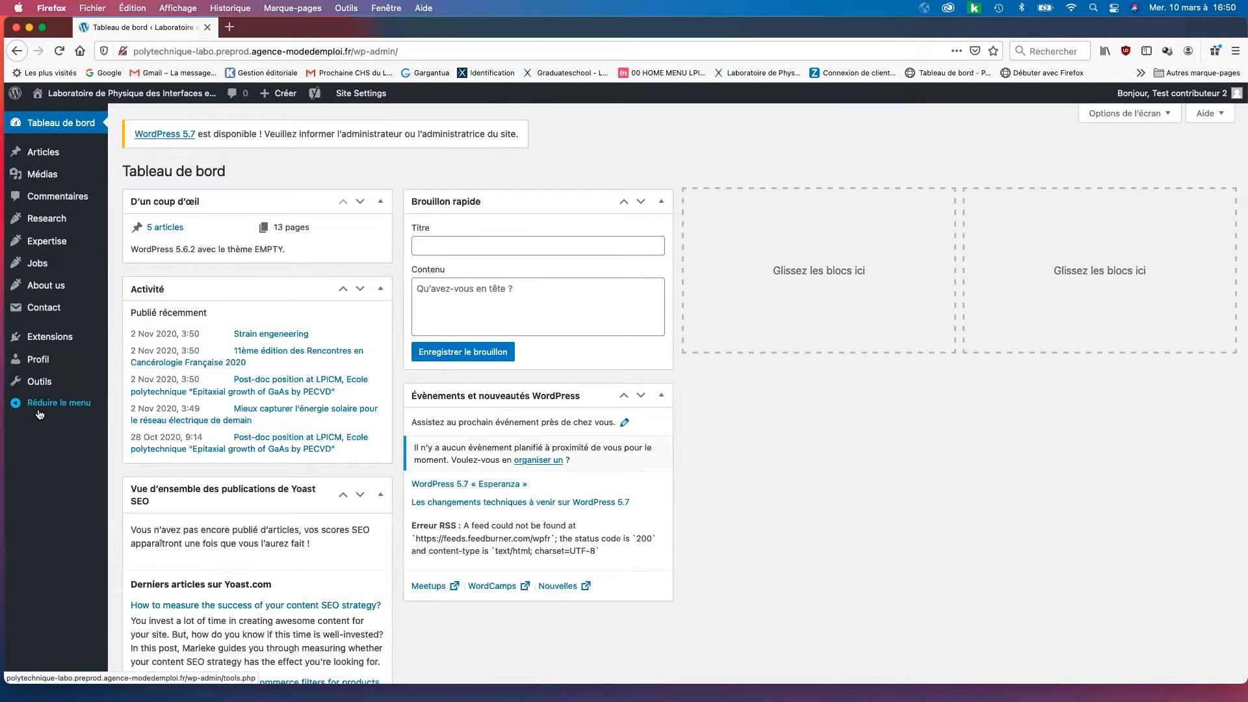
# View the public site's Research, Expertise and Jobs pages, and return to the dashboard
pyautogui.moveTo(72, 267)
pyautogui.click(84, 95)
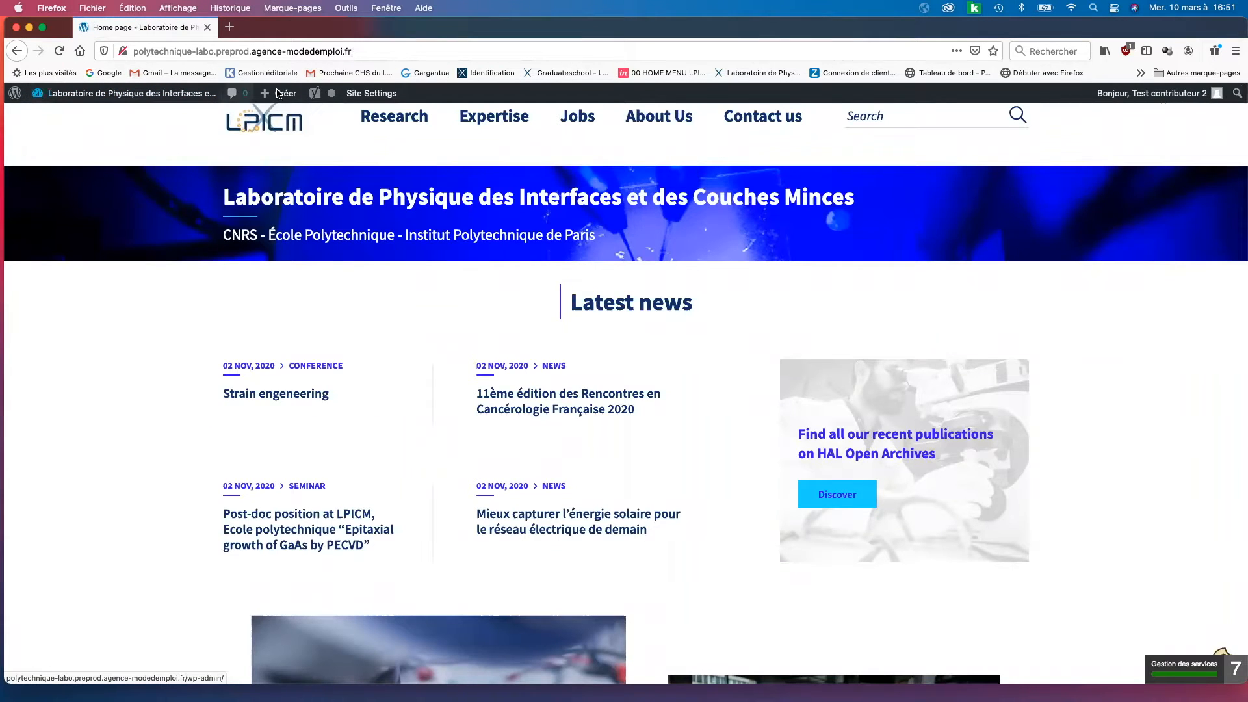
pyautogui.click(392, 119)
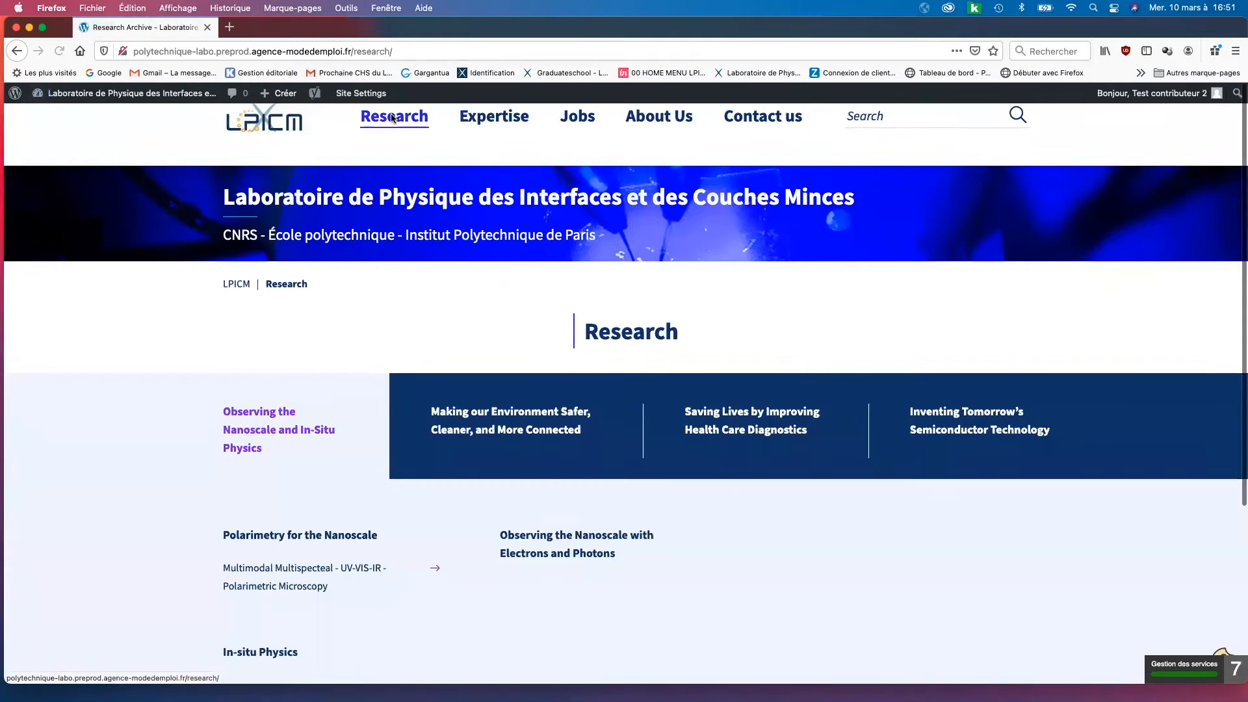
pyautogui.click(494, 121)
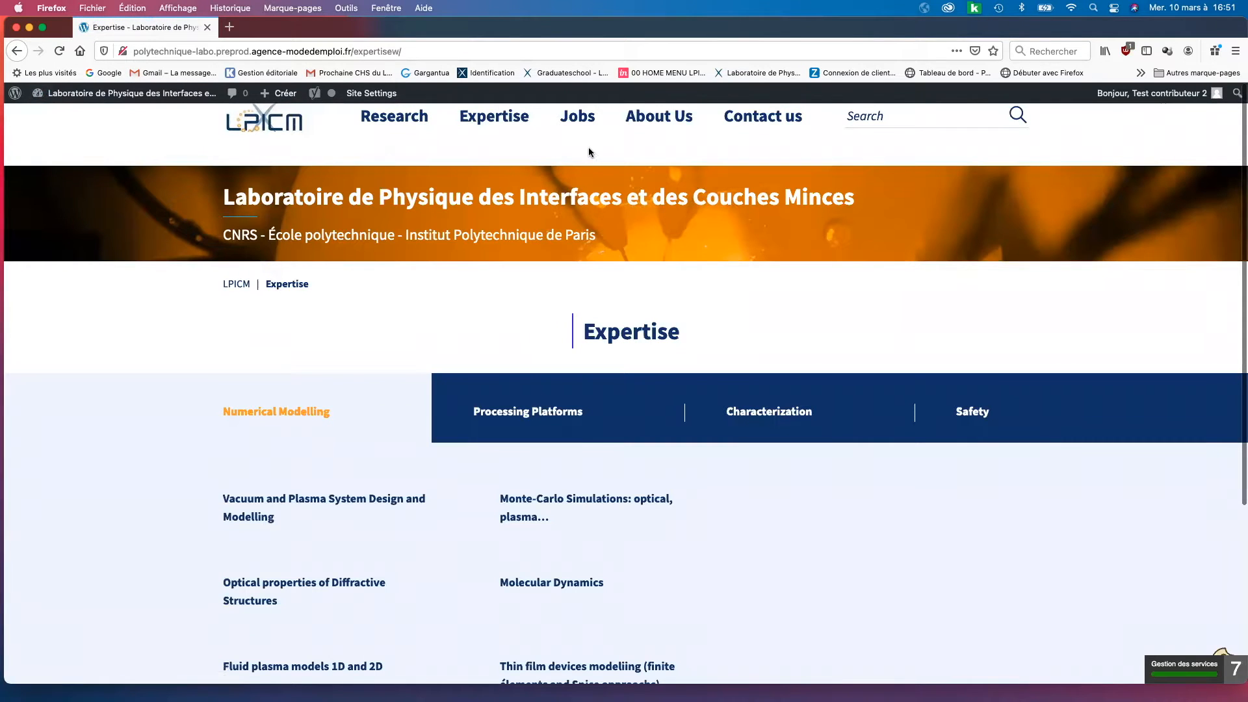
pyautogui.click(585, 118)
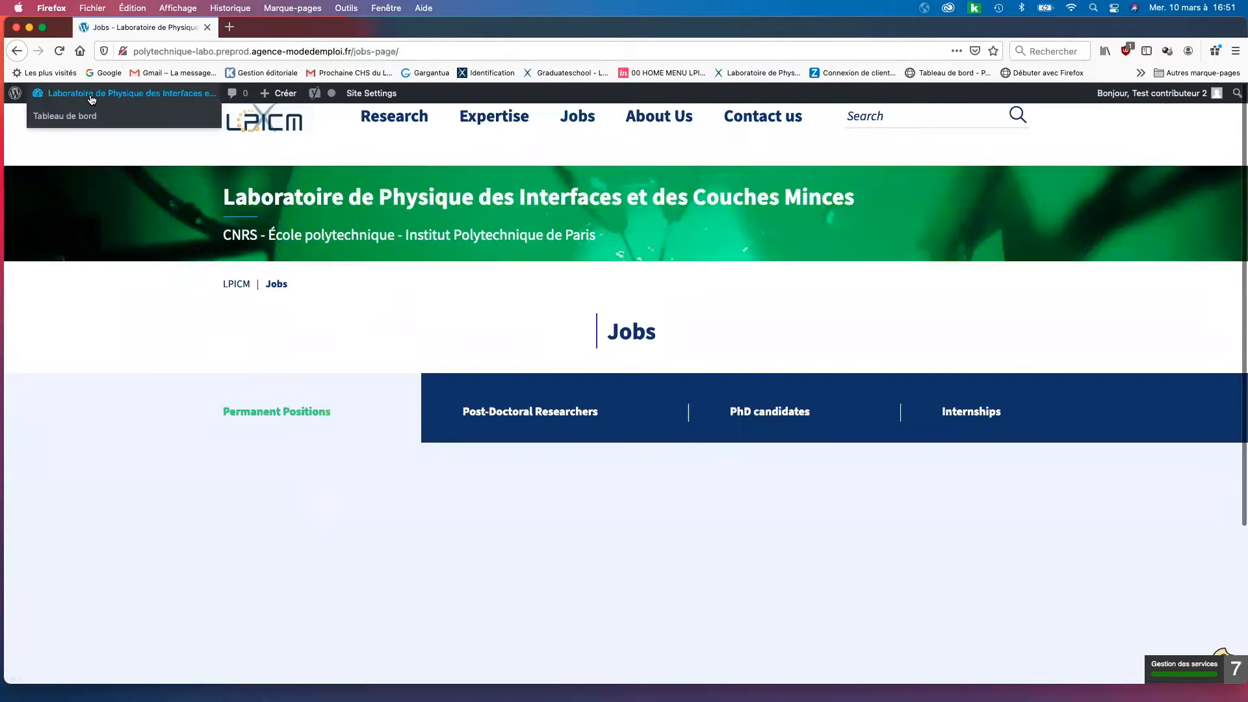
pyautogui.click(80, 117)
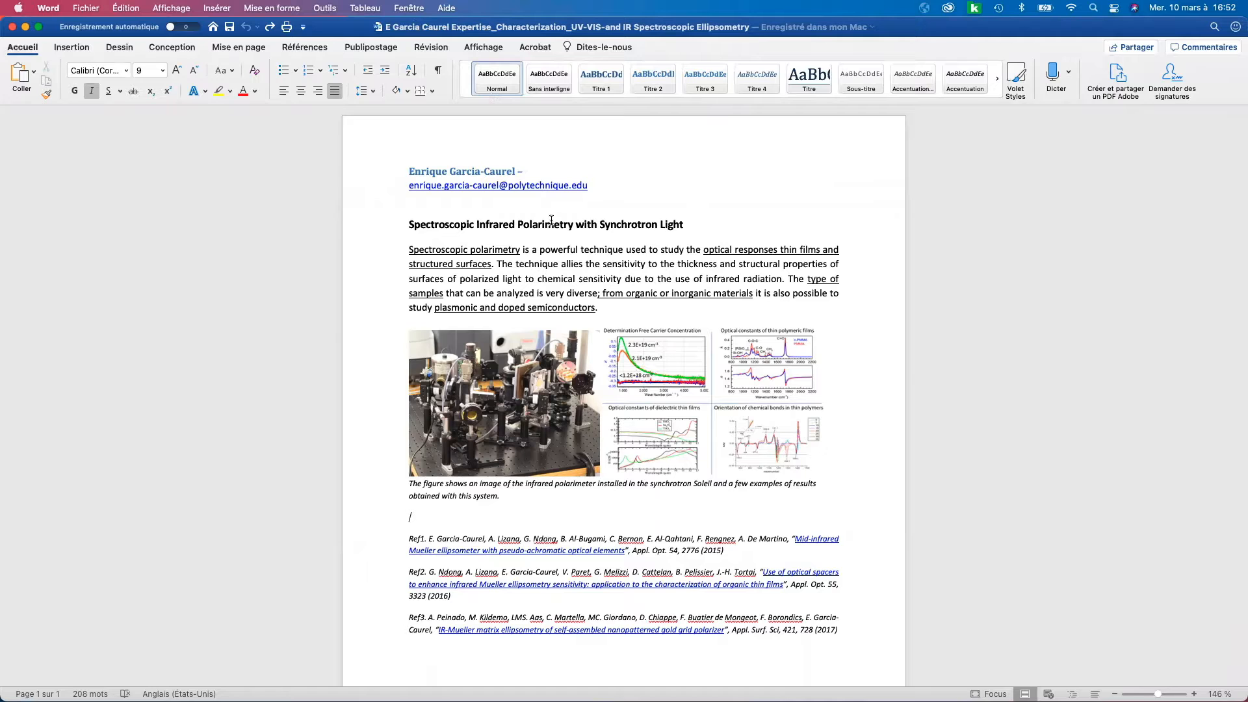
# Switch from the Word document to Firefox and start a new article in the Expertise section
pyautogui.scroll(1, 559, 208)
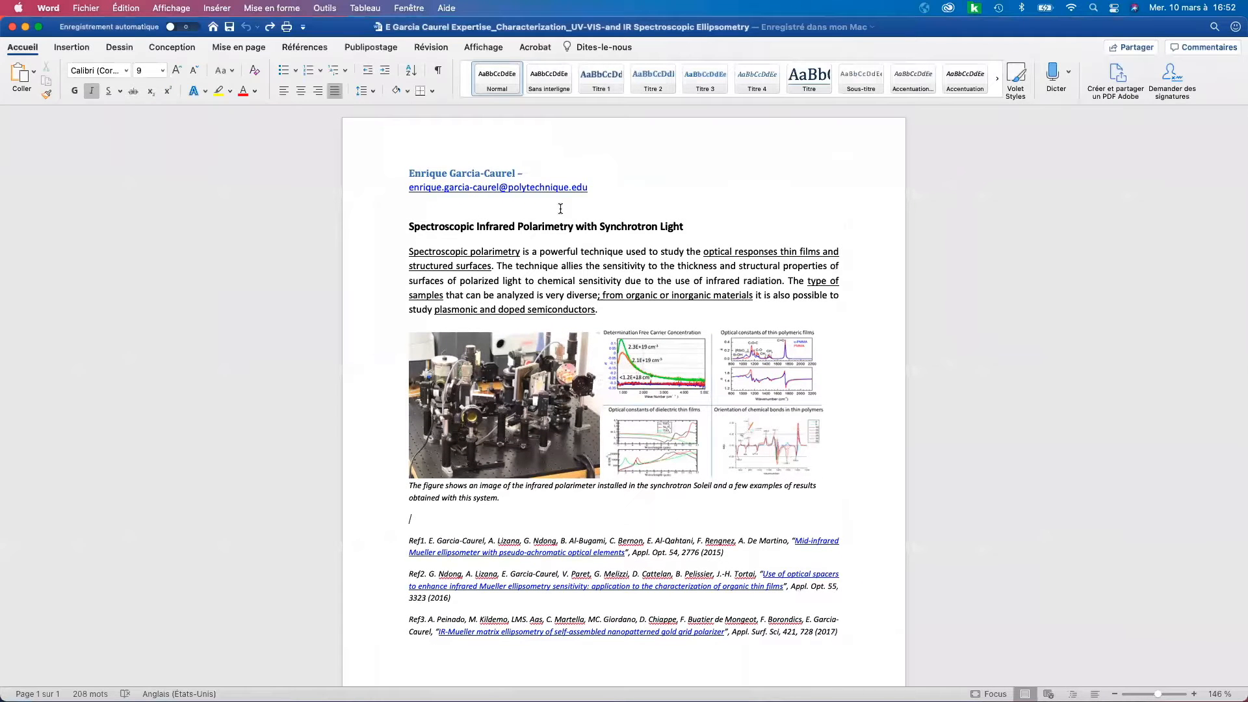
pyautogui.press('super+Tab')
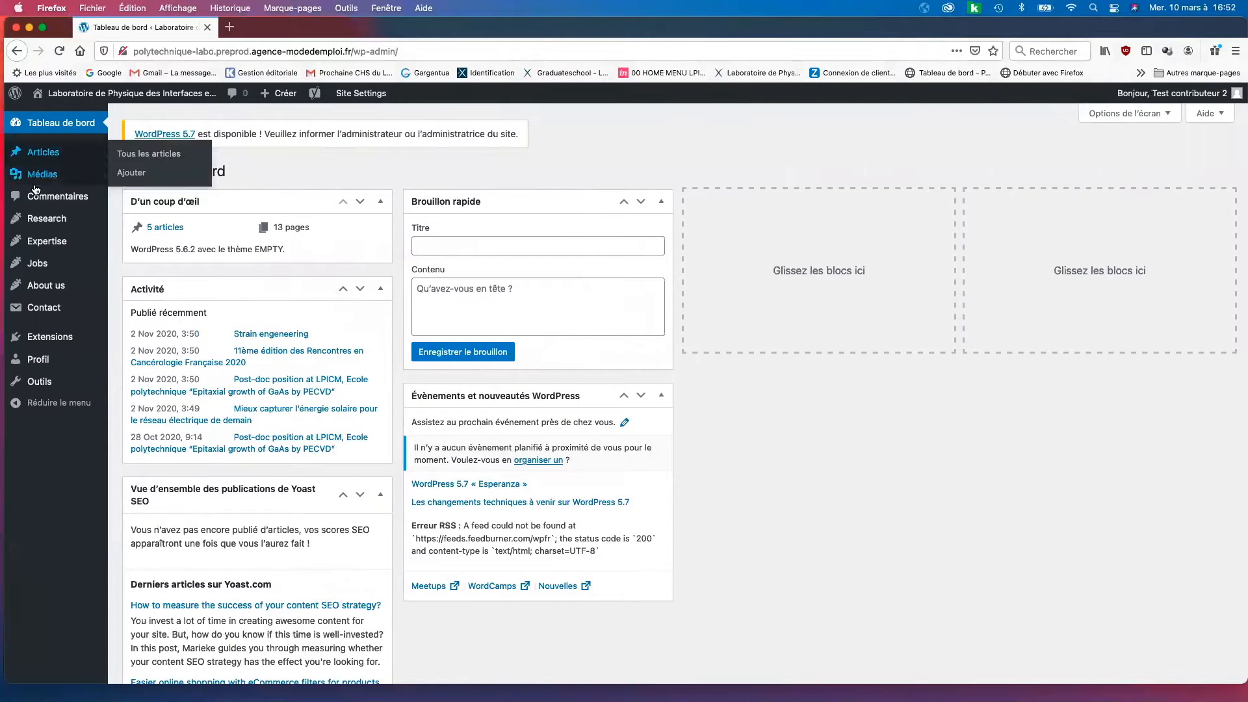
pyautogui.moveTo(48, 244)
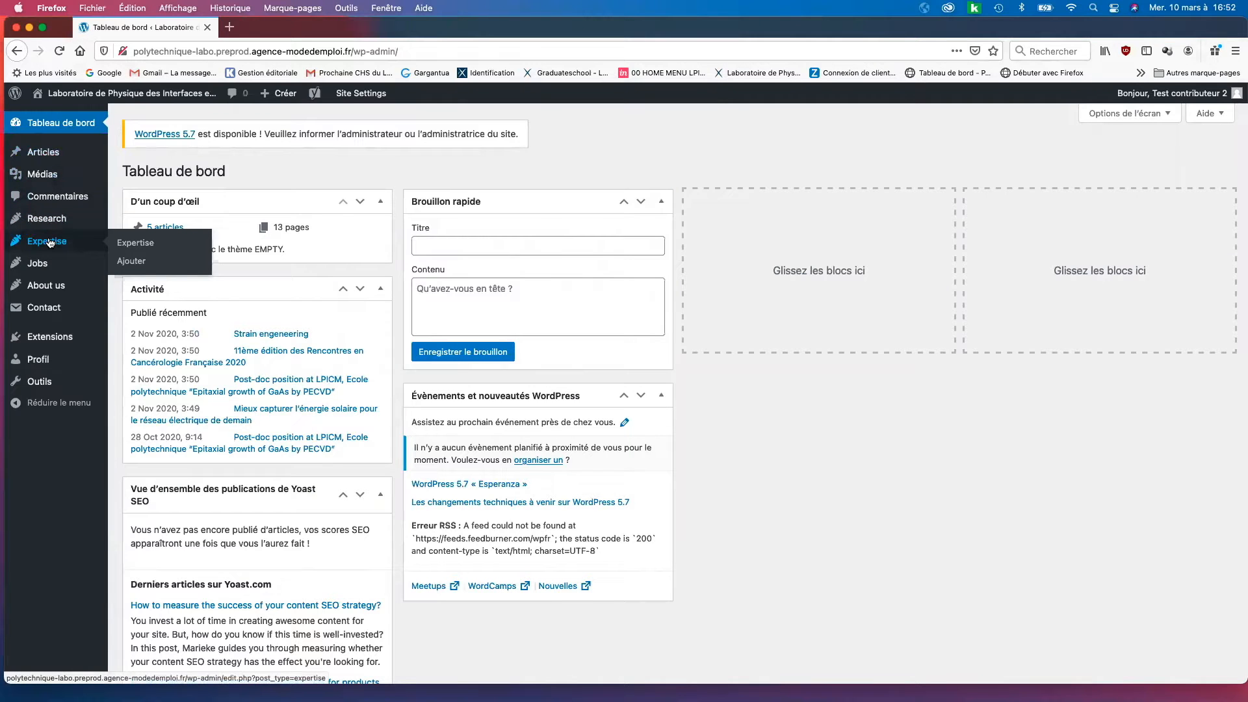
pyautogui.click(77, 243)
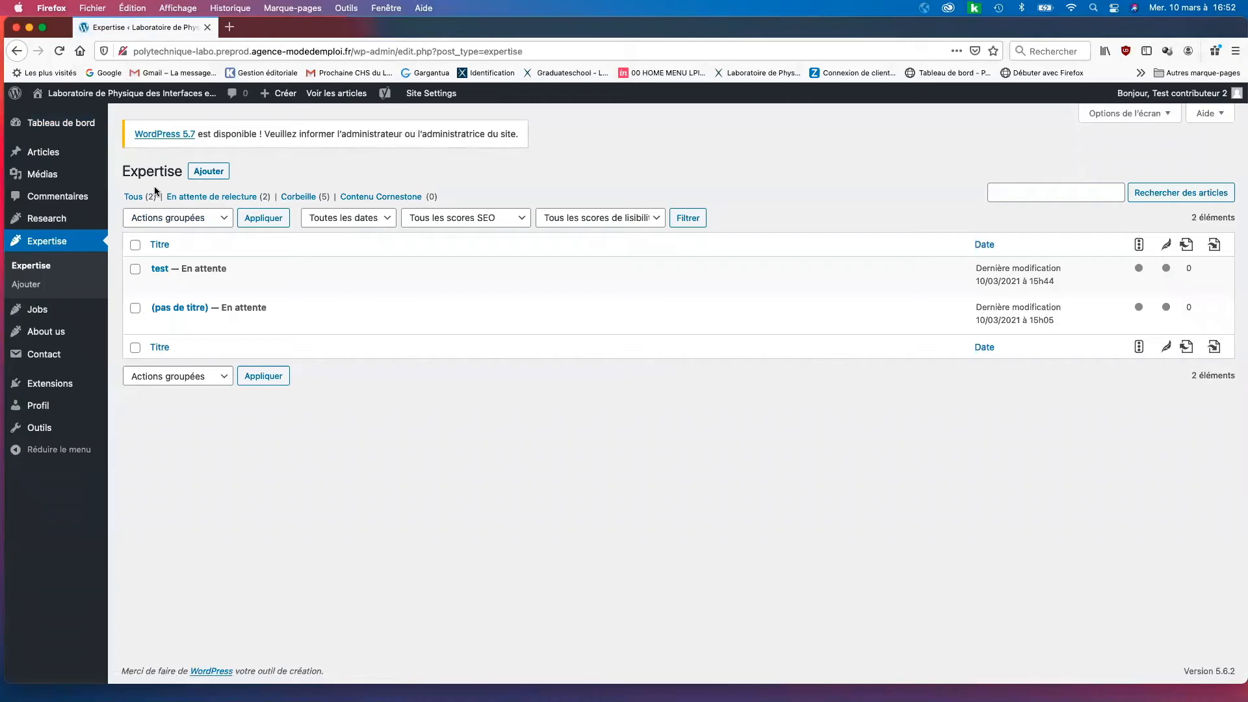
pyautogui.click(208, 172)
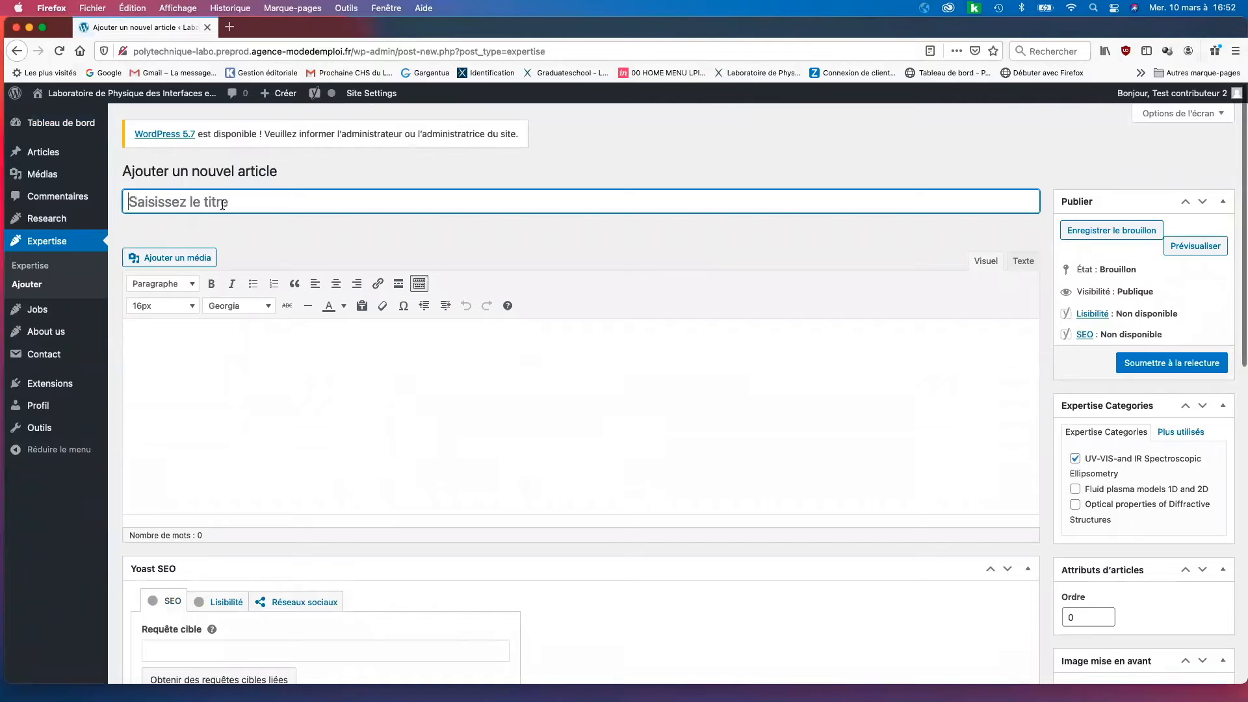
# Copy the heading "Spectroscopic Infrared Polarimetry with Synchrotron Light" from the Word document into the new article's title
pyautogui.hotkey('ctrl', 'Right')
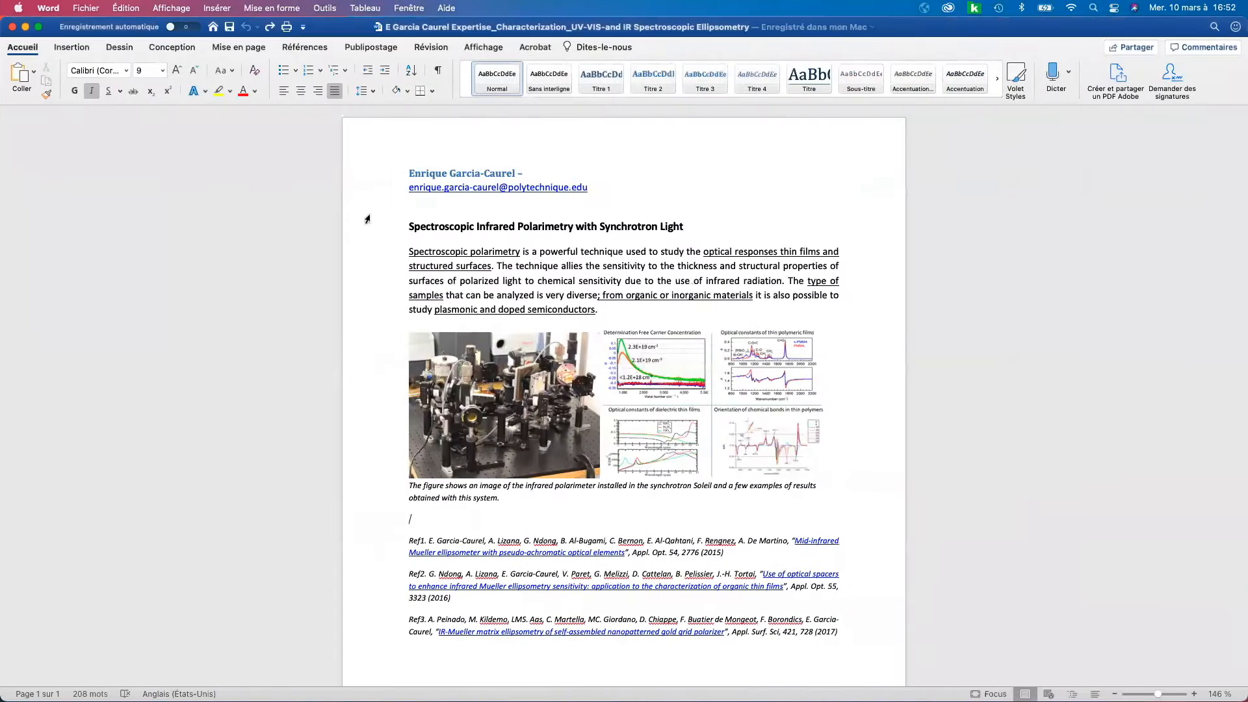
pyautogui.moveTo(412, 226); pyautogui.dragTo(680, 224)
pyautogui.rightClick(680, 225)
pyautogui.click(689, 251)
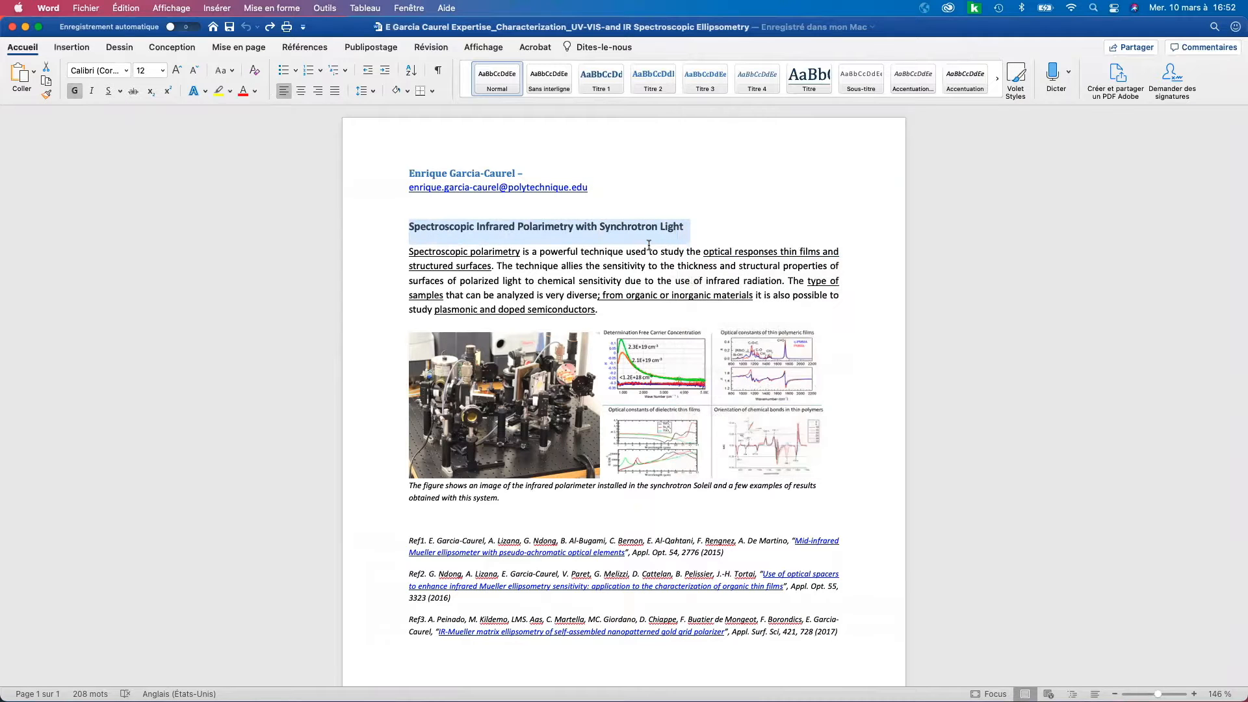
pyautogui.hotkey('ctrl', 'Left')
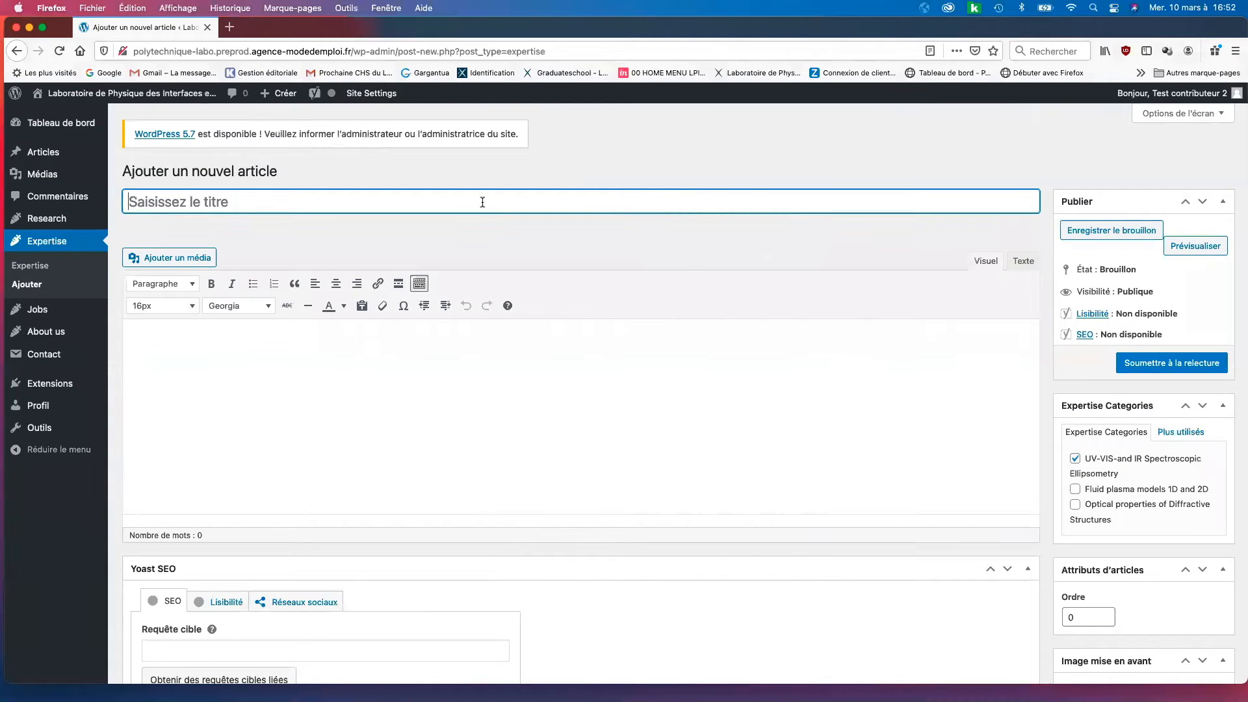
pyautogui.rightClick(482, 202)
pyautogui.click(513, 252)
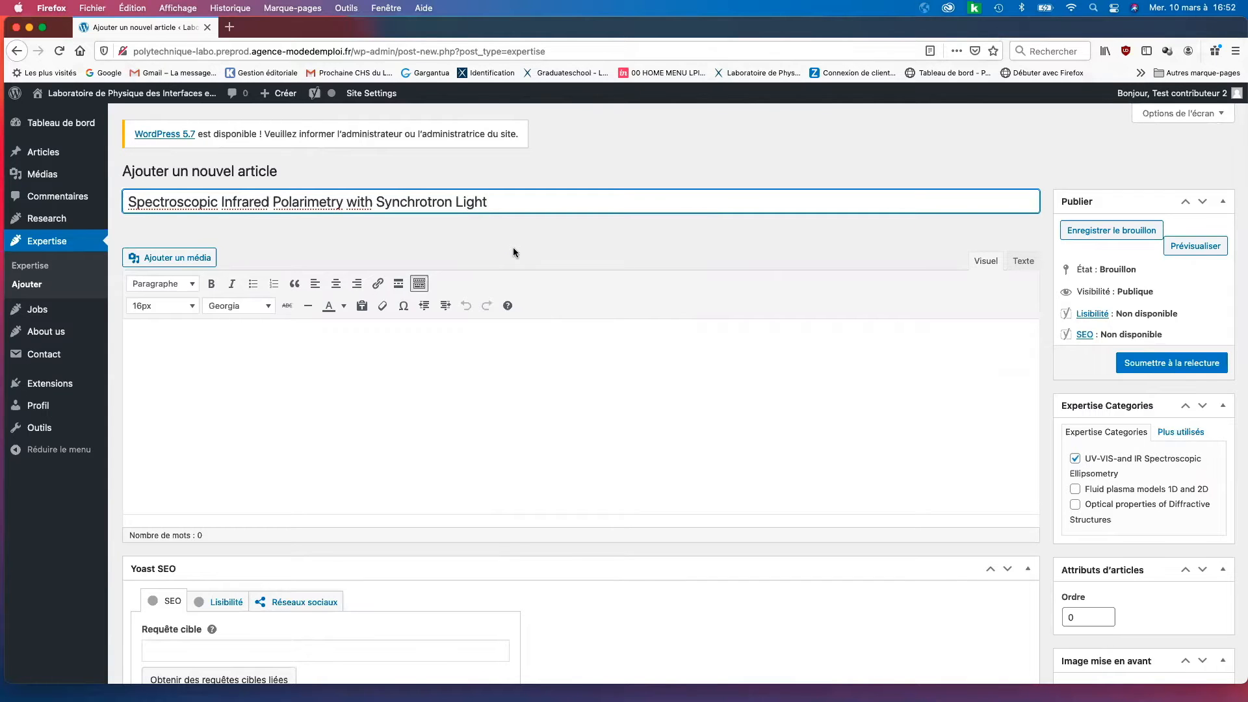
# Save the article as a draft, preview it on the site and return to the editor
pyautogui.click(1076, 234)
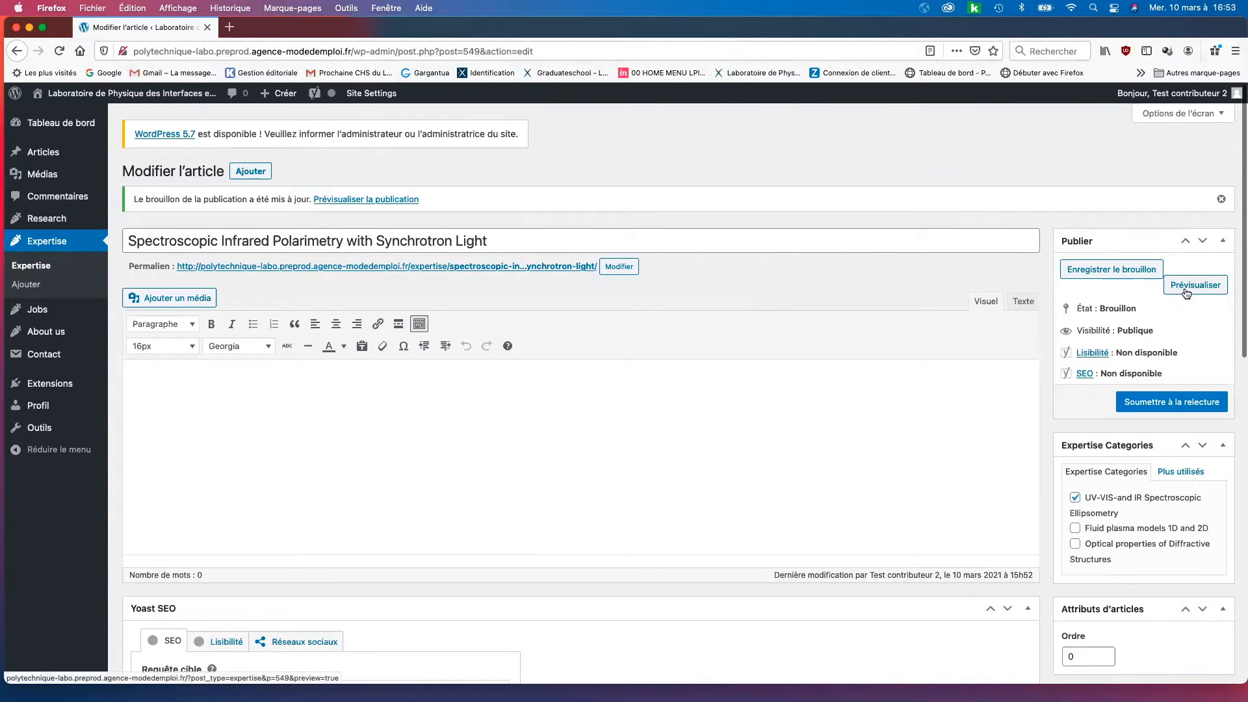
pyautogui.click(1187, 290)
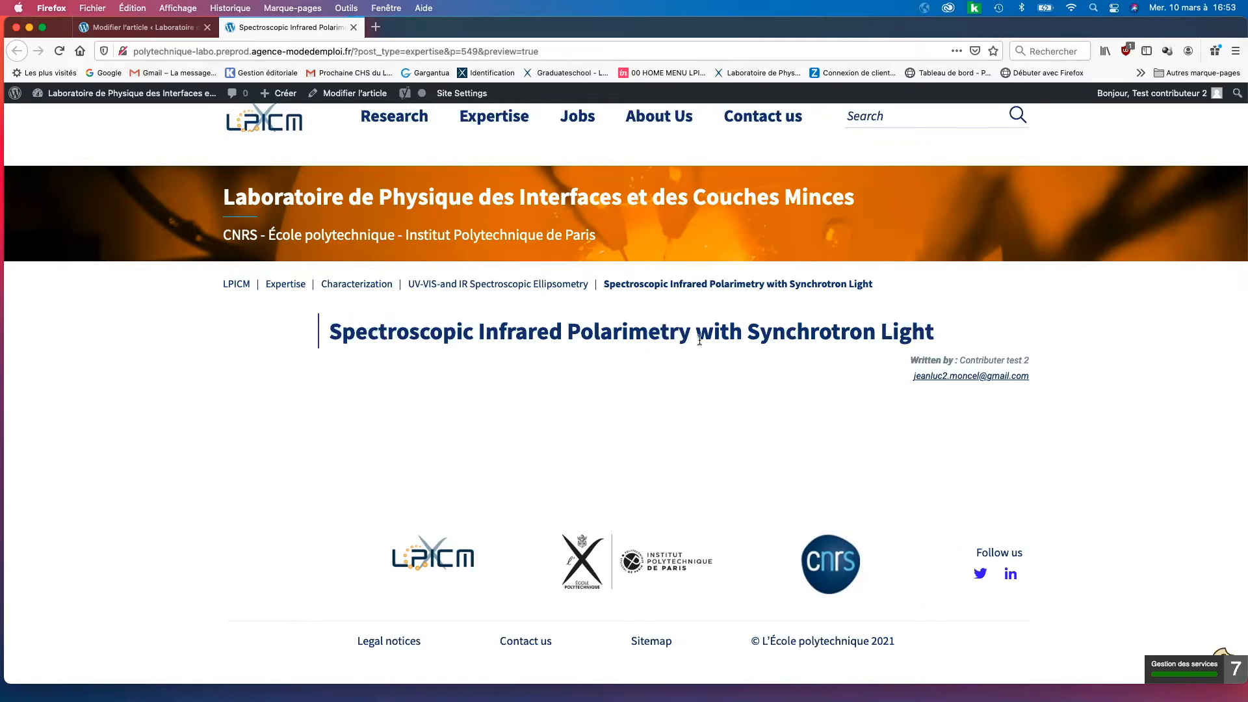
pyautogui.click(108, 26)
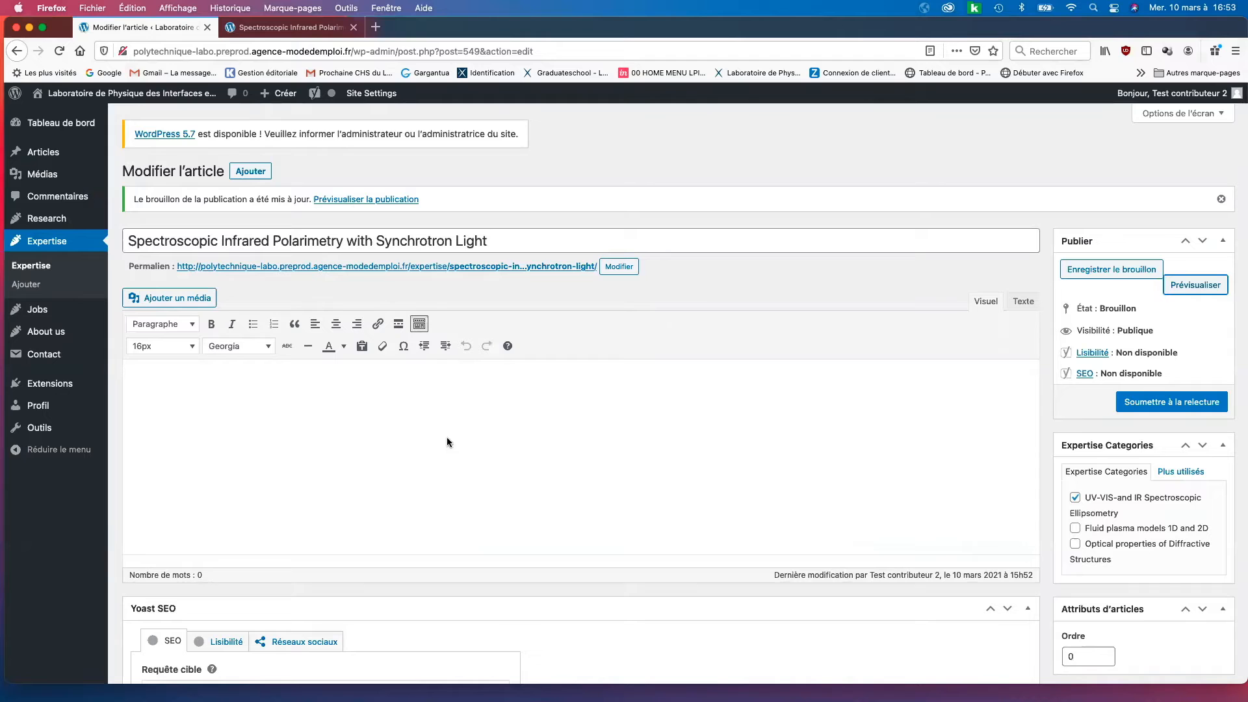
# Copy the introductory paragraph on spectroscopic polarimetry from the Word document into the article's body
pyautogui.press('super+Tab')
pyautogui.click(384, 252)
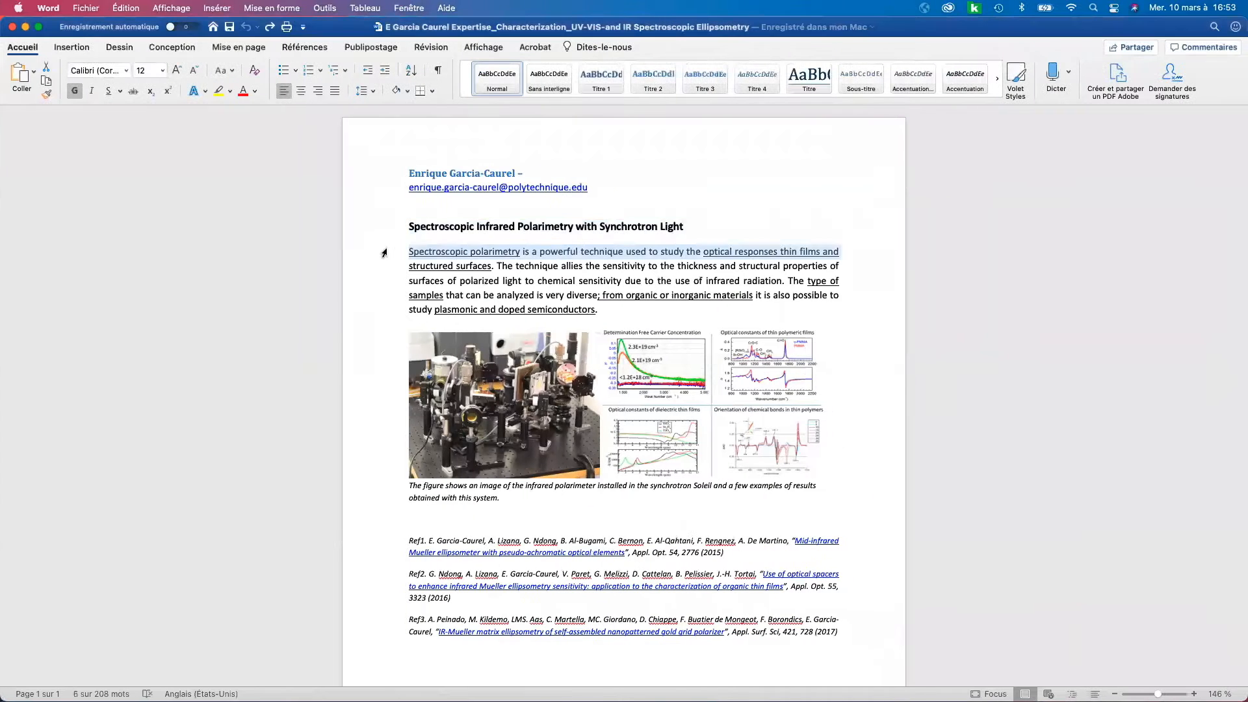
pyautogui.moveTo(410, 252); pyautogui.dragTo(602, 310)
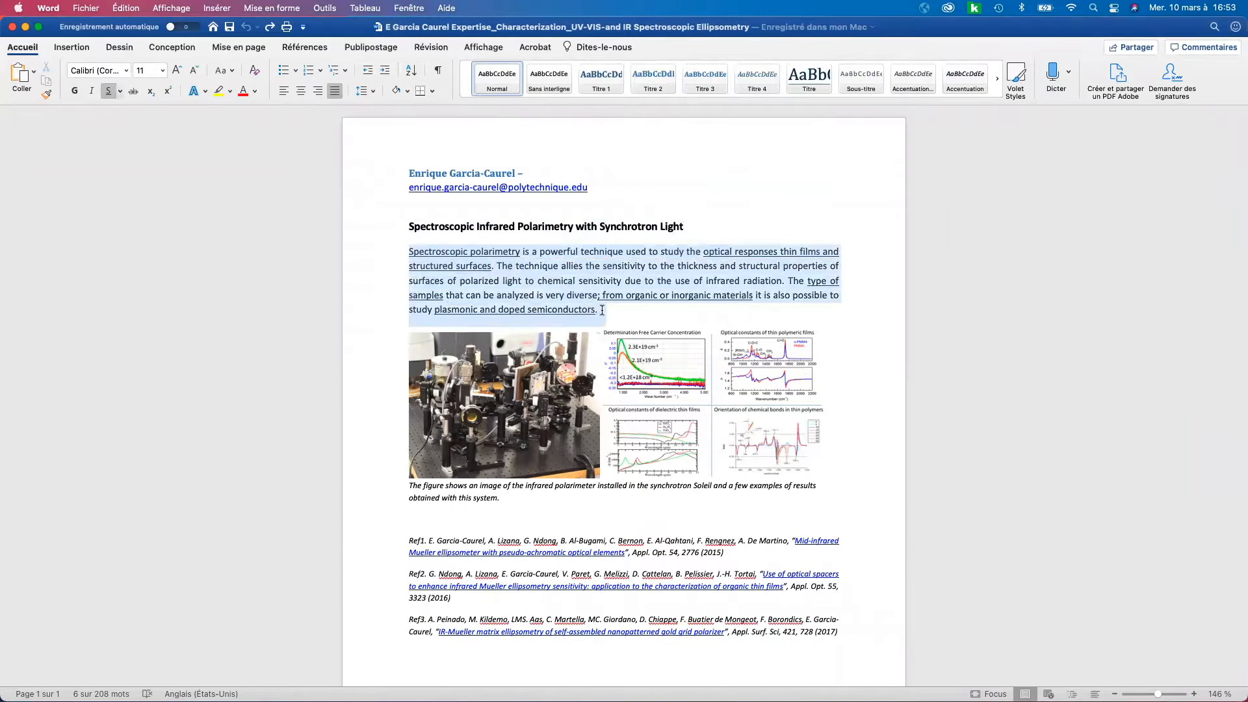
pyautogui.rightClick(522, 285)
pyautogui.click(546, 309)
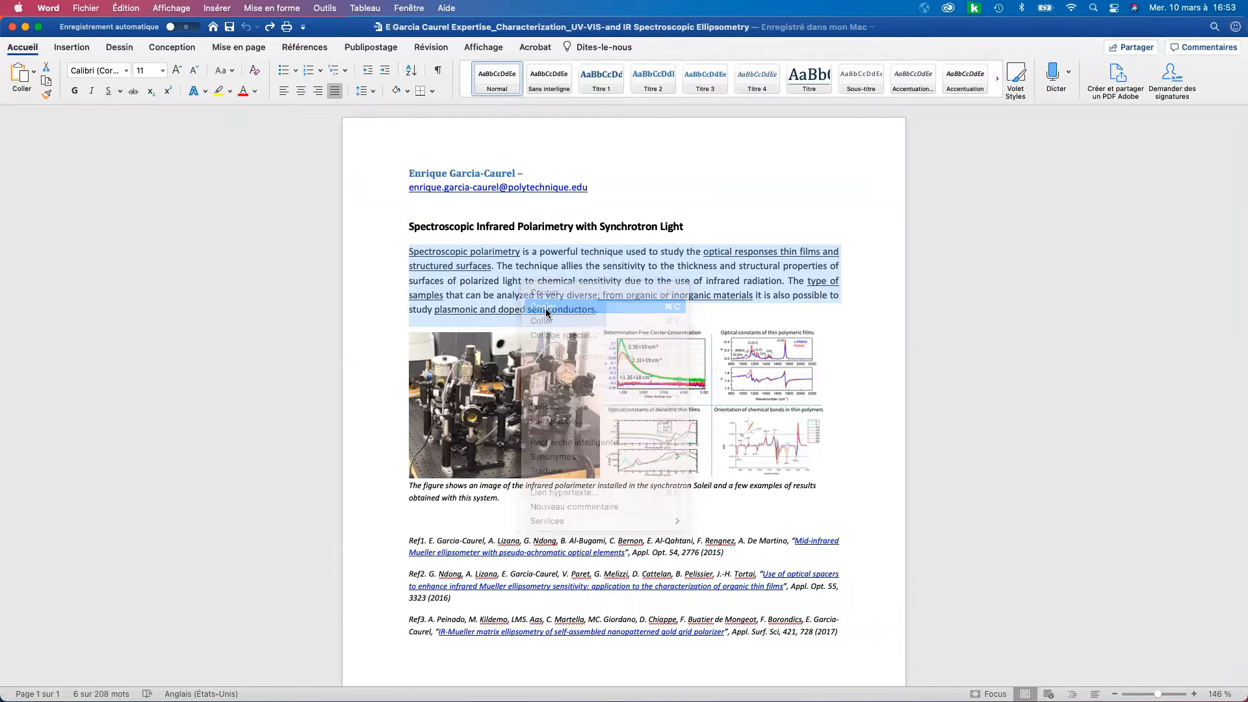
pyautogui.press('super+Tab')
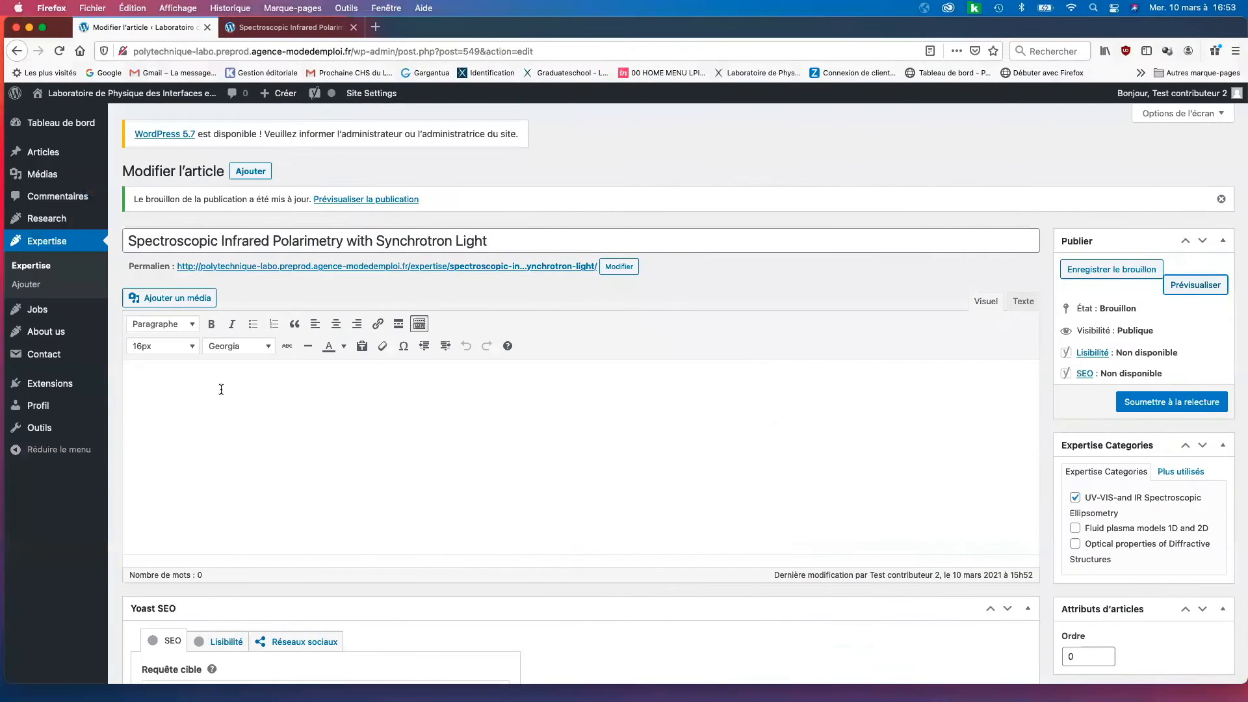
pyautogui.click(157, 386)
pyautogui.rightClick(156, 386)
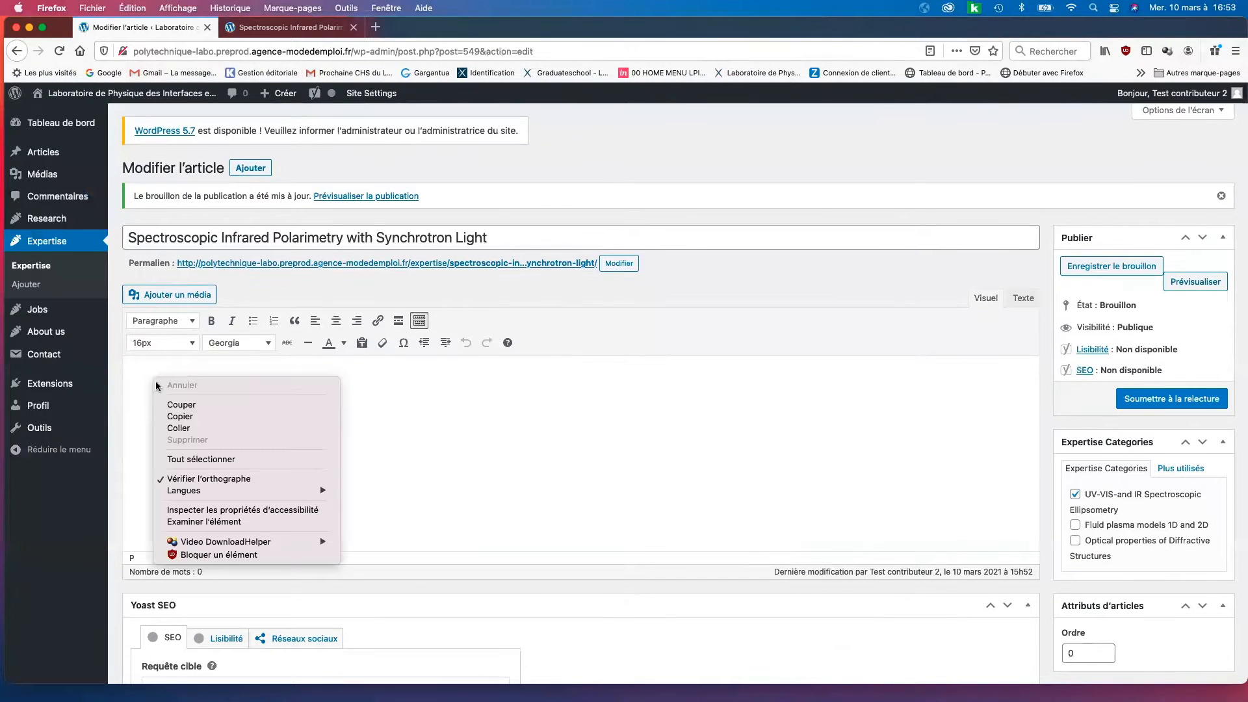
pyautogui.click(181, 428)
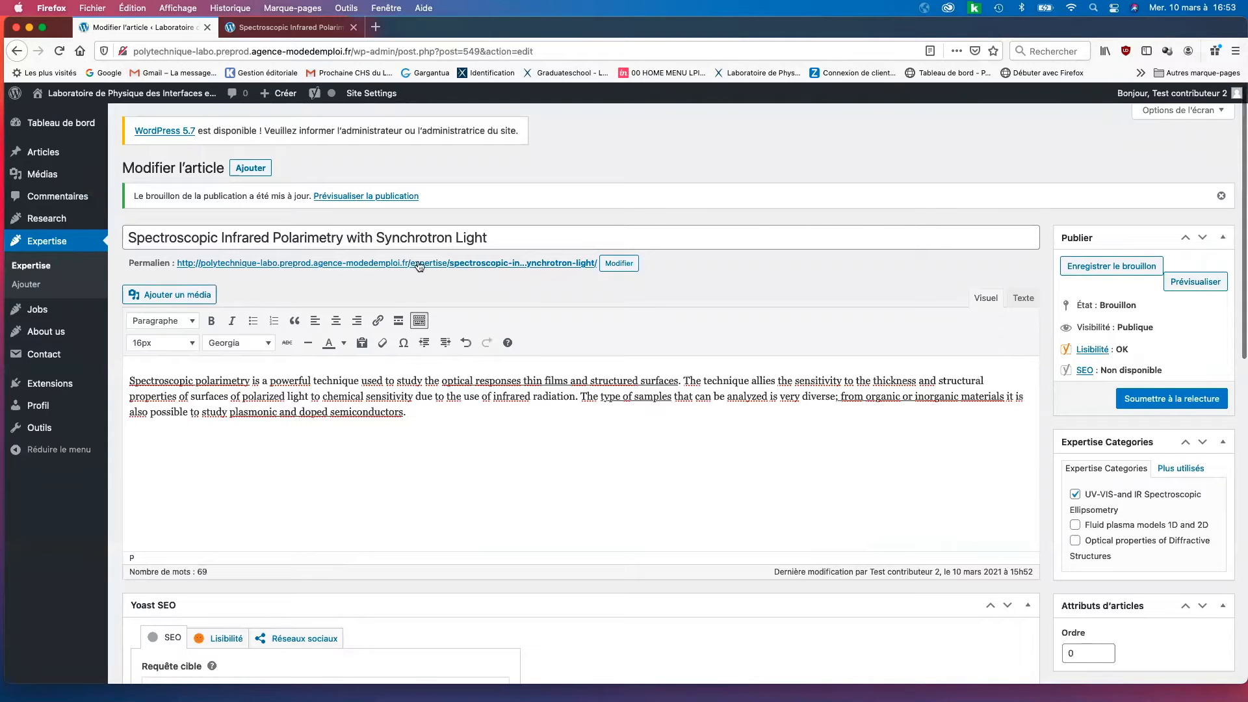
# Copy the three references, Ref1 to Ref3, from the Word document into the article below the introductory paragraph
pyautogui.press('super+Tab')
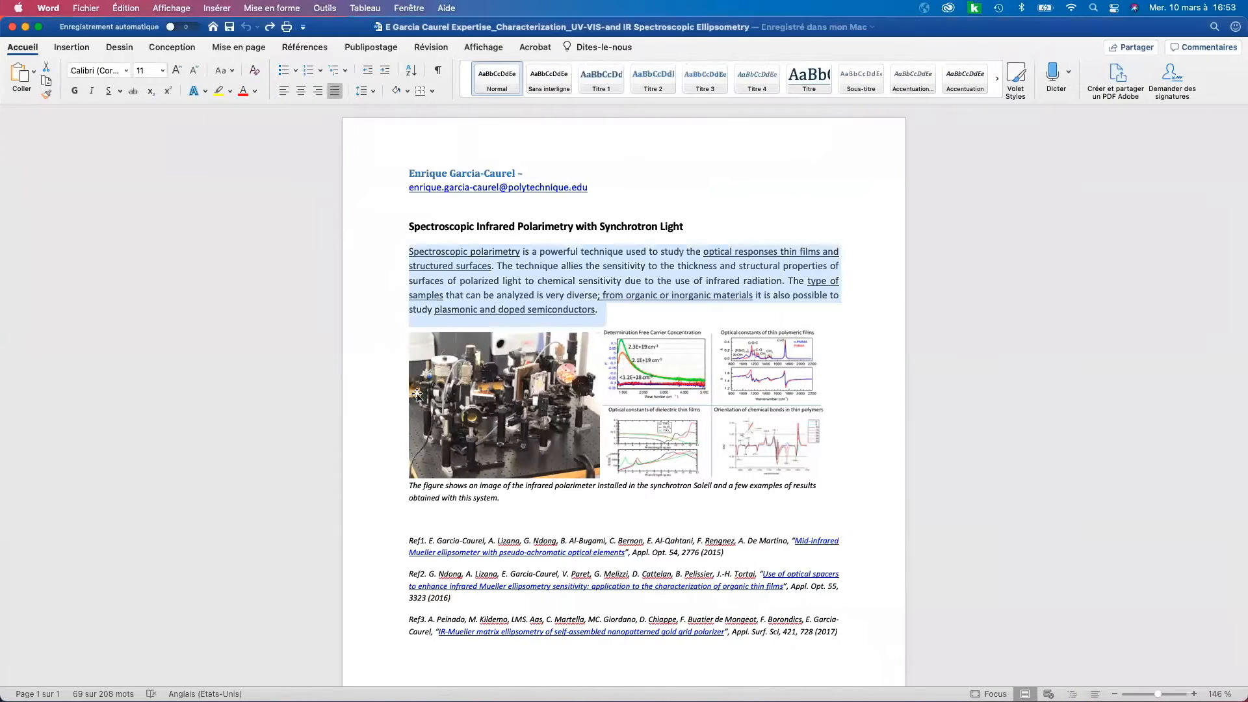
pyautogui.scroll(-3, 376, 405)
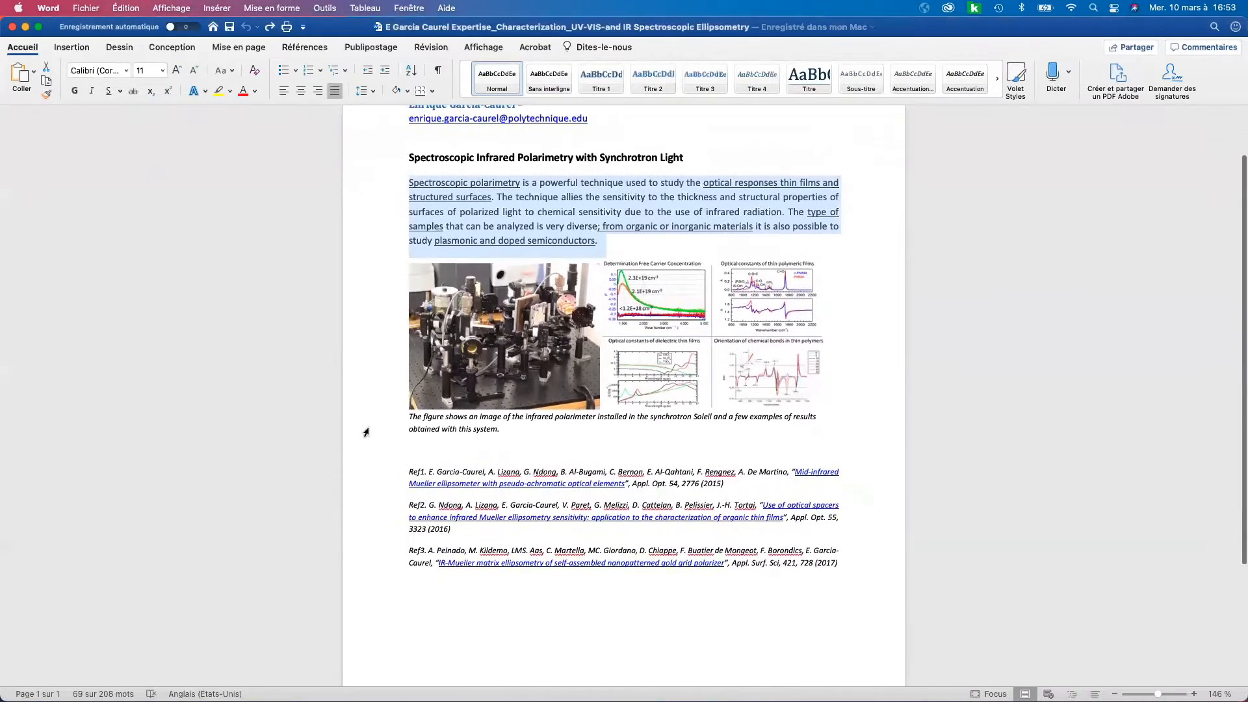
pyautogui.click(399, 466)
pyautogui.moveTo(403, 465); pyautogui.dragTo(527, 526)
pyautogui.moveTo(689, 541); pyautogui.dragTo(811, 544)
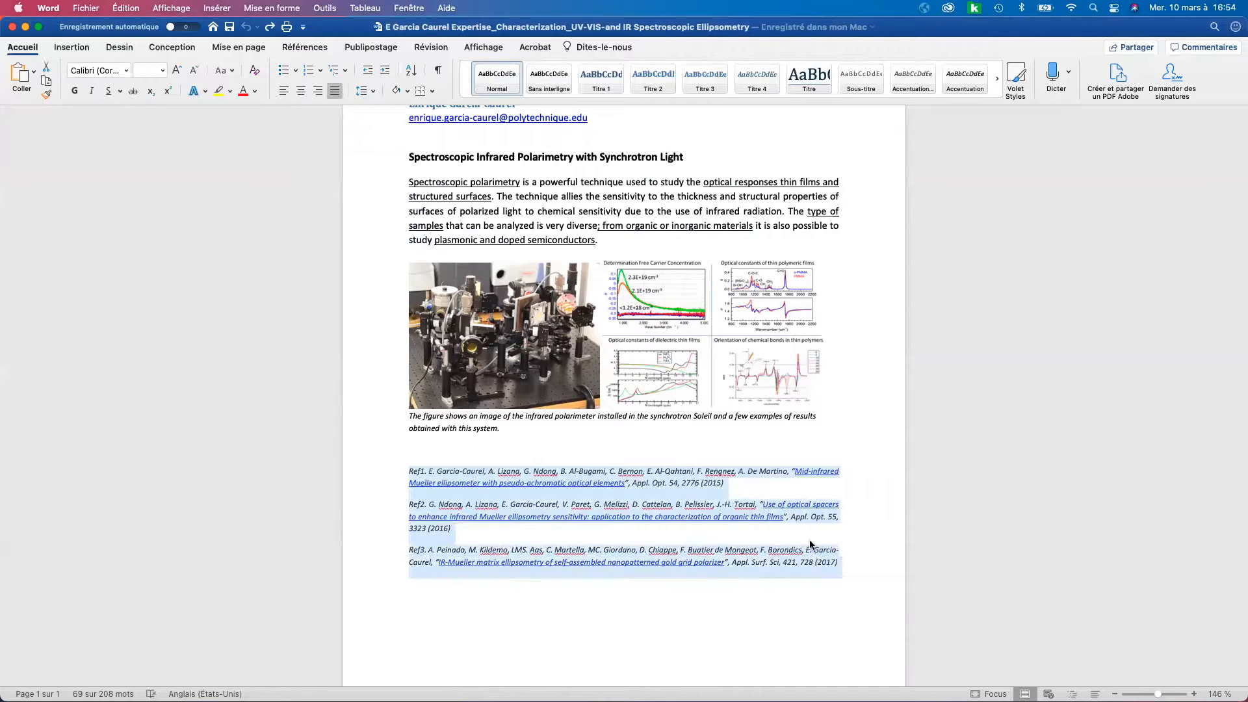
pyautogui.rightClick(774, 559)
pyautogui.click(801, 481)
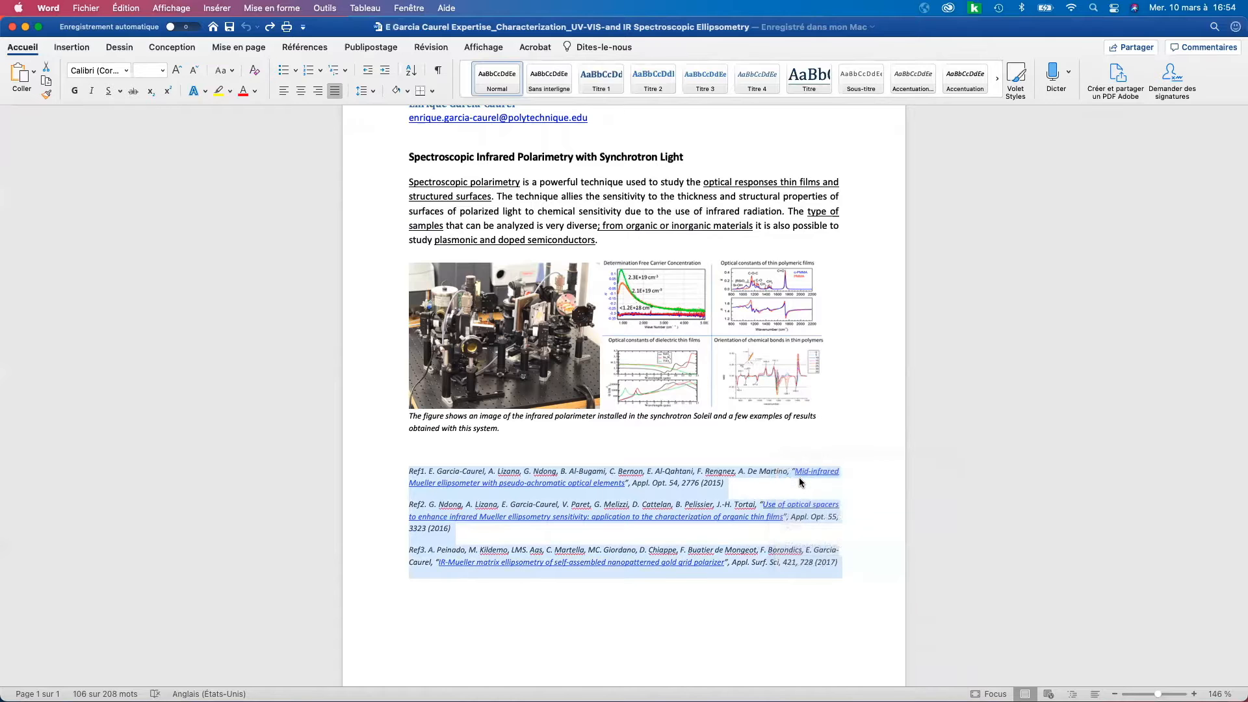
pyautogui.press('super+Tab')
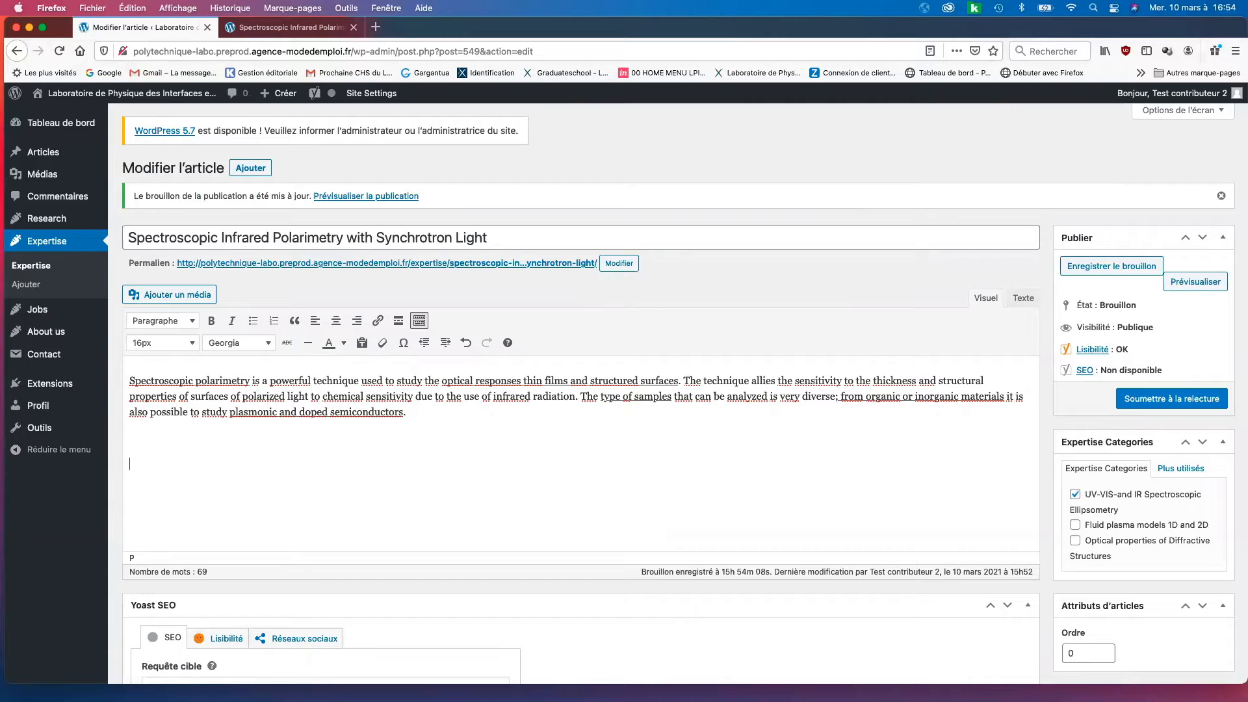
pyautogui.rightClick(134, 461)
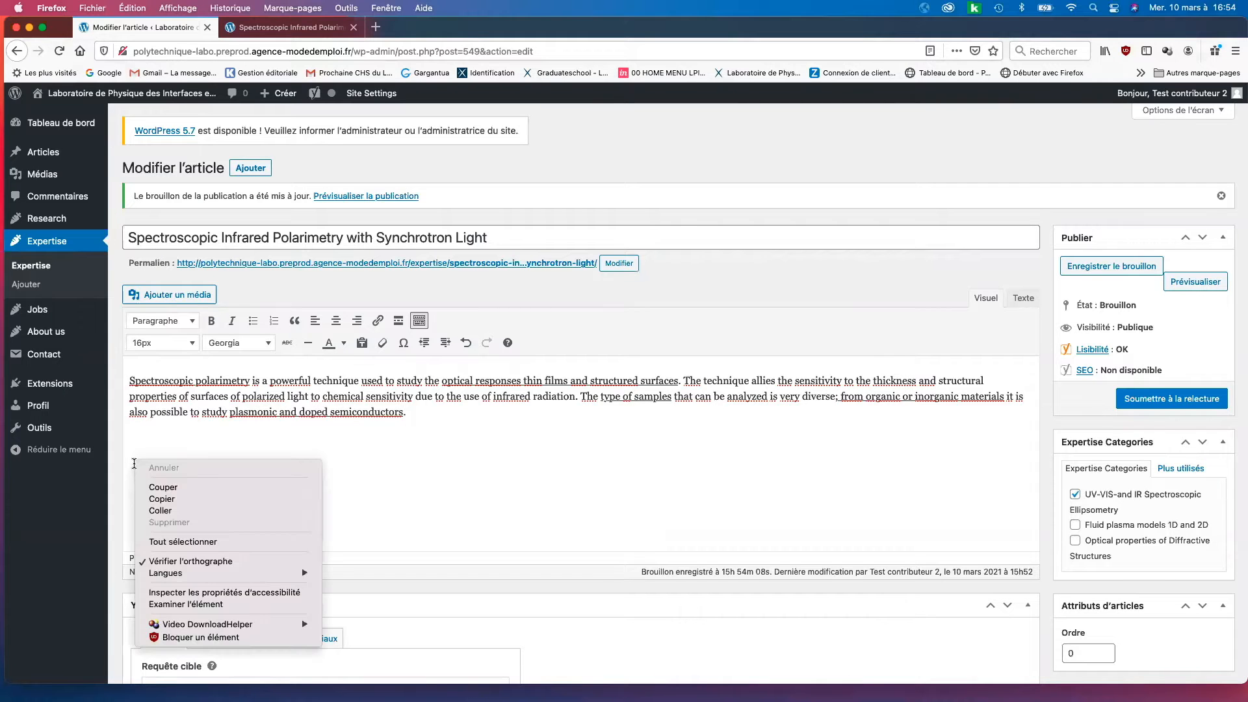
pyautogui.click(162, 509)
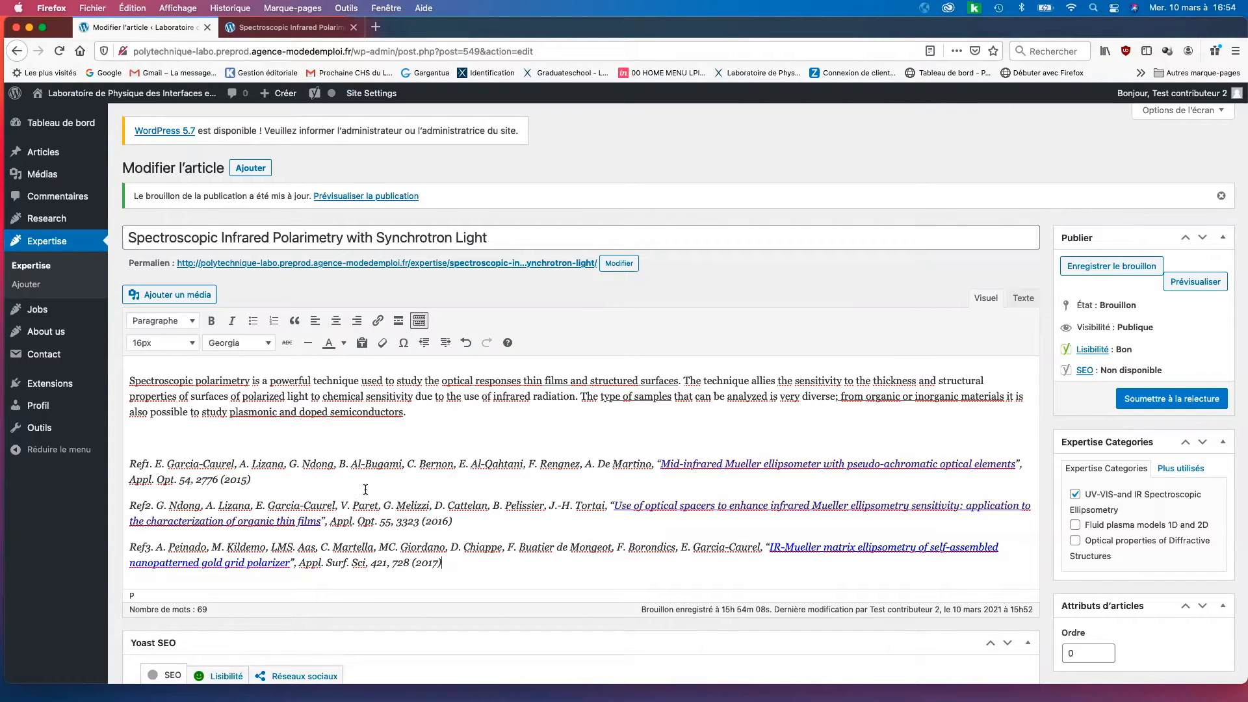
# Save the article as a draft and preview its text and references on the site
pyautogui.click(1108, 267)
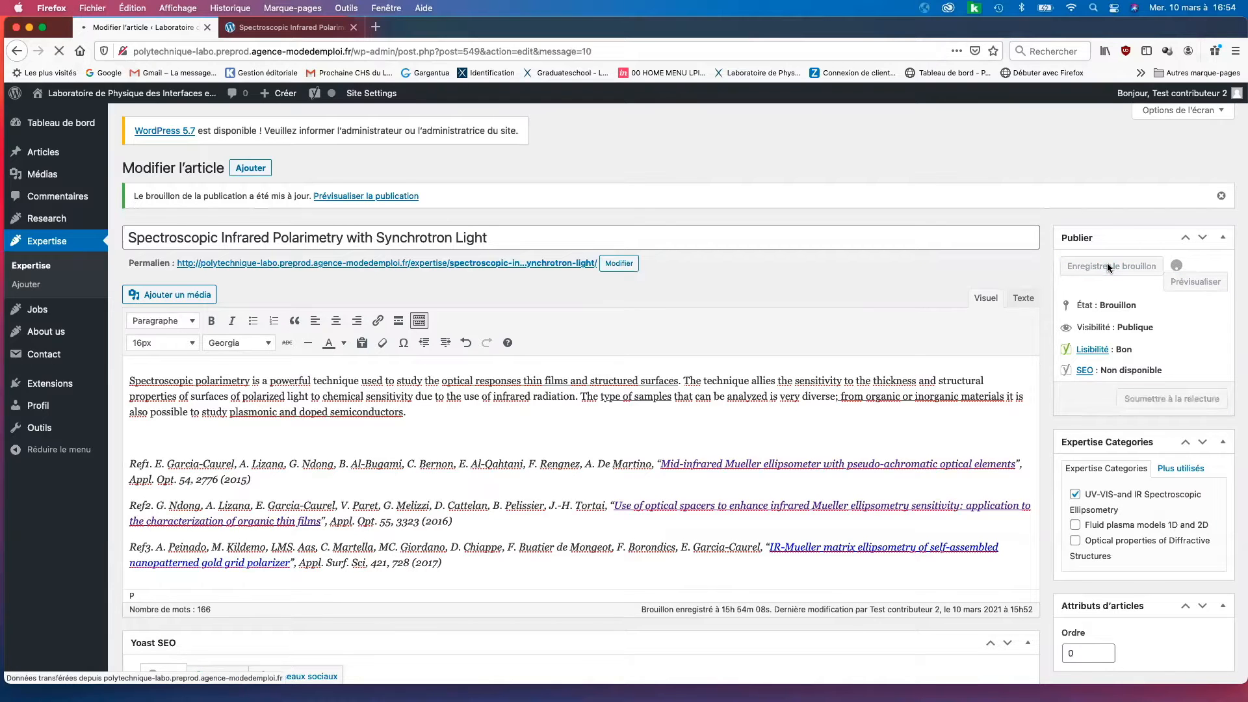
pyautogui.click(1209, 288)
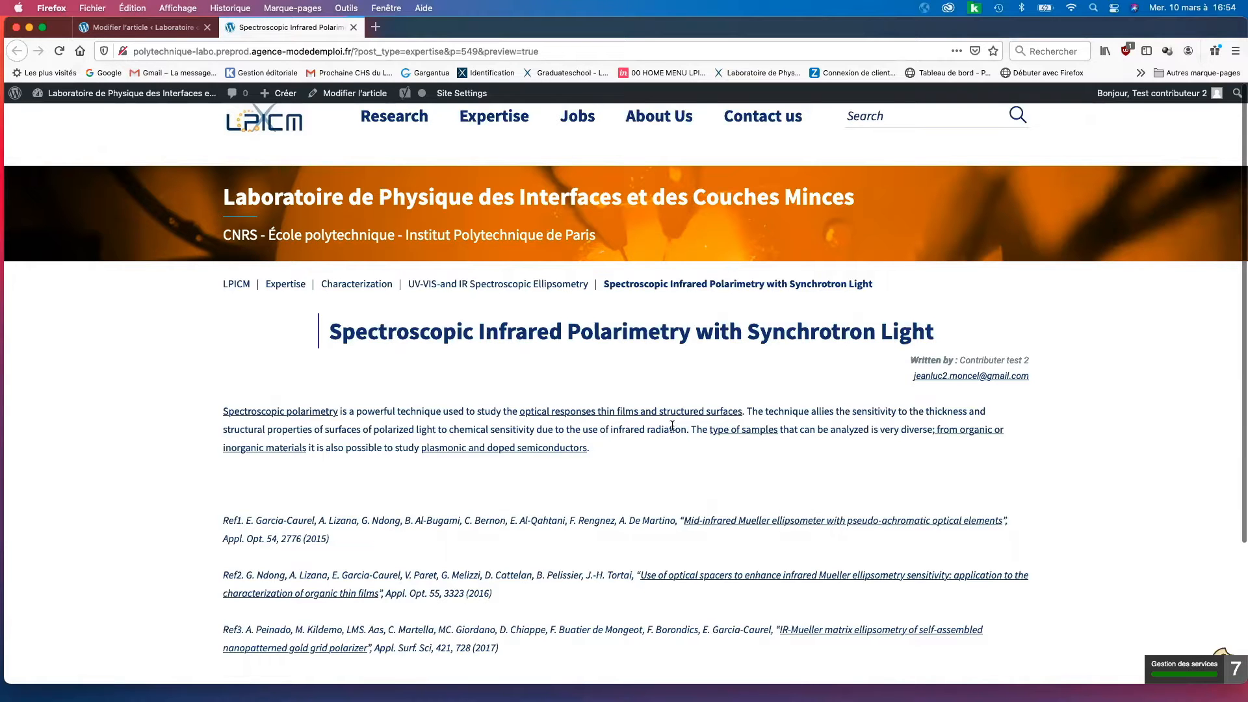
pyautogui.scroll(-3, 673, 425)
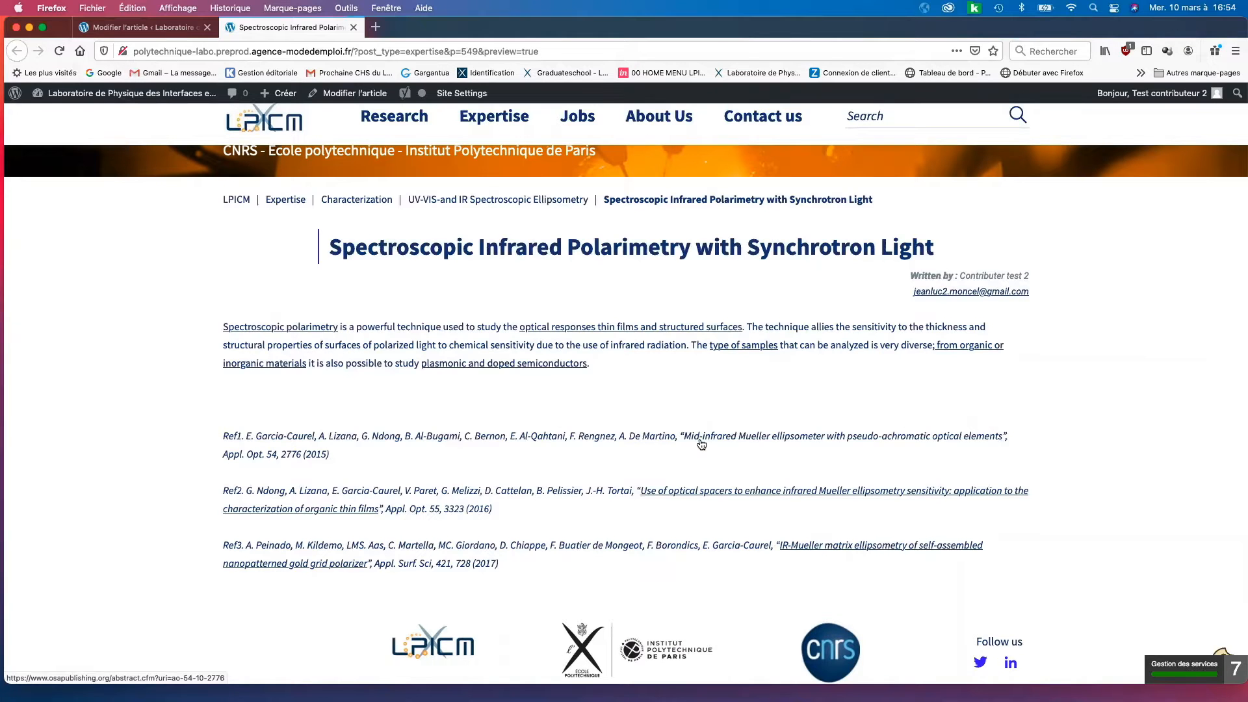
pyautogui.scroll(1, 705, 443)
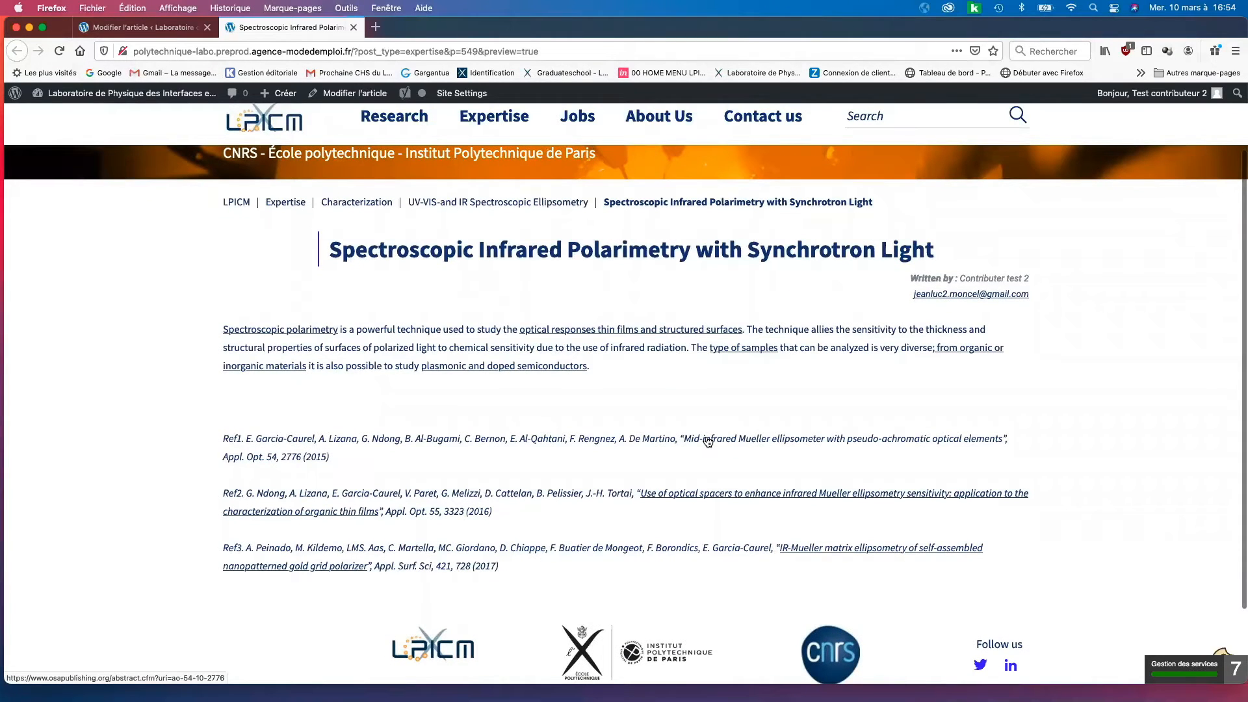
# Test the "Mid-infrared Mueller ellipsometer with pseudo-achromatic optical elements" link in the preview, then return to the article editor
pyautogui.click(708, 441)
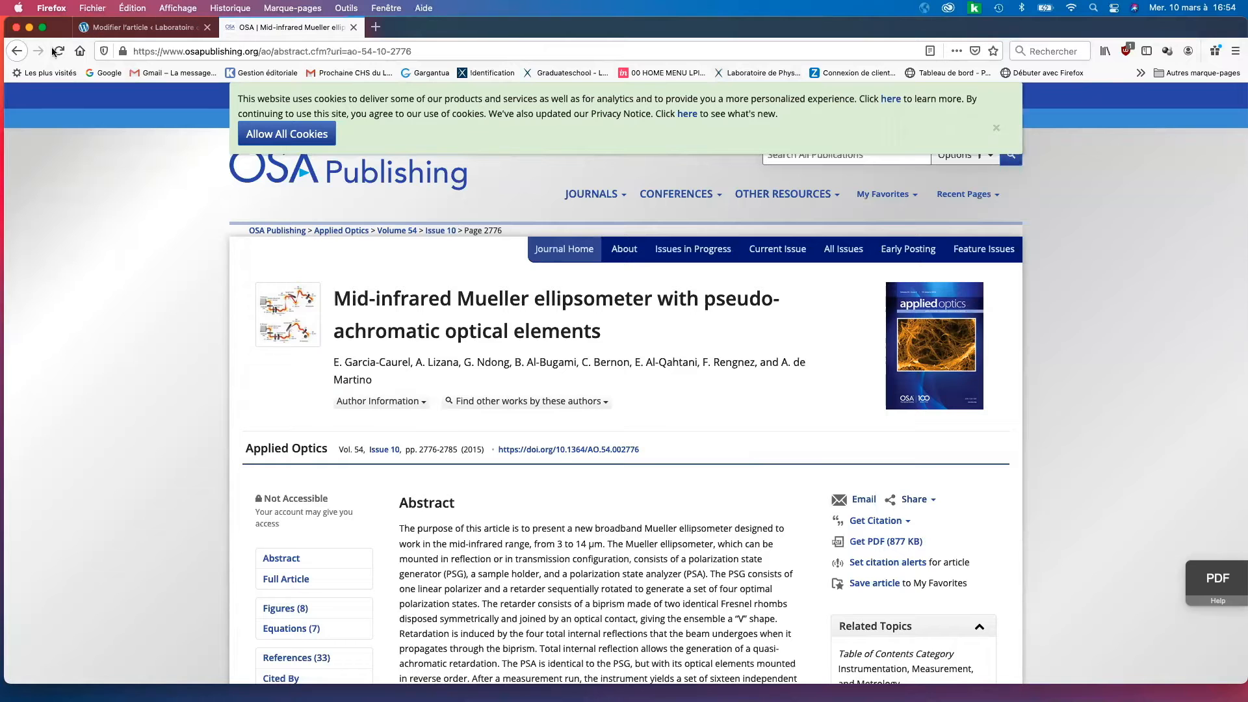
pyautogui.click(17, 50)
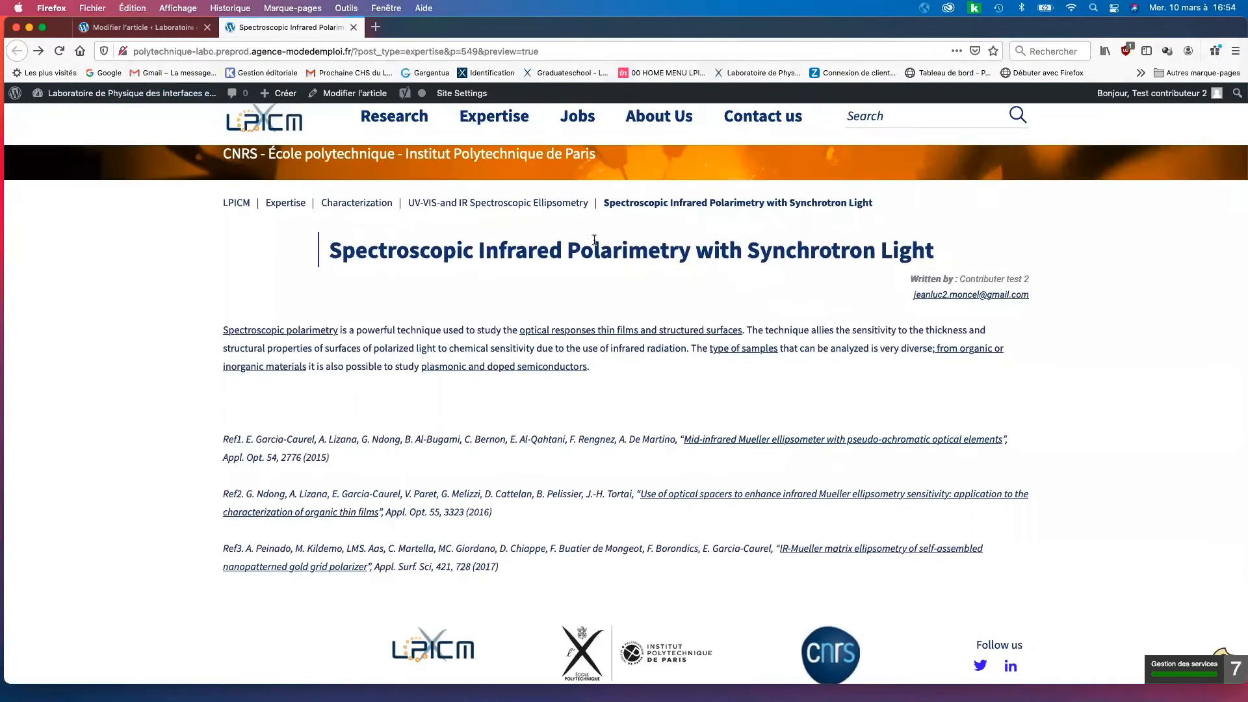
pyautogui.click(147, 27)
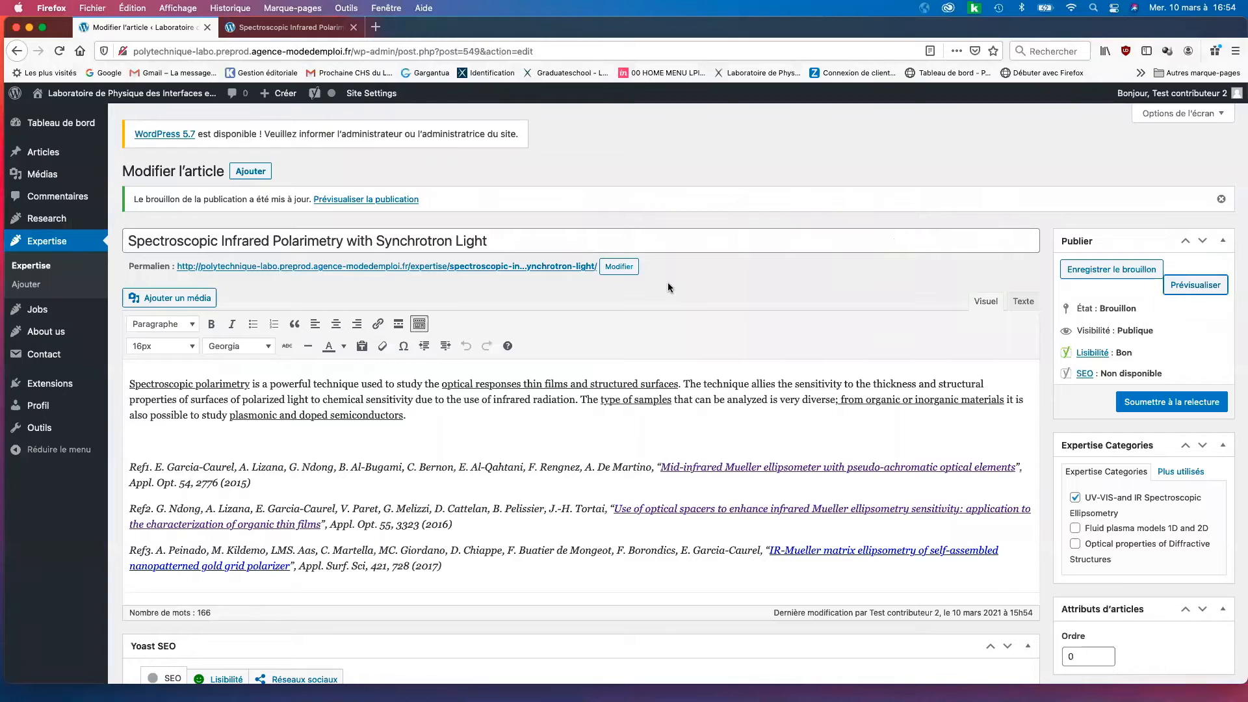
# Upload the two desktop screenshots ending in 13.43.jpg and 14.04.jpg for insertion between the paragraph and the references
pyautogui.click(271, 434)
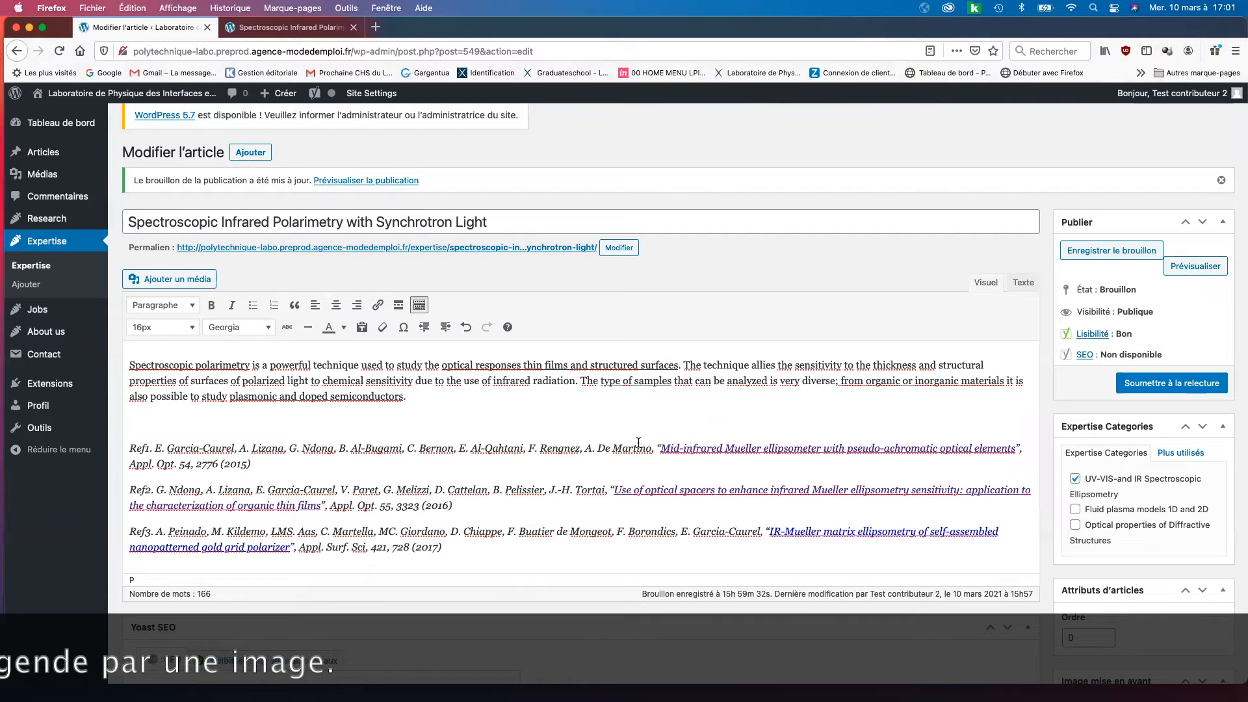
pyautogui.click(192, 277)
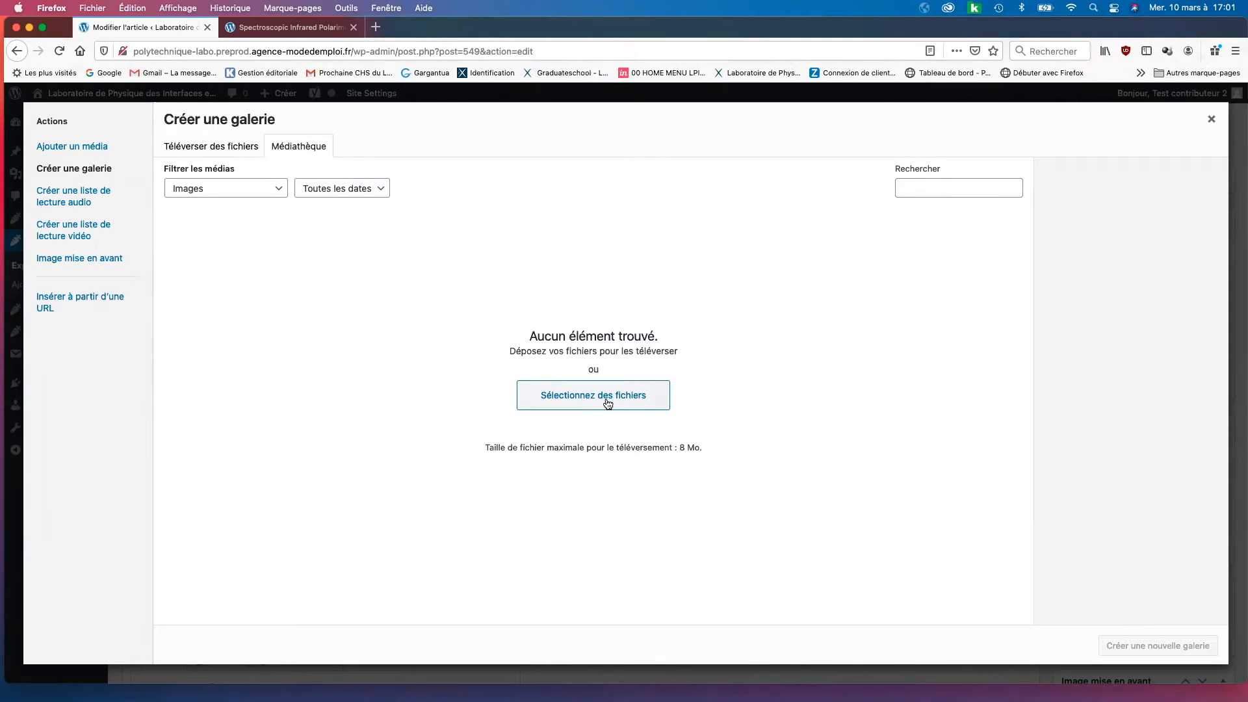
pyautogui.click(607, 404)
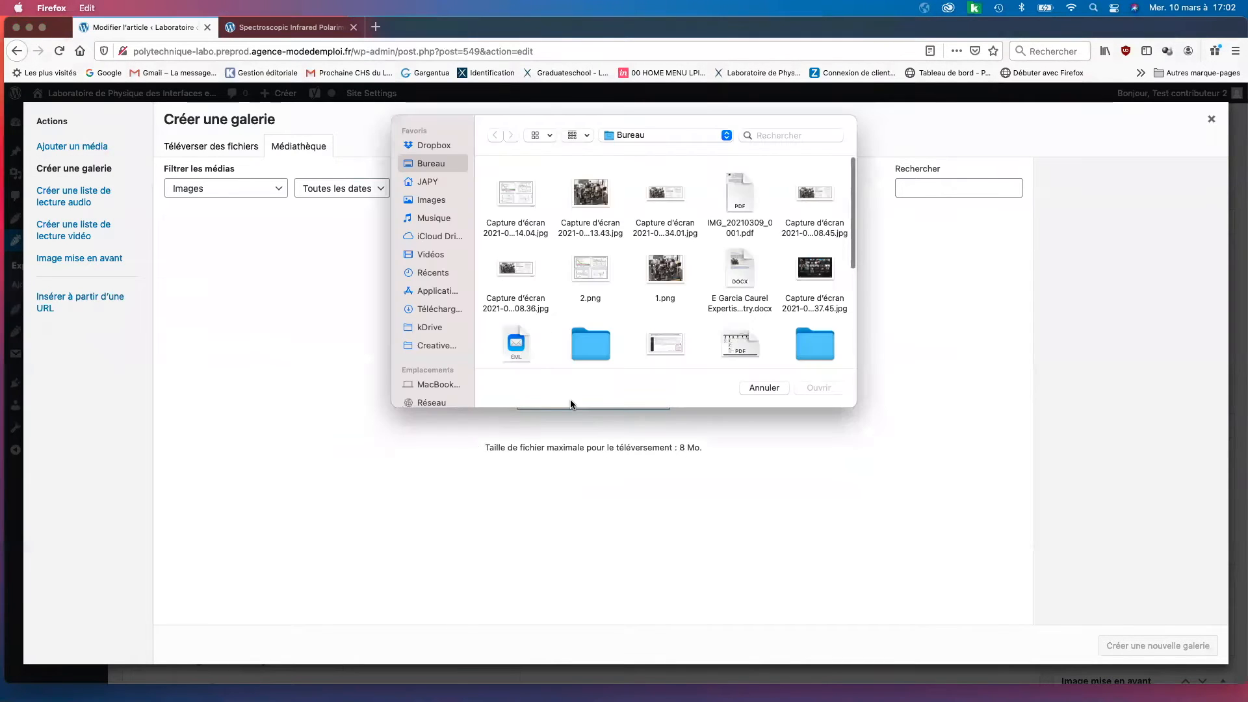
pyautogui.click(586, 201)
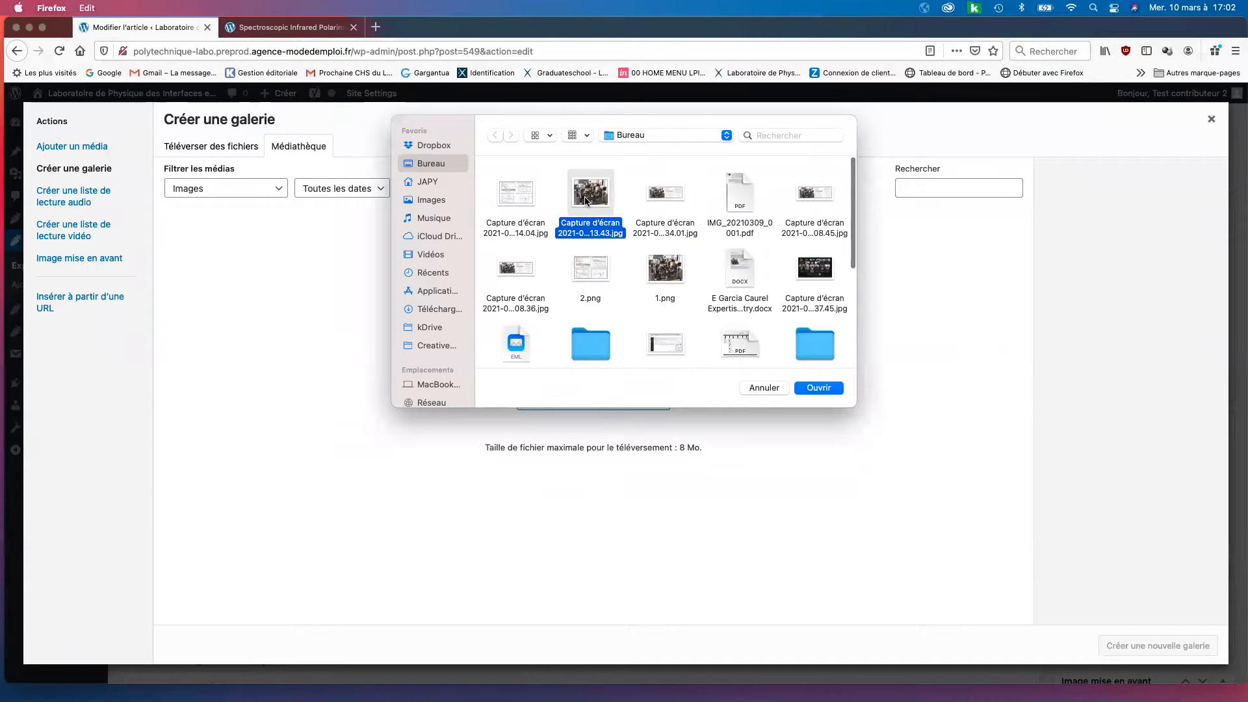
pyautogui.keyDown('super'); pyautogui.click(520, 198); pyautogui.keyUp('super')
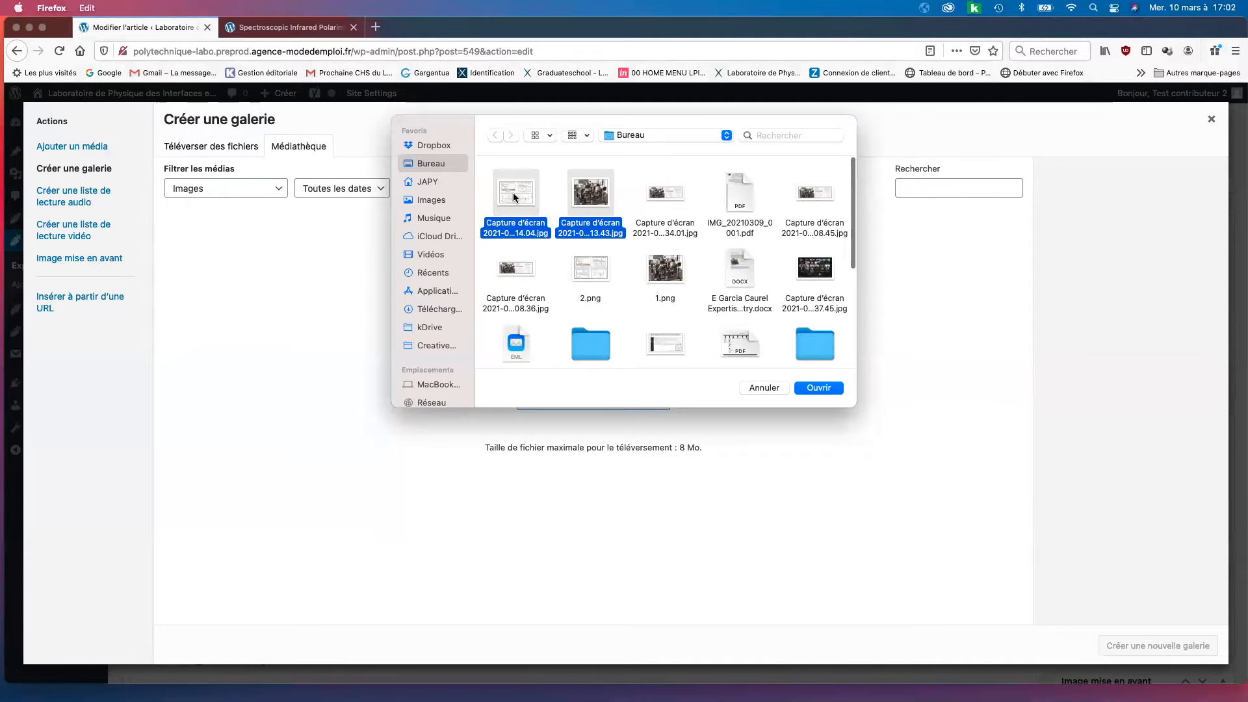
pyautogui.click(818, 388)
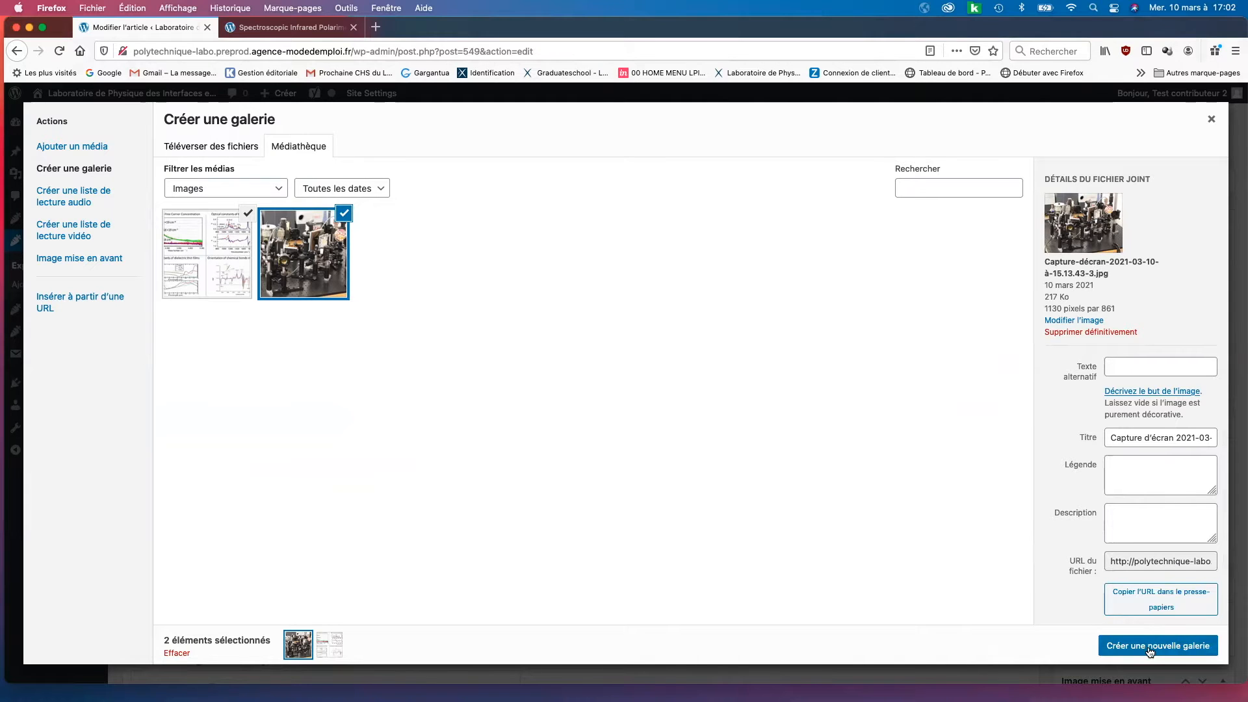
# Insert only the polarimeter photo from the media library into the article, between the paragraph and the references
pyautogui.click(87, 151)
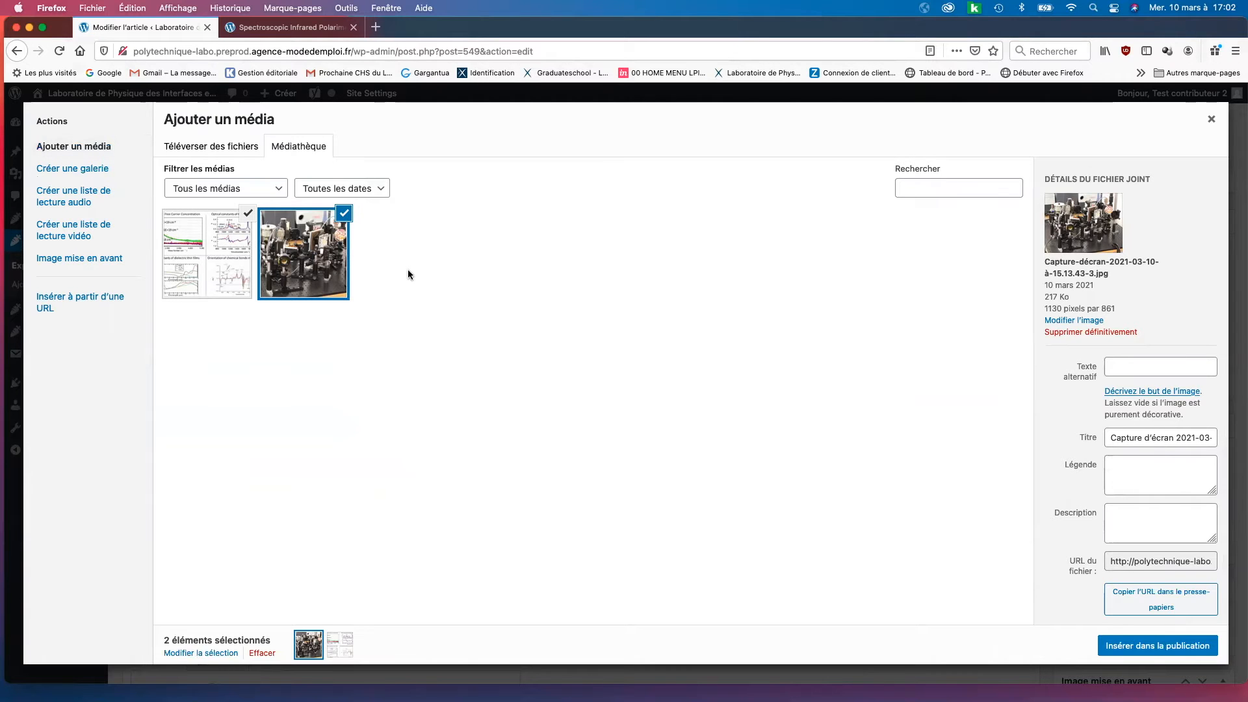
pyautogui.click(344, 213)
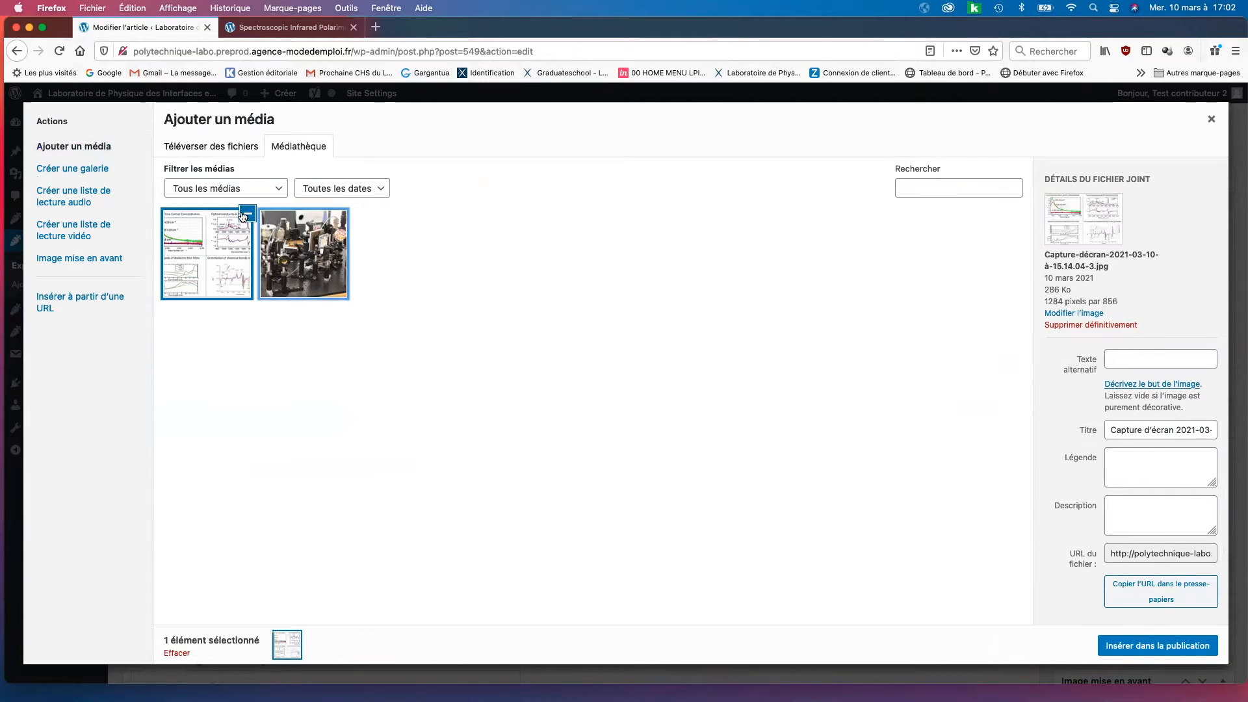
pyautogui.click(246, 214)
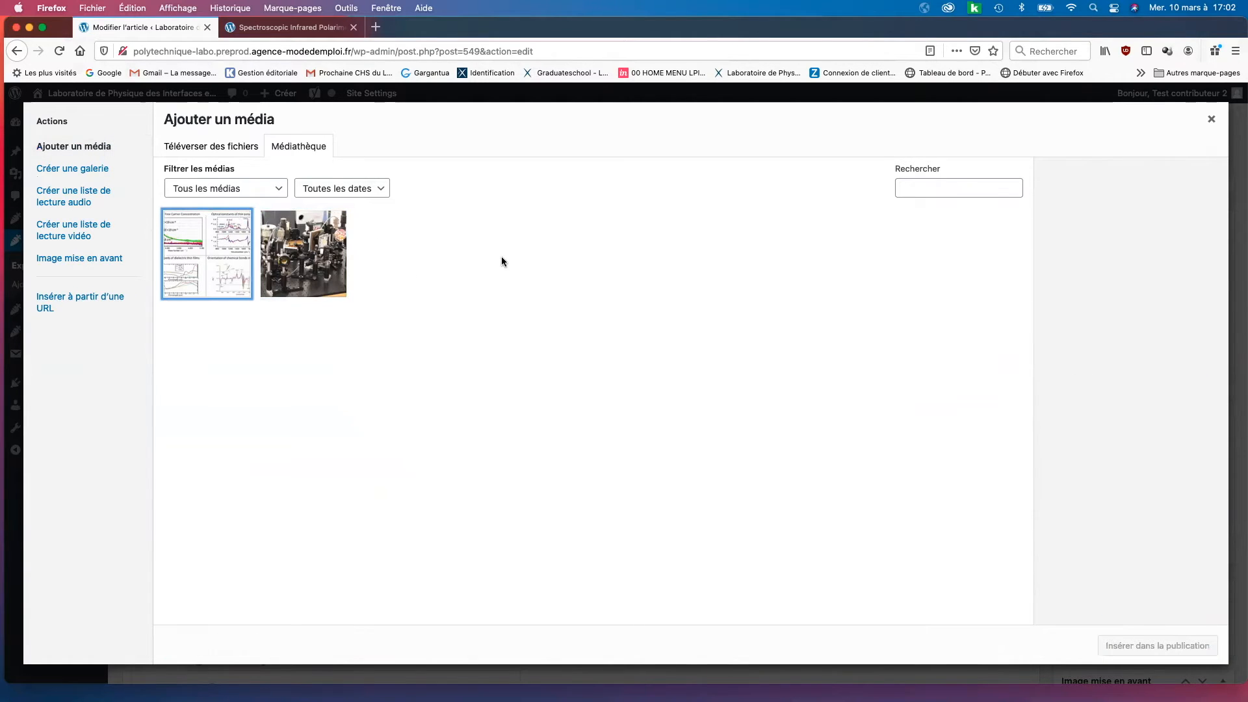
pyautogui.click(336, 264)
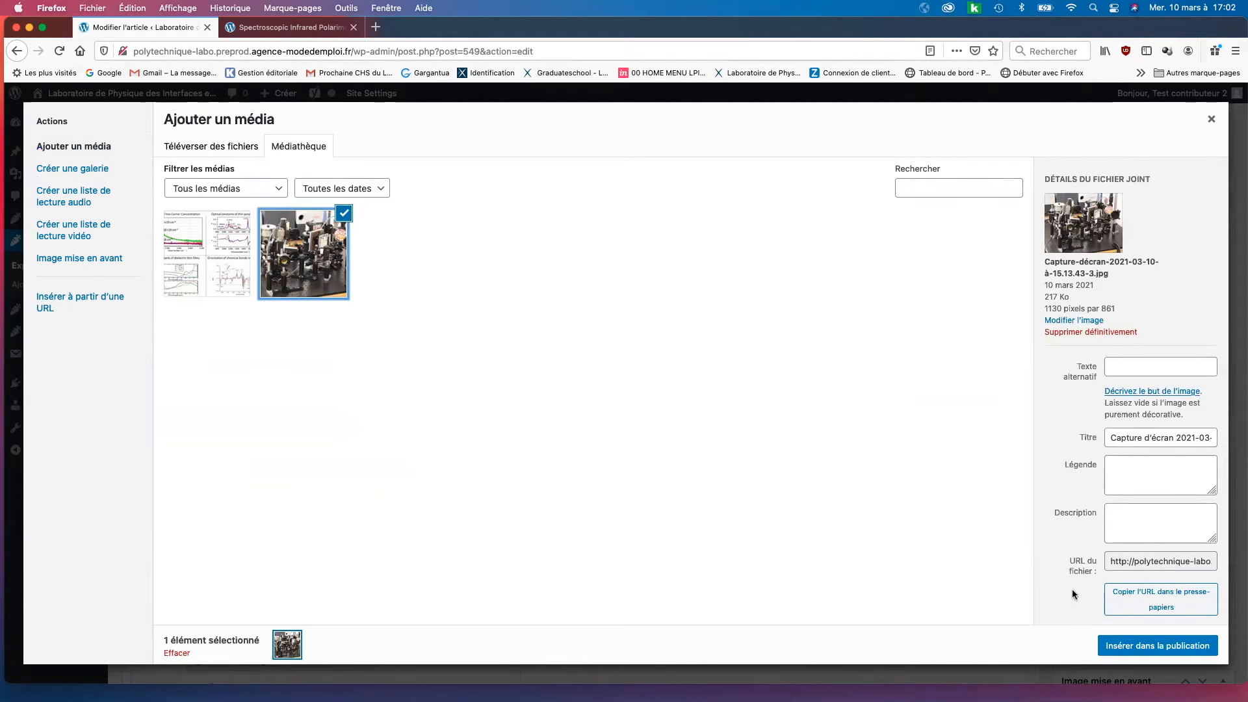
pyautogui.click(1143, 648)
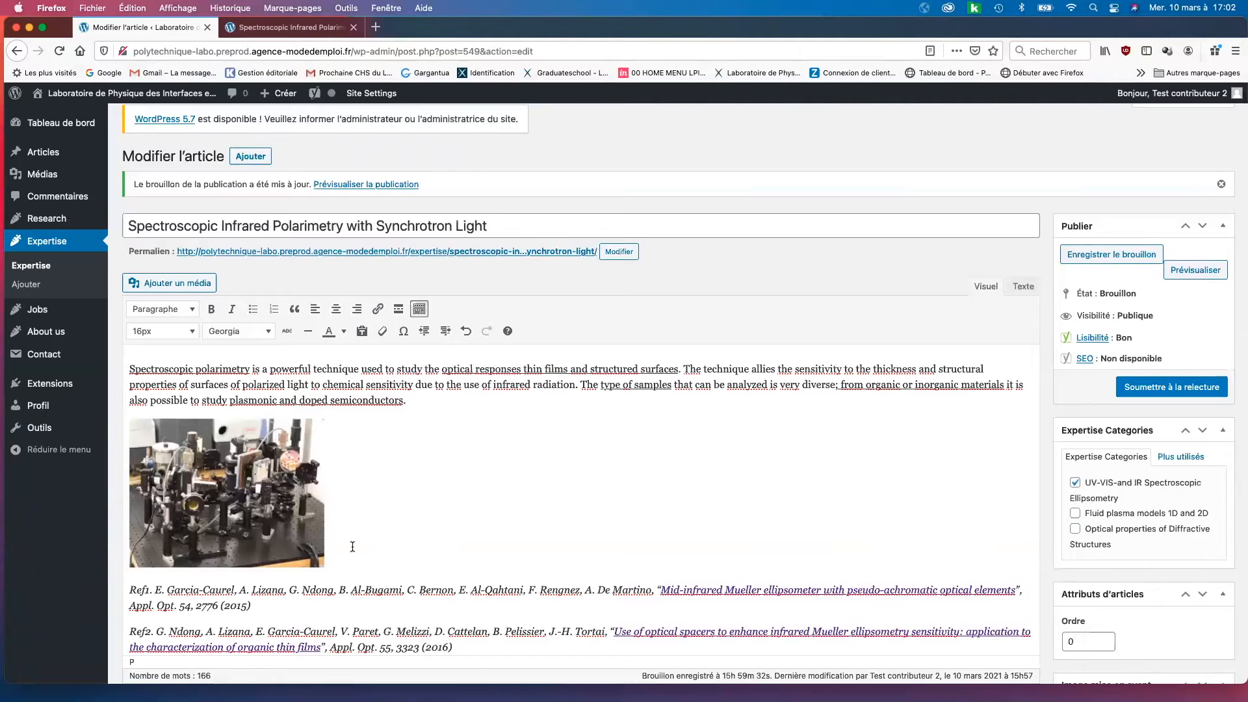
# Insert the four-graph results image from the media library on a new line below the polarimeter photo
pyautogui.press('Return')
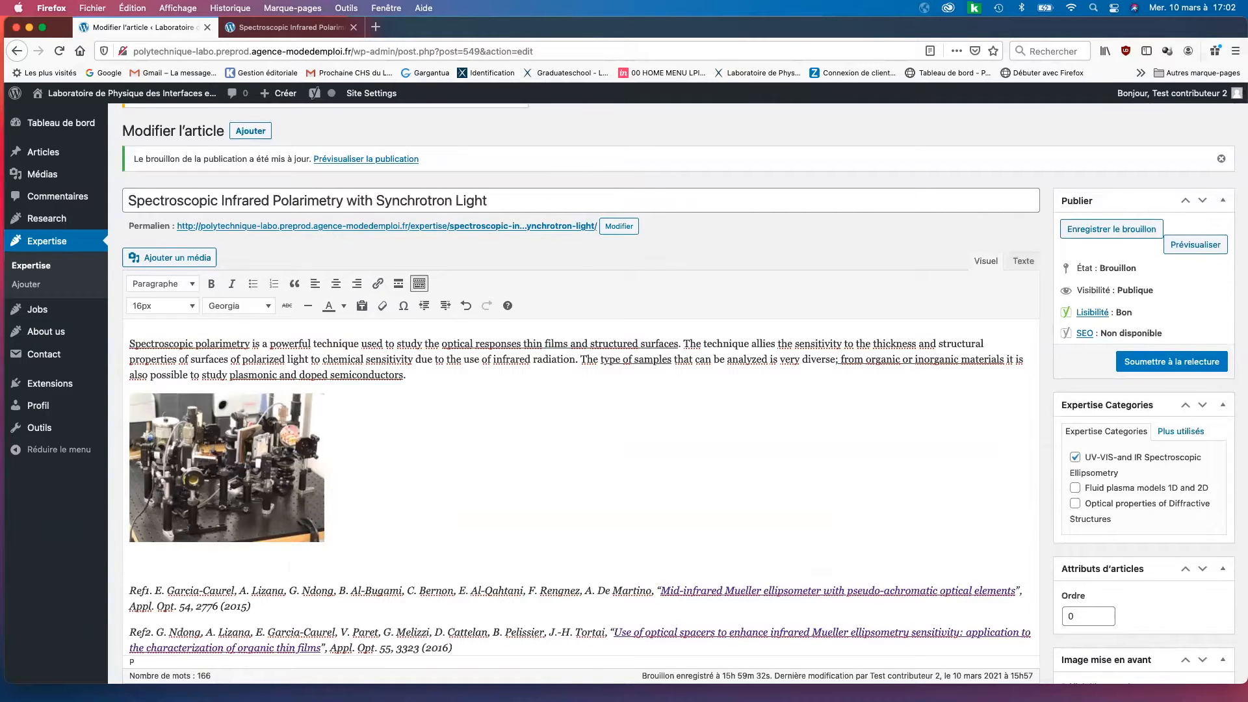
pyautogui.click(169, 263)
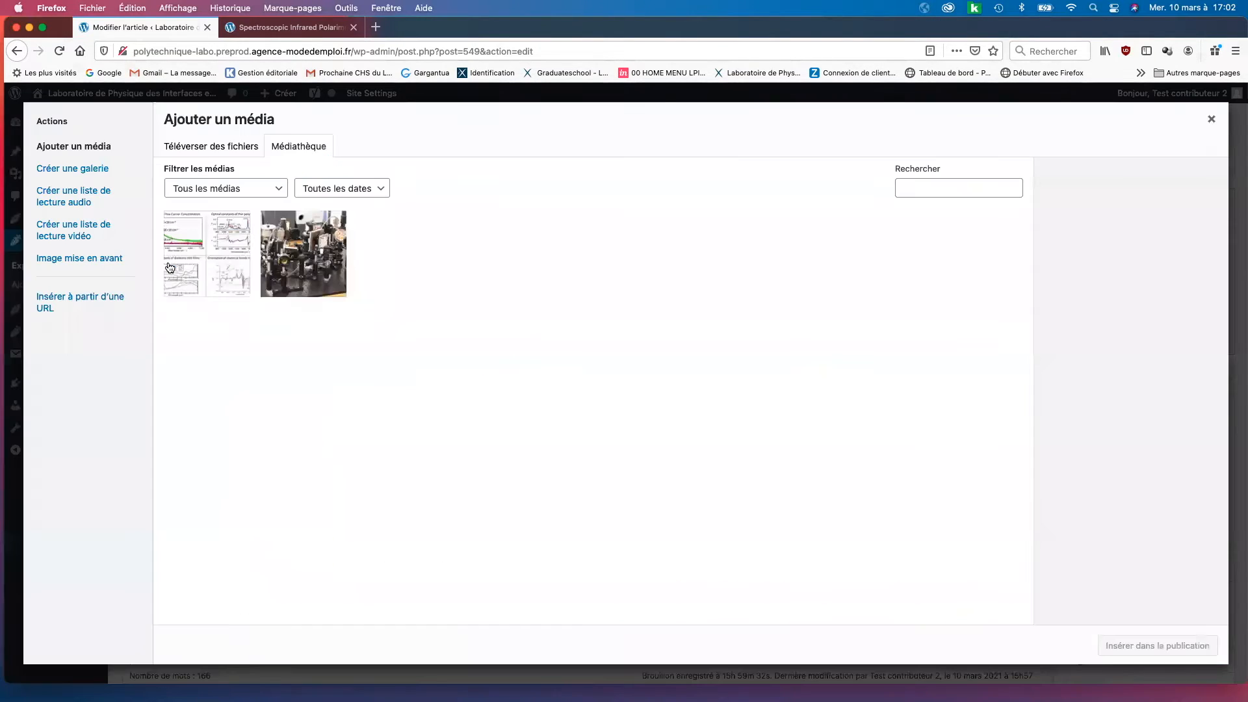
pyautogui.click(203, 260)
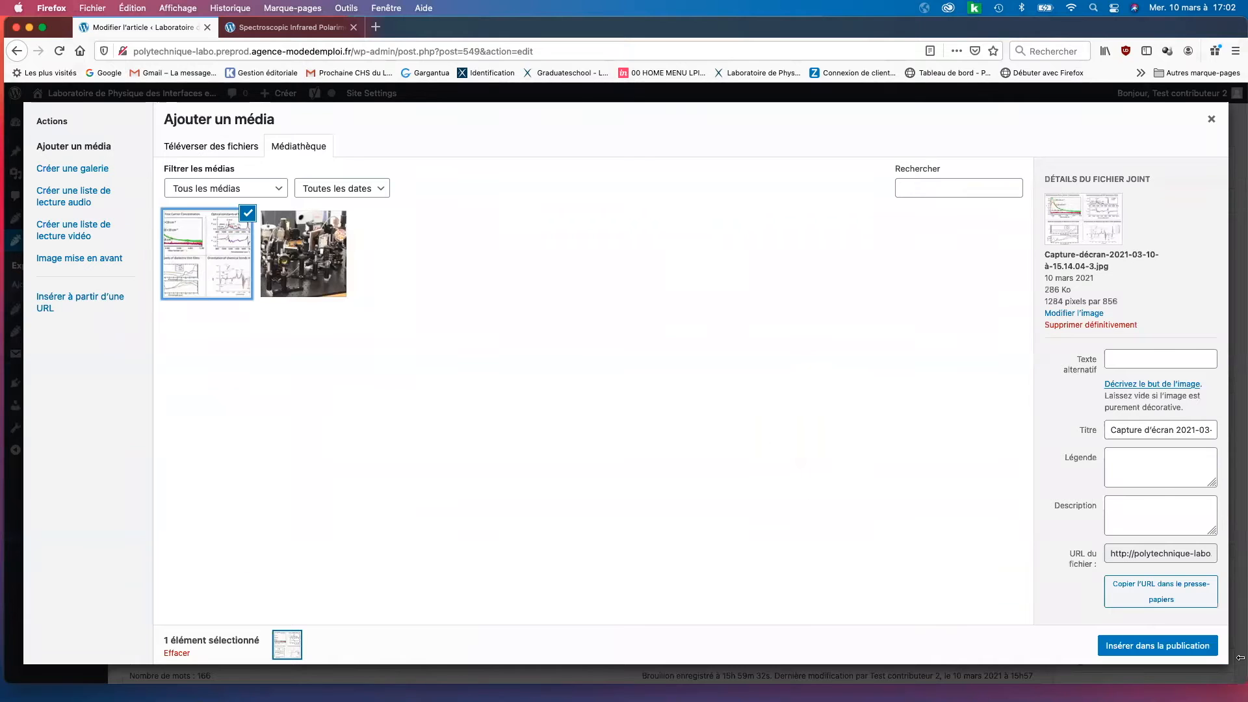
pyautogui.click(1169, 645)
# Center the polarimeter photo and the four-graph image in the article
pyautogui.scroll(-3, 671, 527)
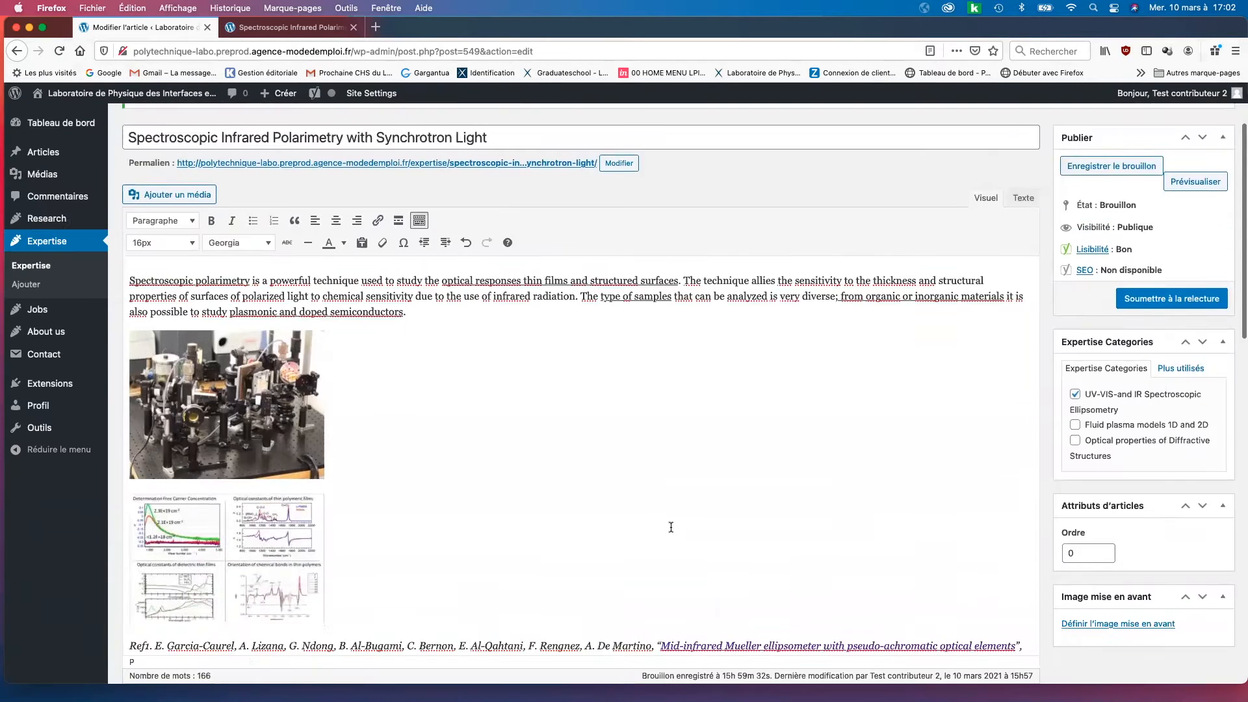
pyautogui.scroll(1, 671, 528)
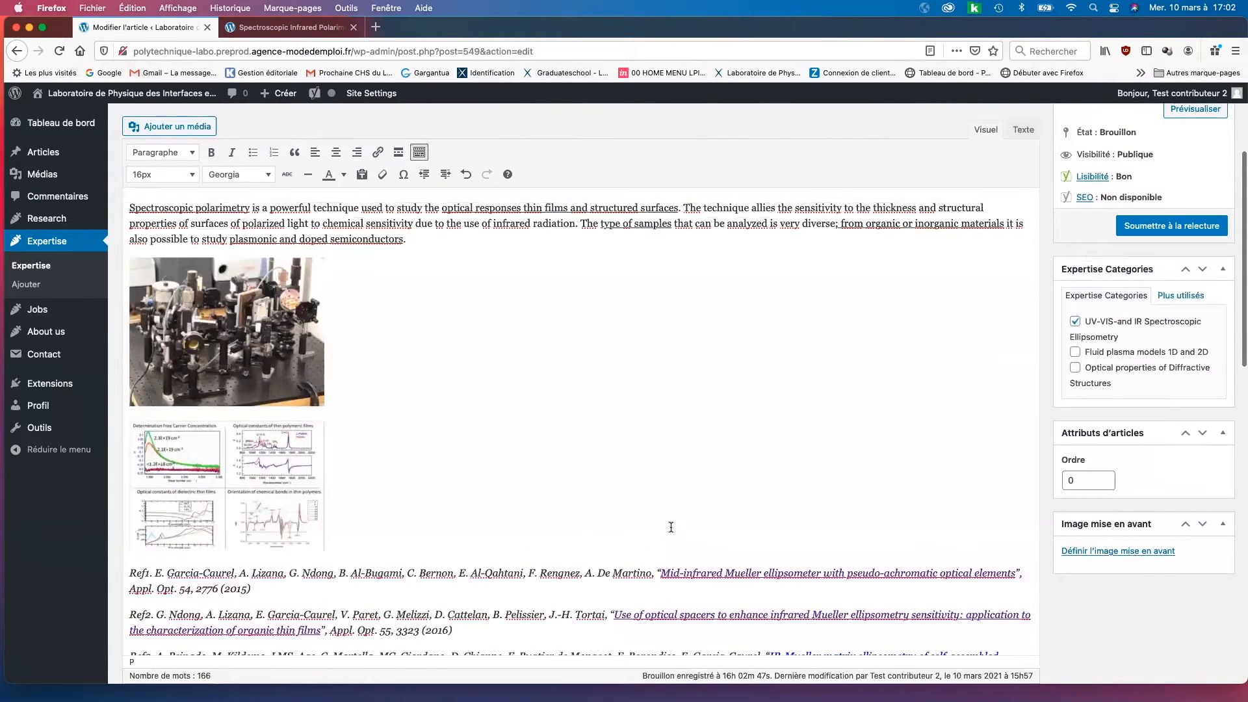
pyautogui.scroll(1, 643, 471)
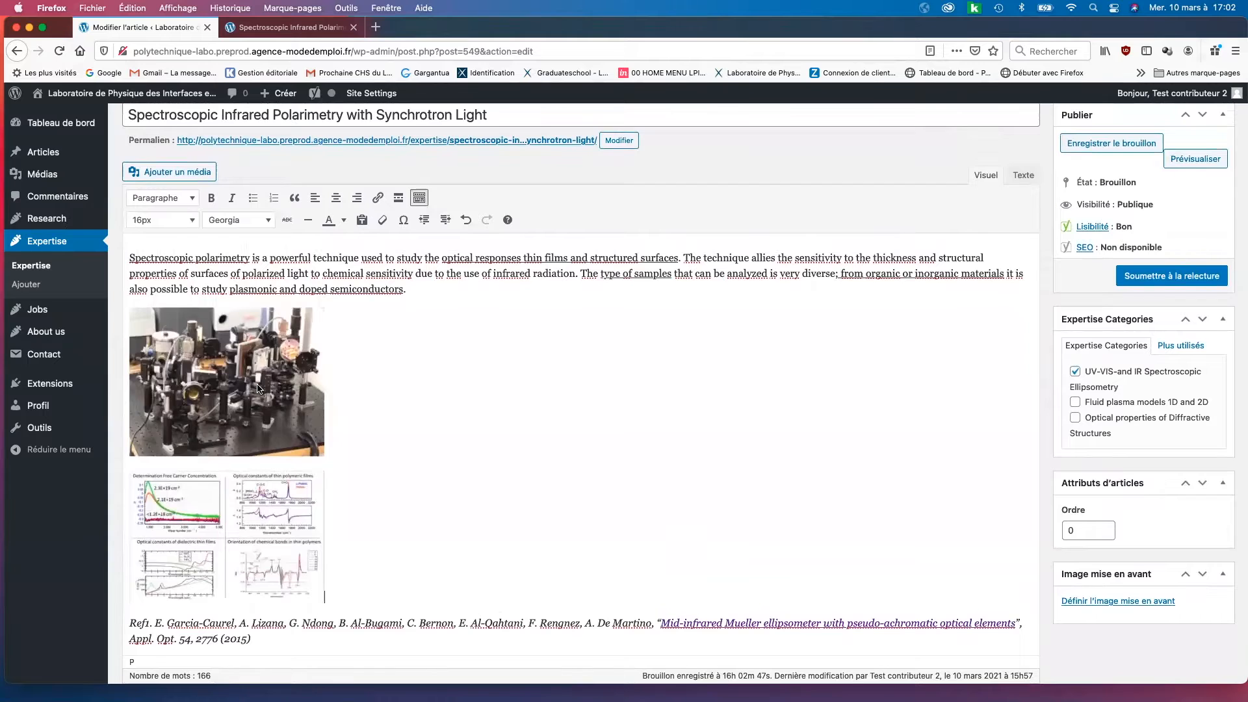
pyautogui.click(261, 389)
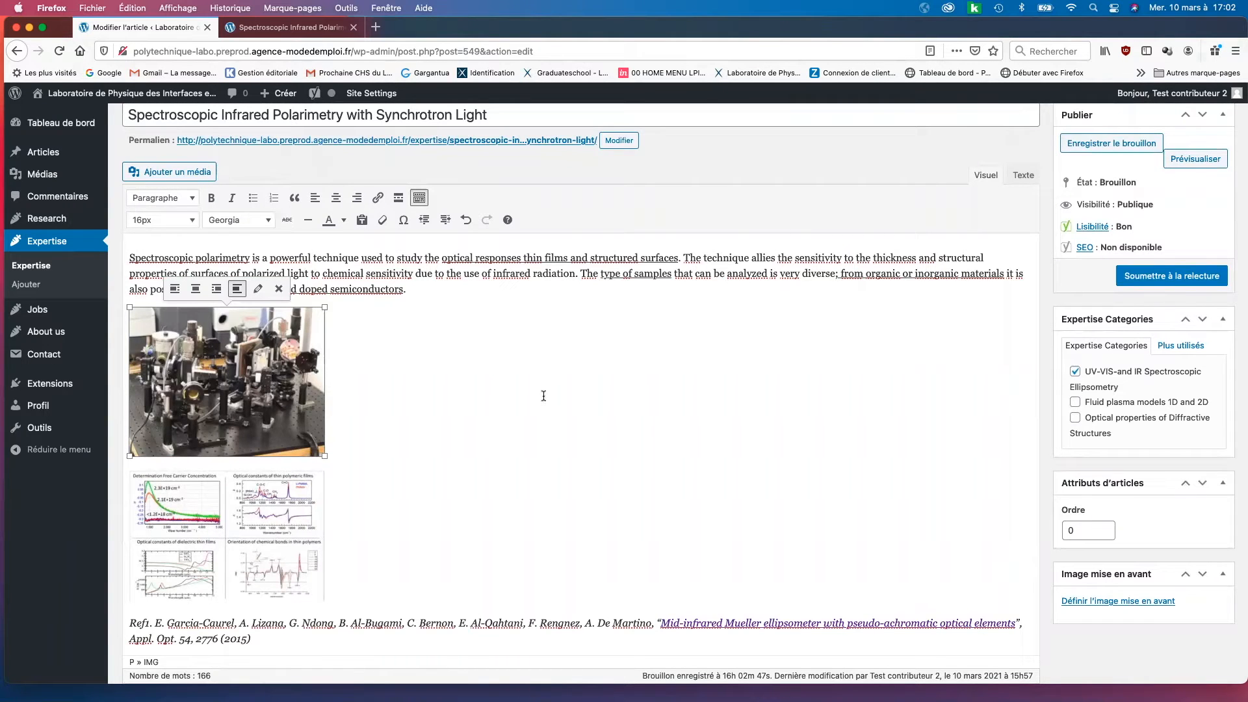
pyautogui.click(196, 290)
pyautogui.click(231, 514)
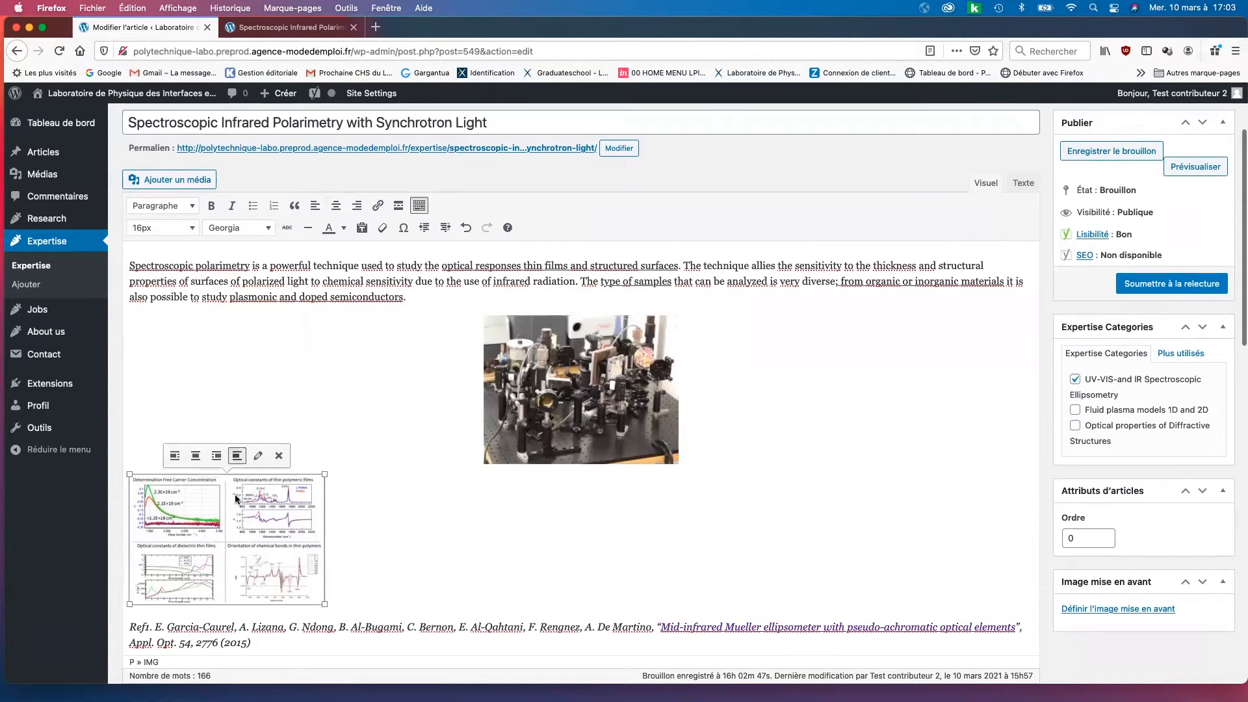
pyautogui.click(196, 457)
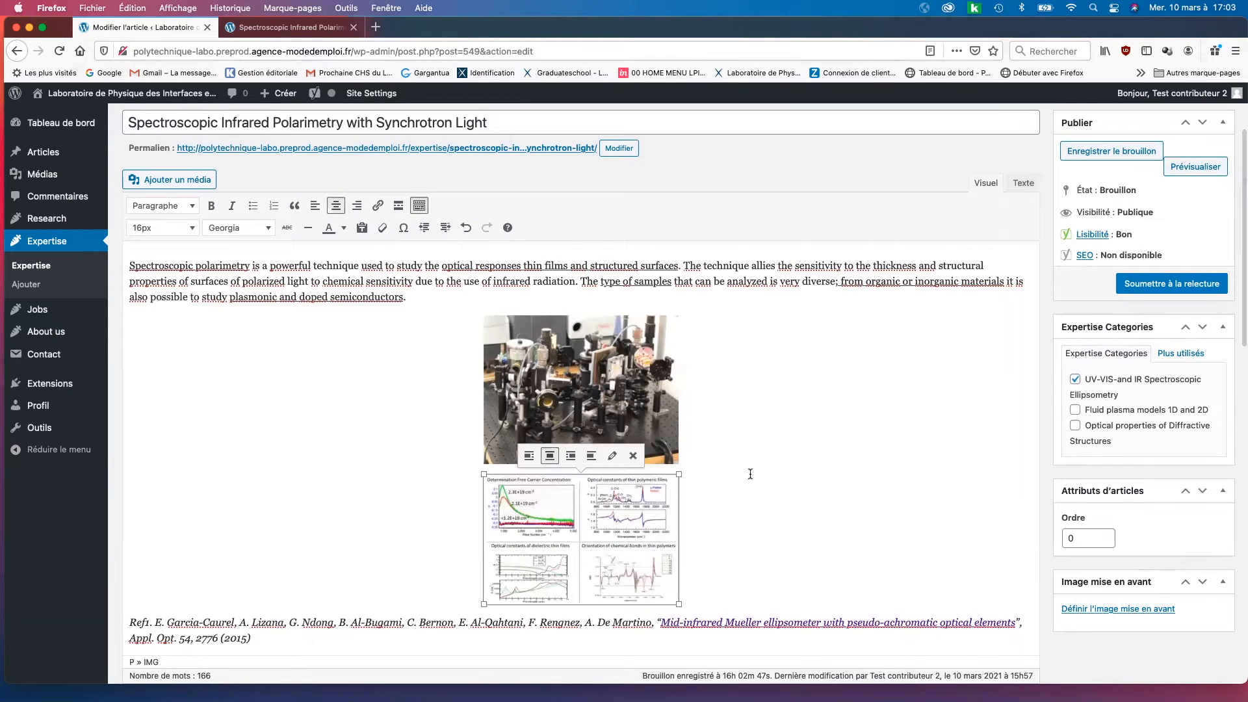
# Enlarge the polarimeter photo to about 537 × 410 px and the four-graph image to about 539 × 359 px
pyautogui.click(637, 423)
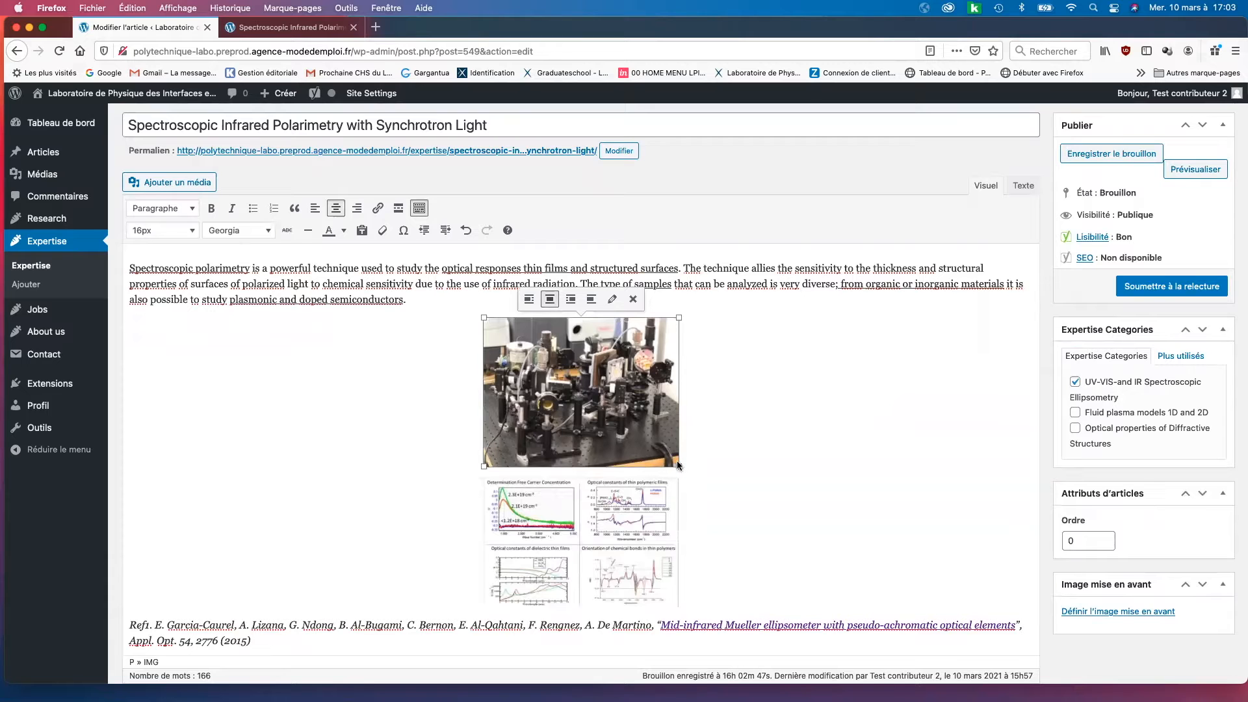
pyautogui.moveTo(680, 466); pyautogui.dragTo(832, 569)
pyautogui.scroll(-5, 808, 561)
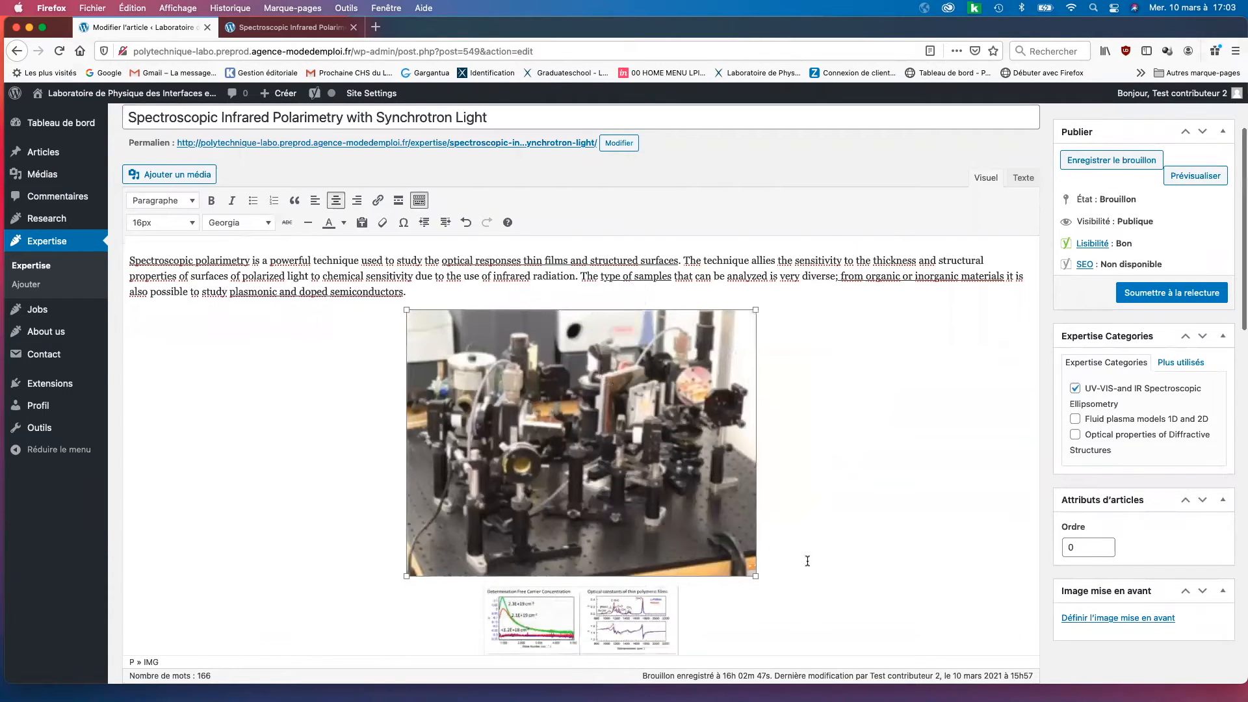
pyautogui.click(599, 459)
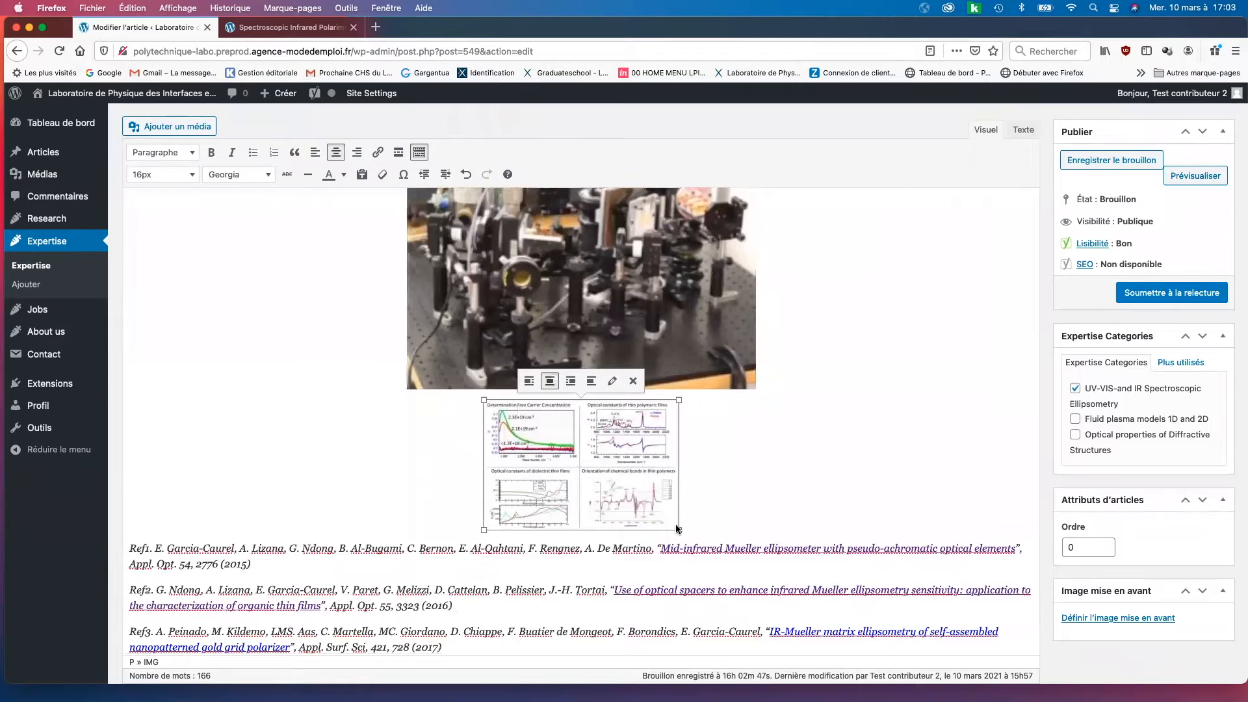
pyautogui.moveTo(680, 530); pyautogui.dragTo(813, 588)
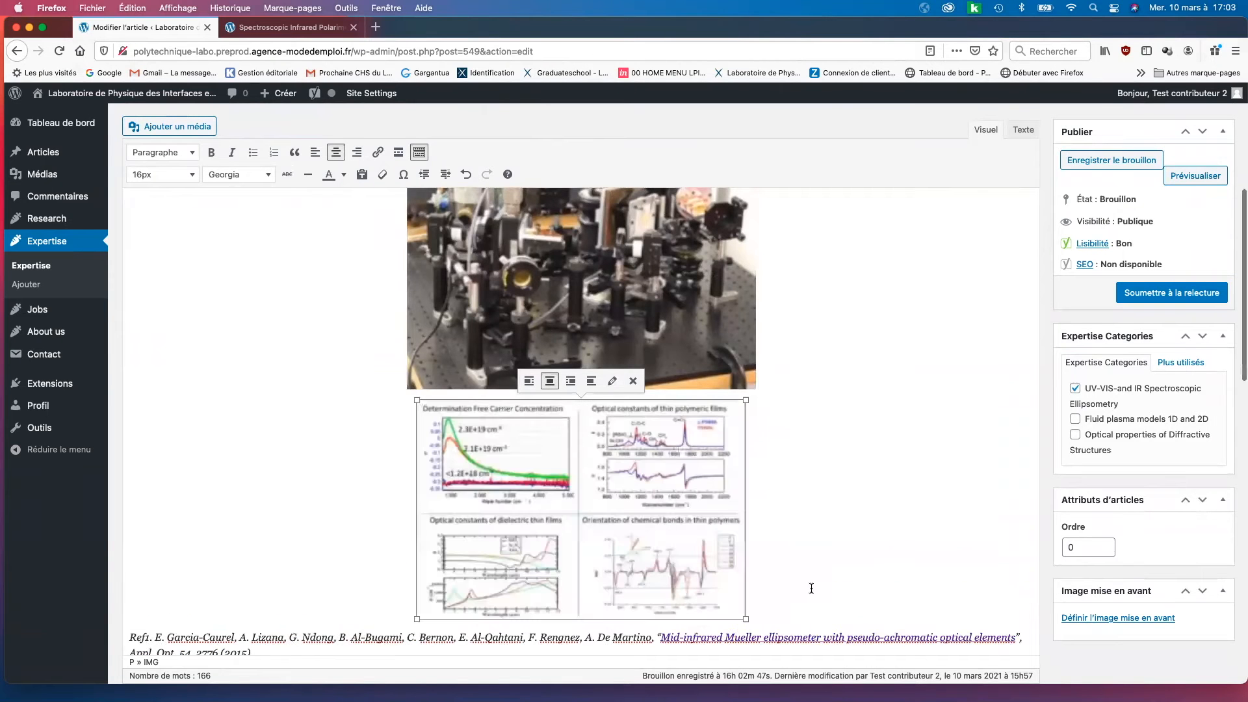
pyautogui.moveTo(745, 621)
pyautogui.mouseDown()
pyautogui.moveTo(796, 639)
pyautogui.moveTo(760, 629)
pyautogui.mouseUp()
pyautogui.click(866, 416)
# Open the four-graph image's details for editing and set its size to Taille originale – 1284 × 856
pyautogui.click(605, 410)
pyautogui.click(610, 369)
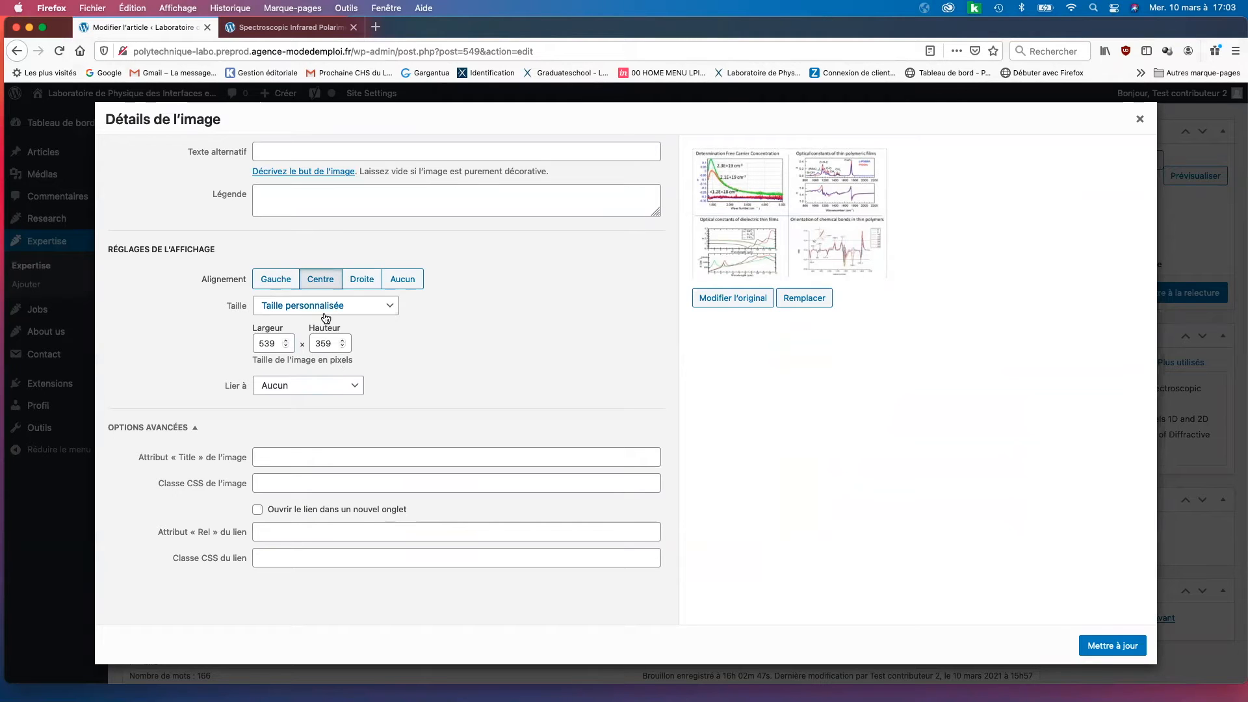
pyautogui.click(388, 307)
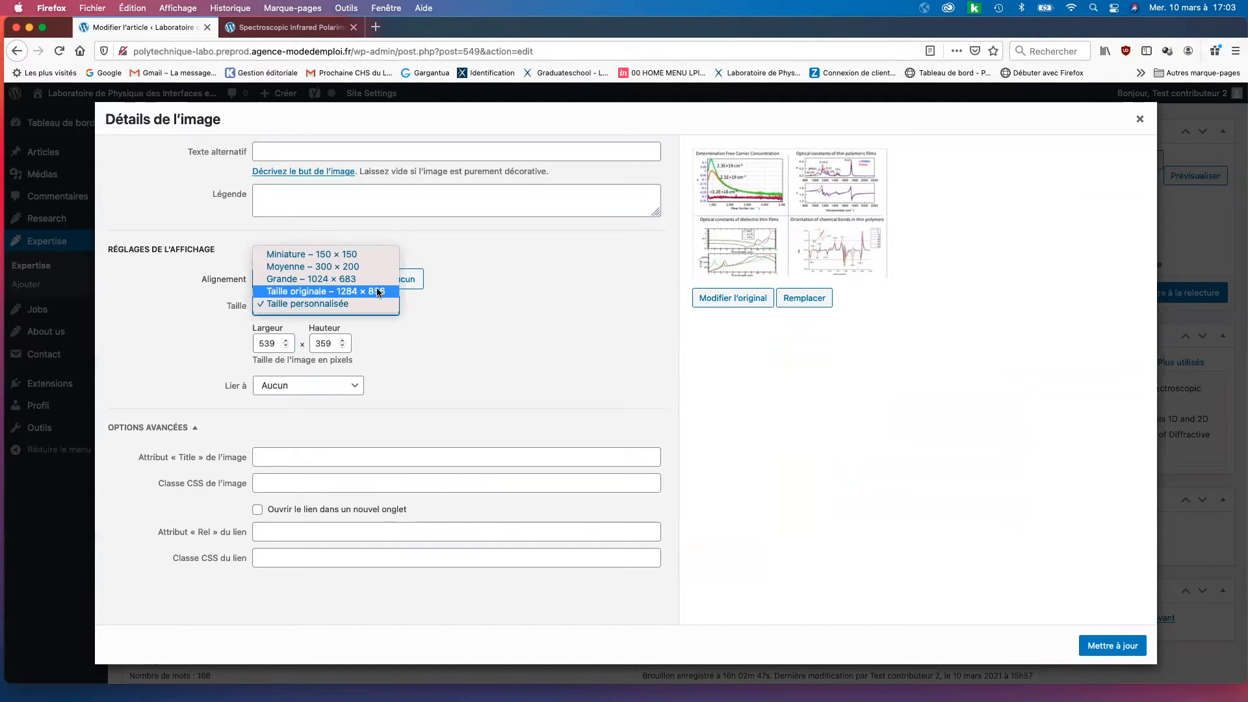
pyautogui.click(379, 293)
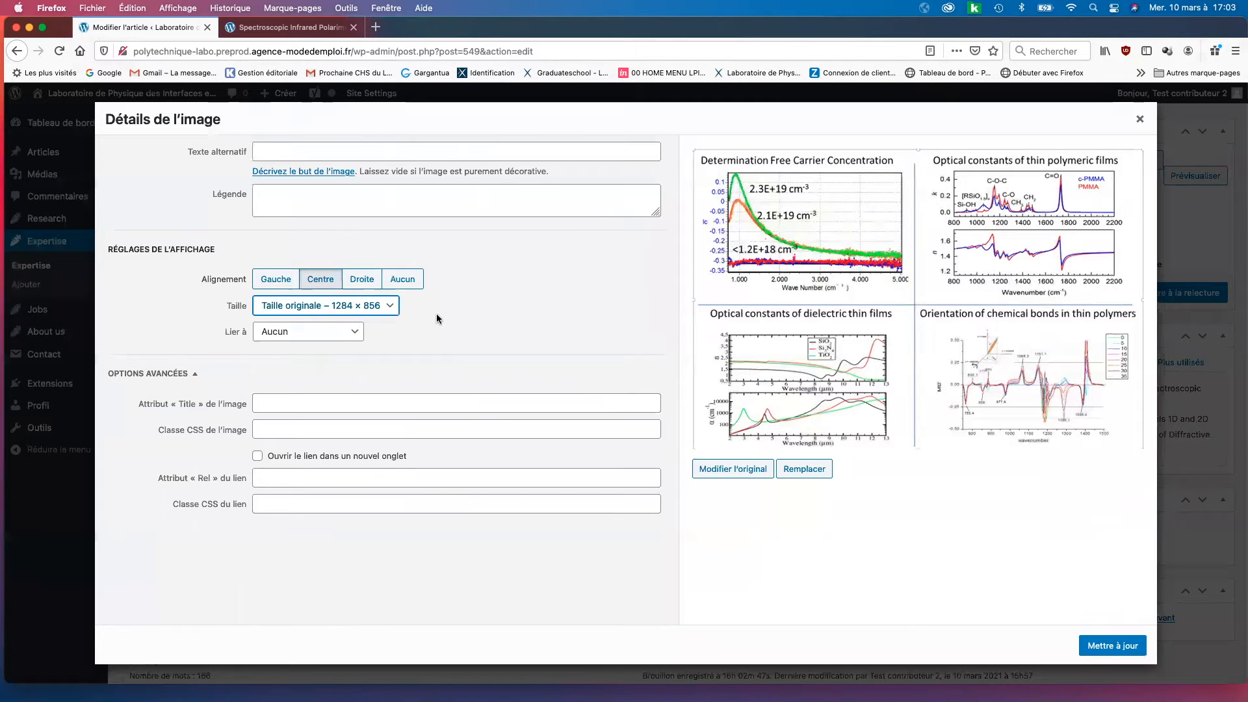
# Try a custom size of 552 × 368 px for the four-graph image
pyautogui.click(391, 310)
pyautogui.click(392, 310)
pyautogui.click(393, 311)
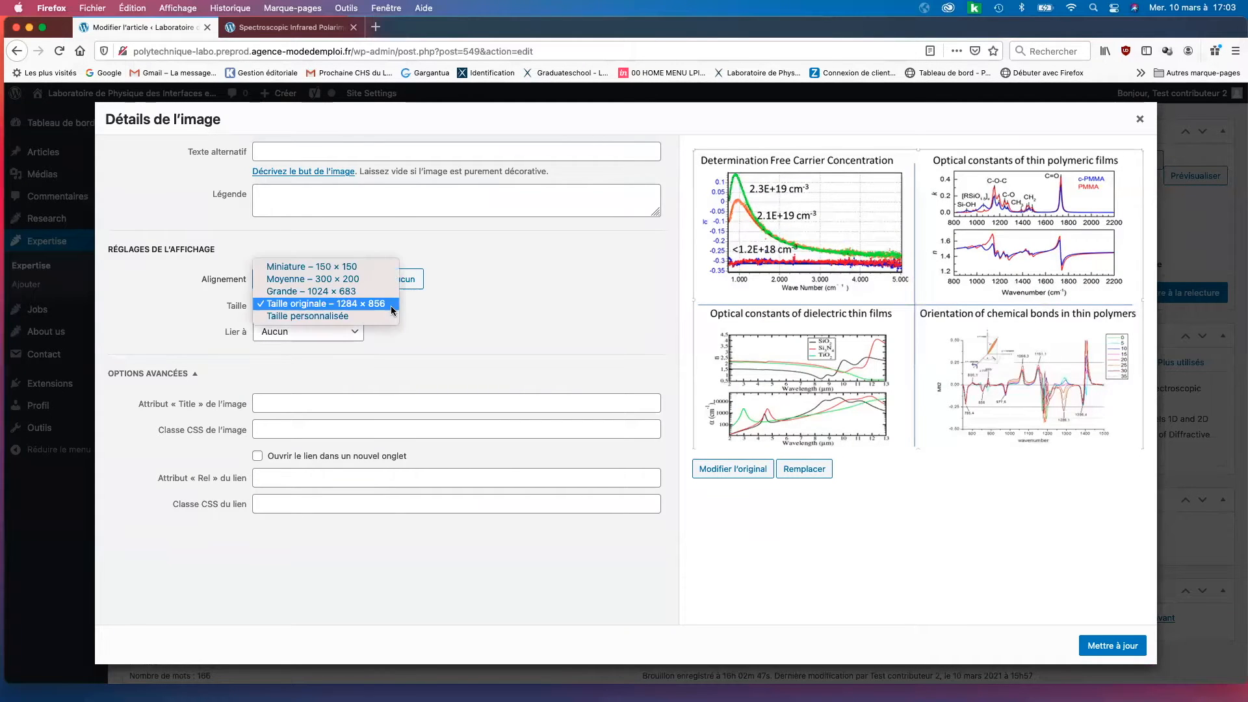
pyautogui.click(306, 317)
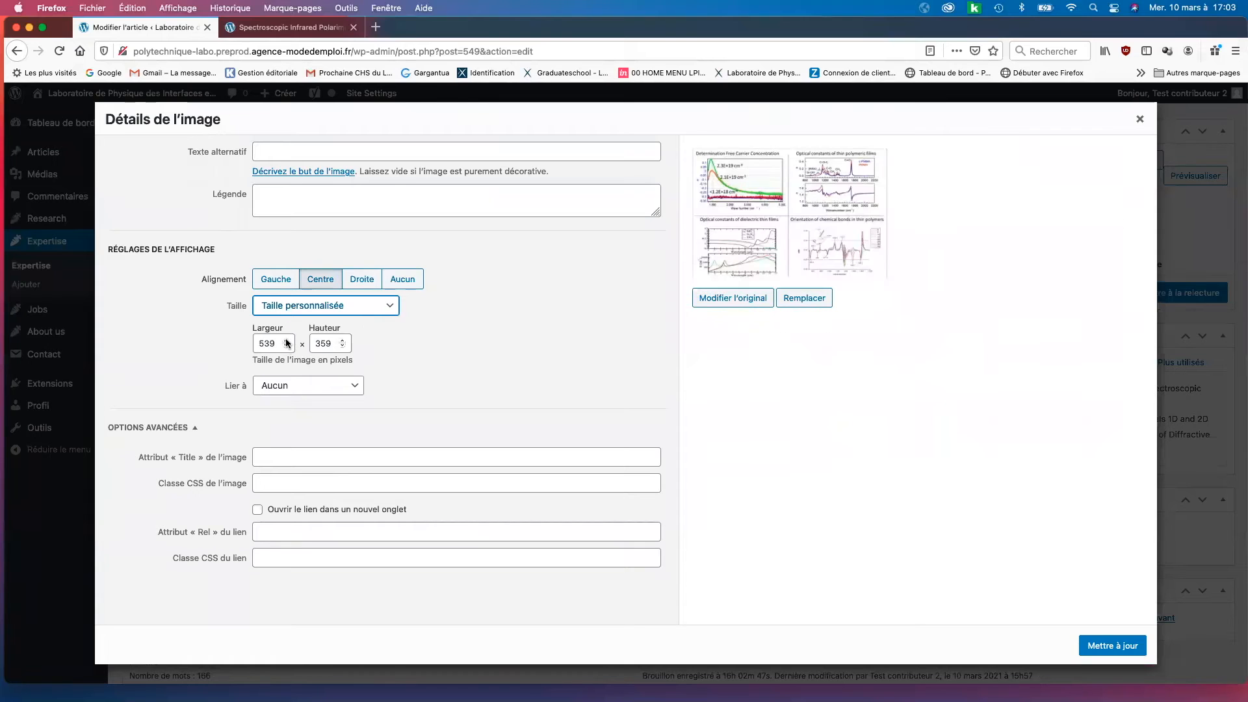
pyautogui.click(287, 341)
# Set the four-graph image back to Taille originale – 1284 × 856 and update it in the article
pyautogui.click(390, 308)
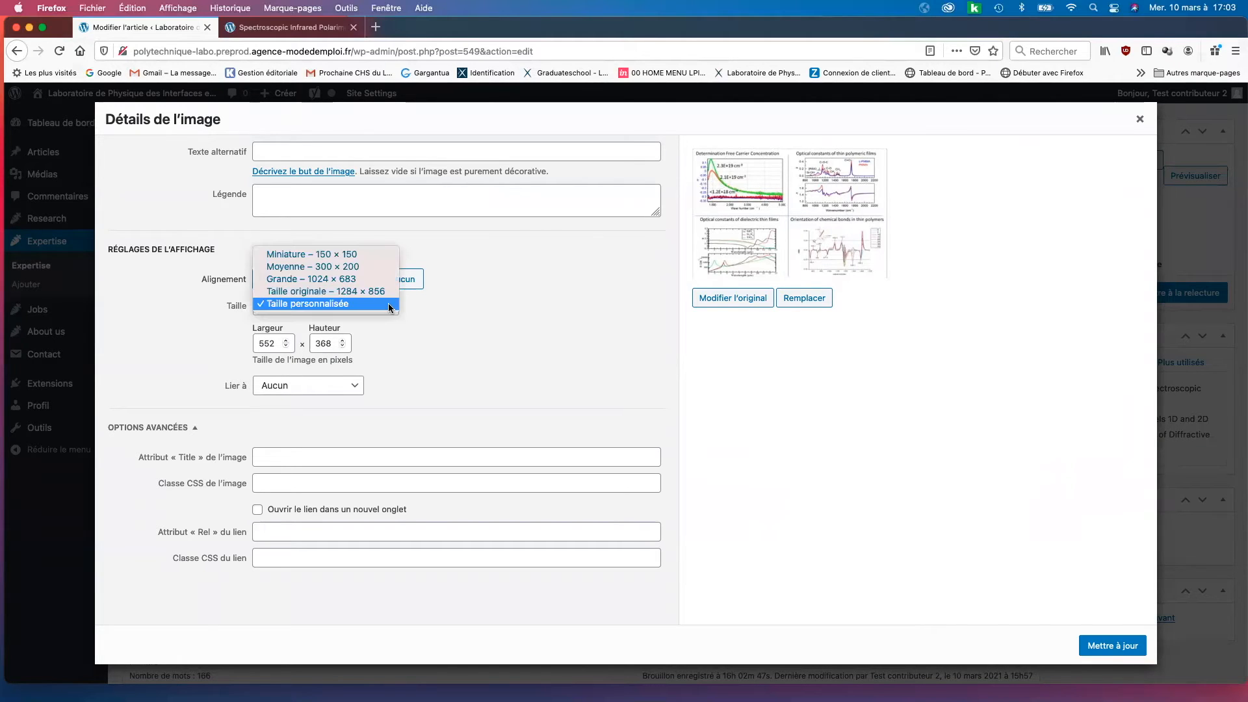
pyautogui.click(387, 291)
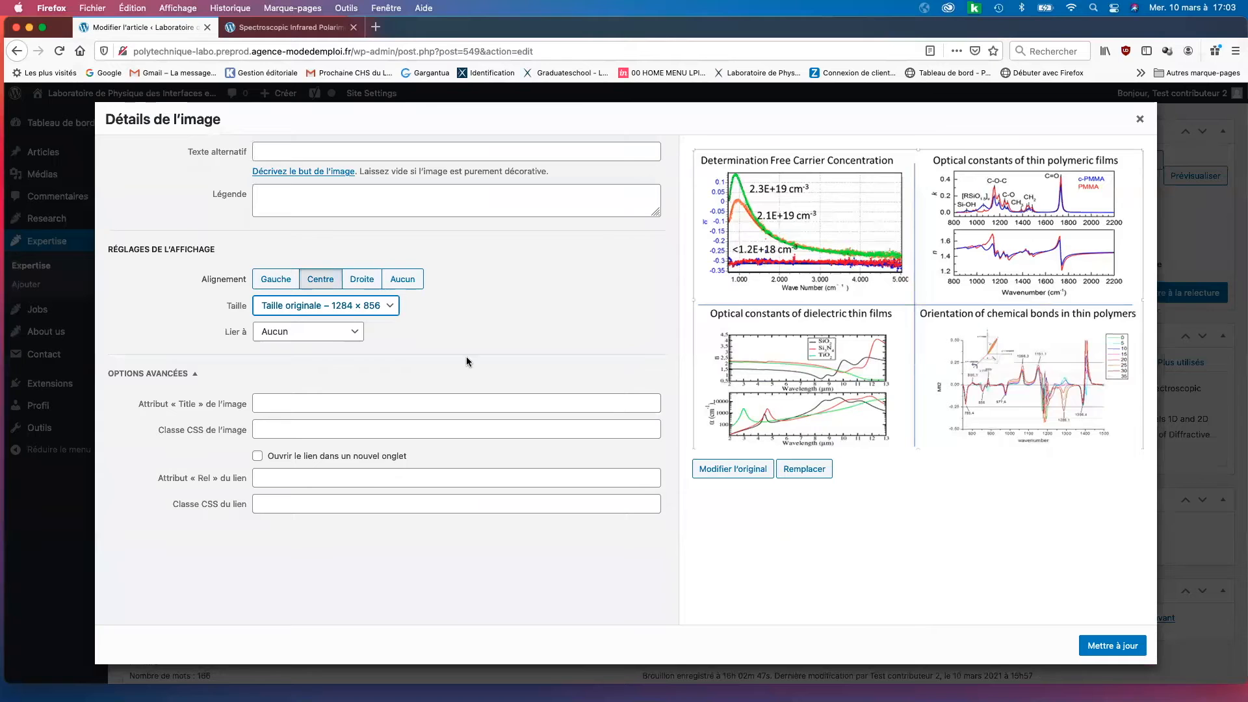
pyautogui.click(1103, 646)
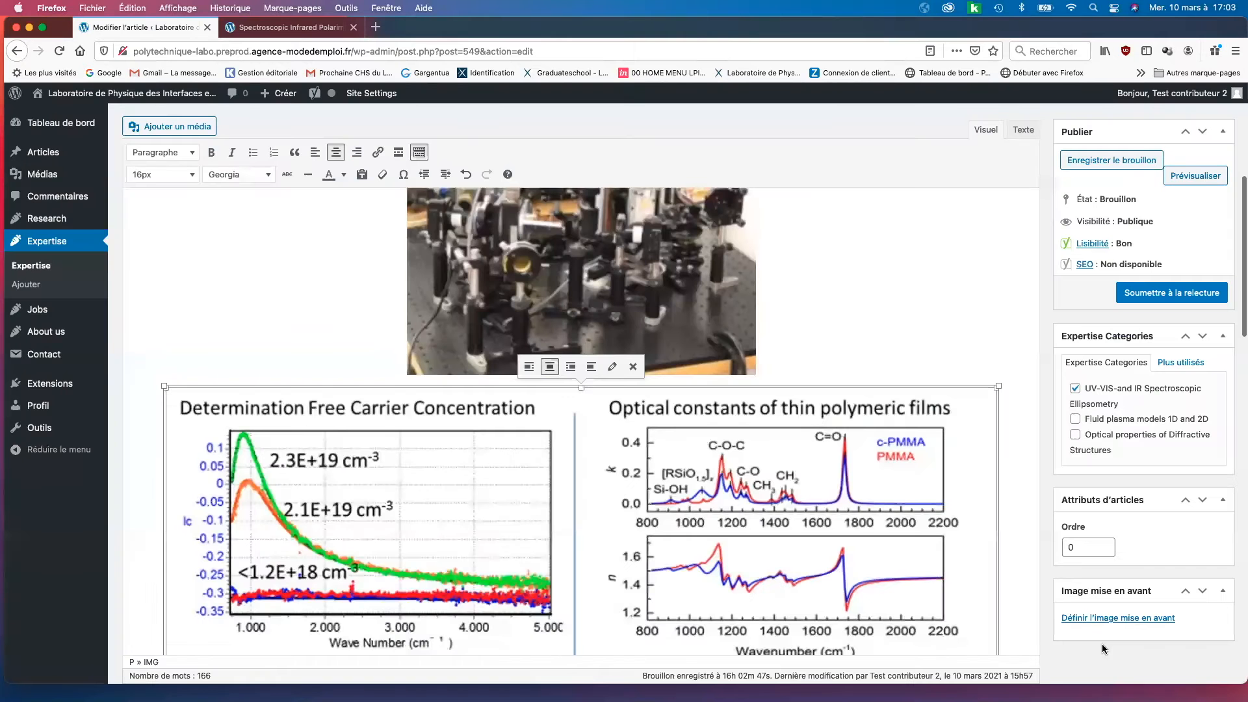
# Set the polarimeter photo to Taille originale – 1130 × 861 and update it in the article
pyautogui.click(567, 307)
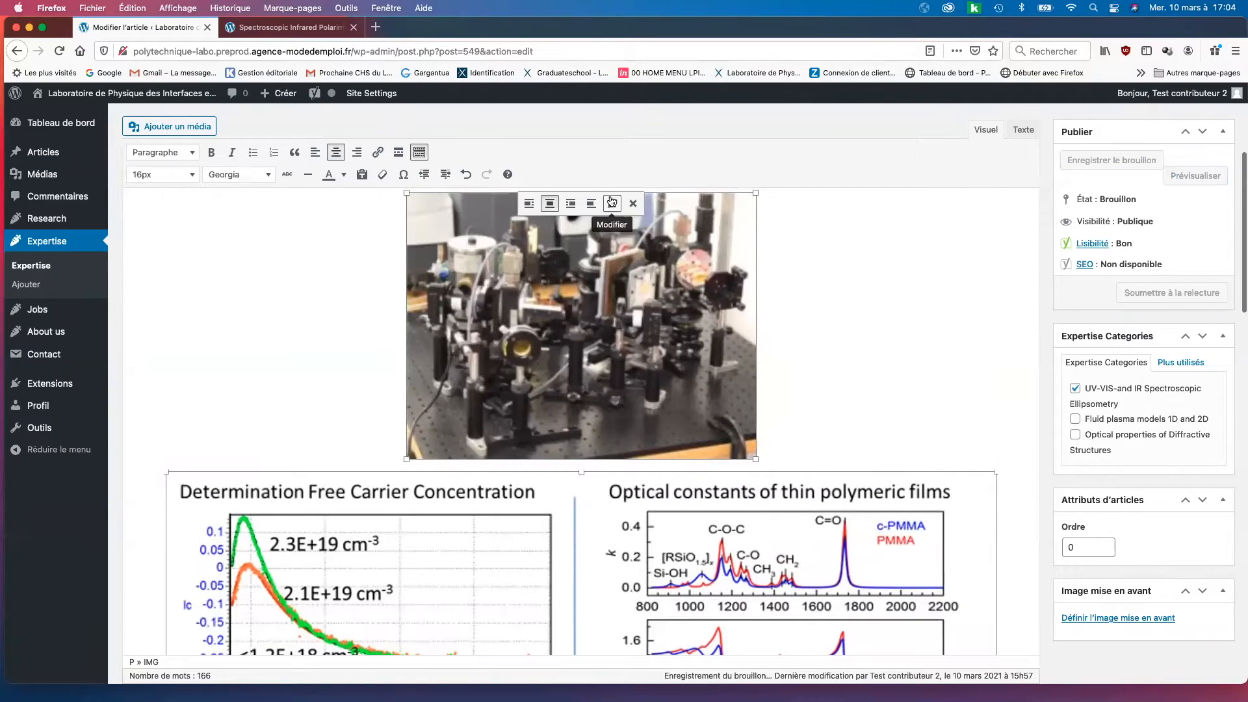
pyautogui.click(612, 206)
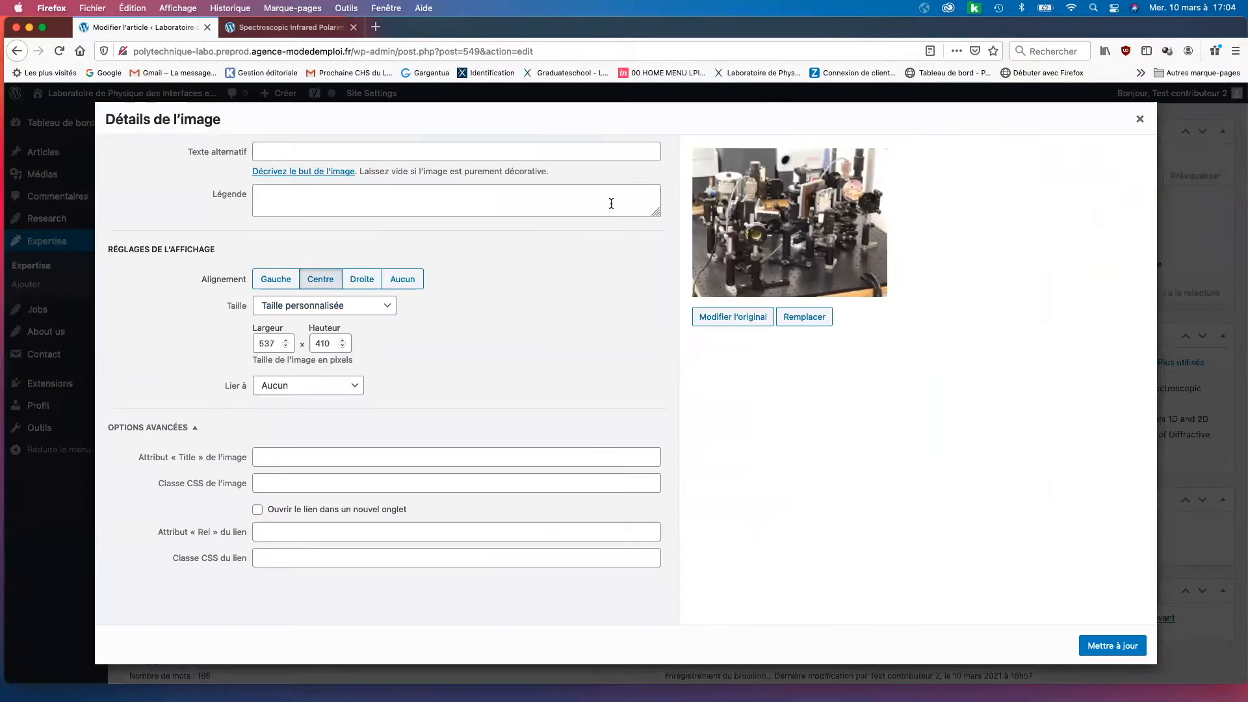
pyautogui.click(390, 308)
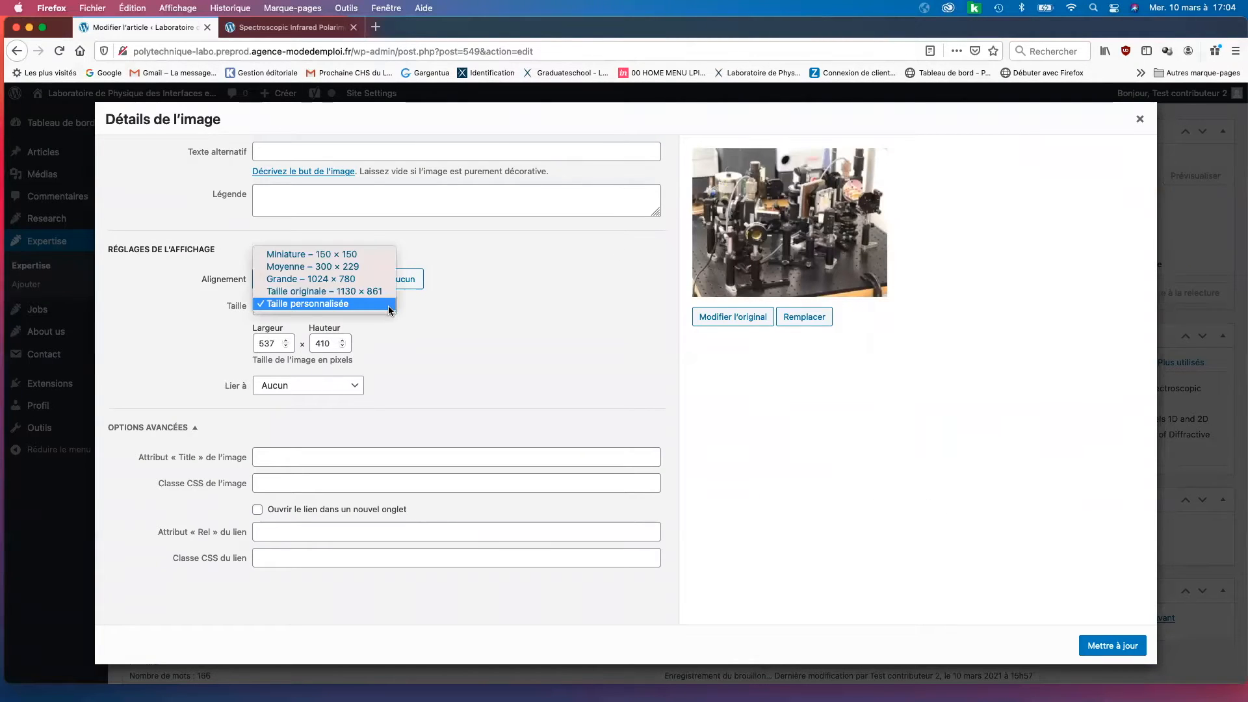
pyautogui.click(388, 292)
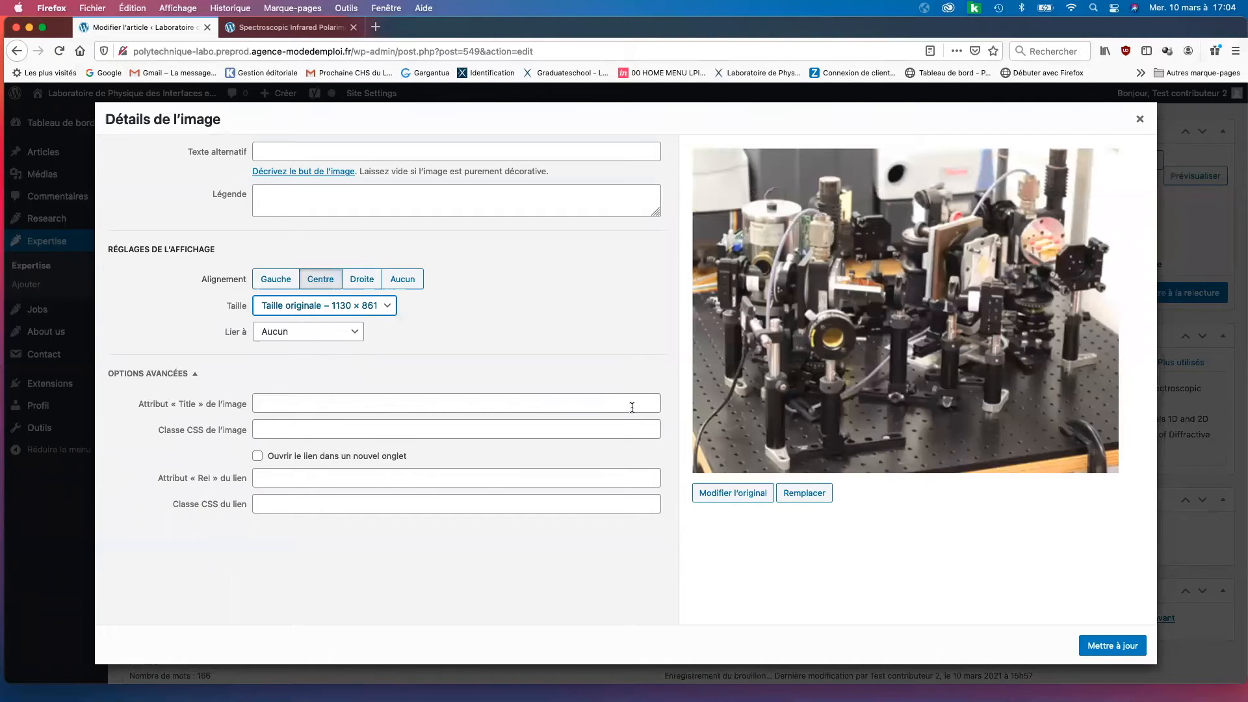
pyautogui.click(1100, 647)
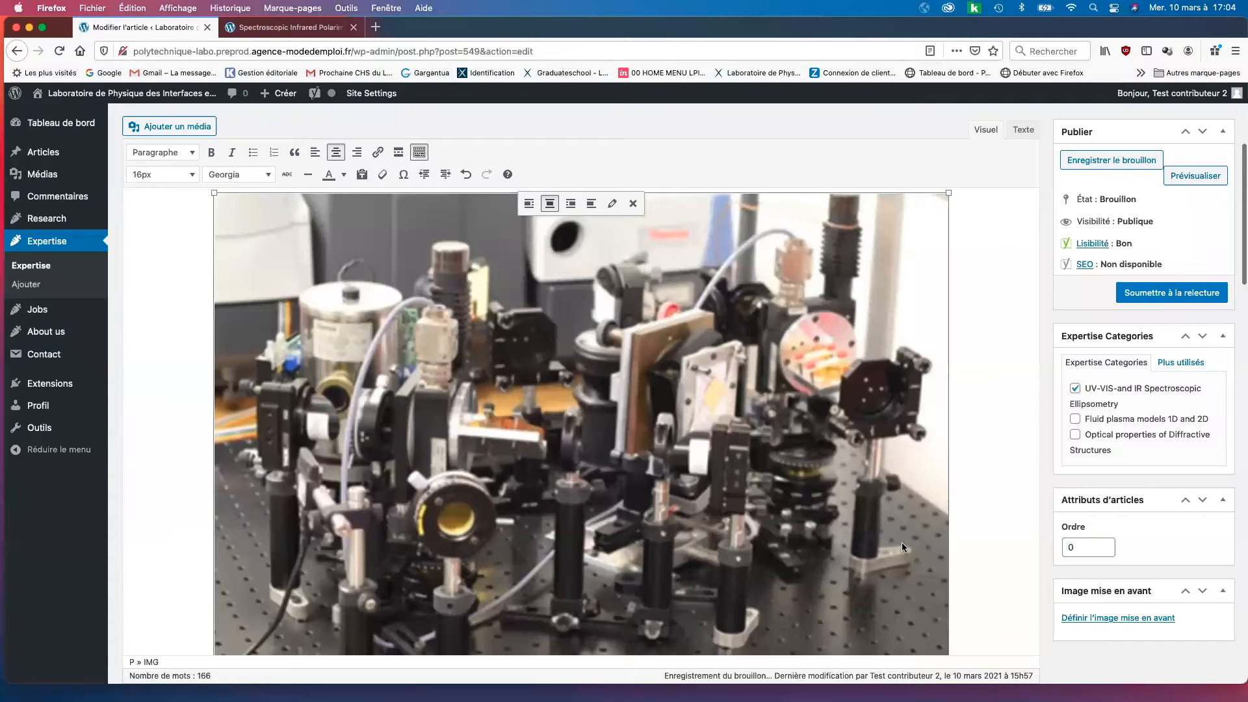
# Preview the article and examine how the text, the two enlarged images and the references are laid out
pyautogui.scroll(-10, 903, 542)
pyautogui.scroll(5, 903, 542)
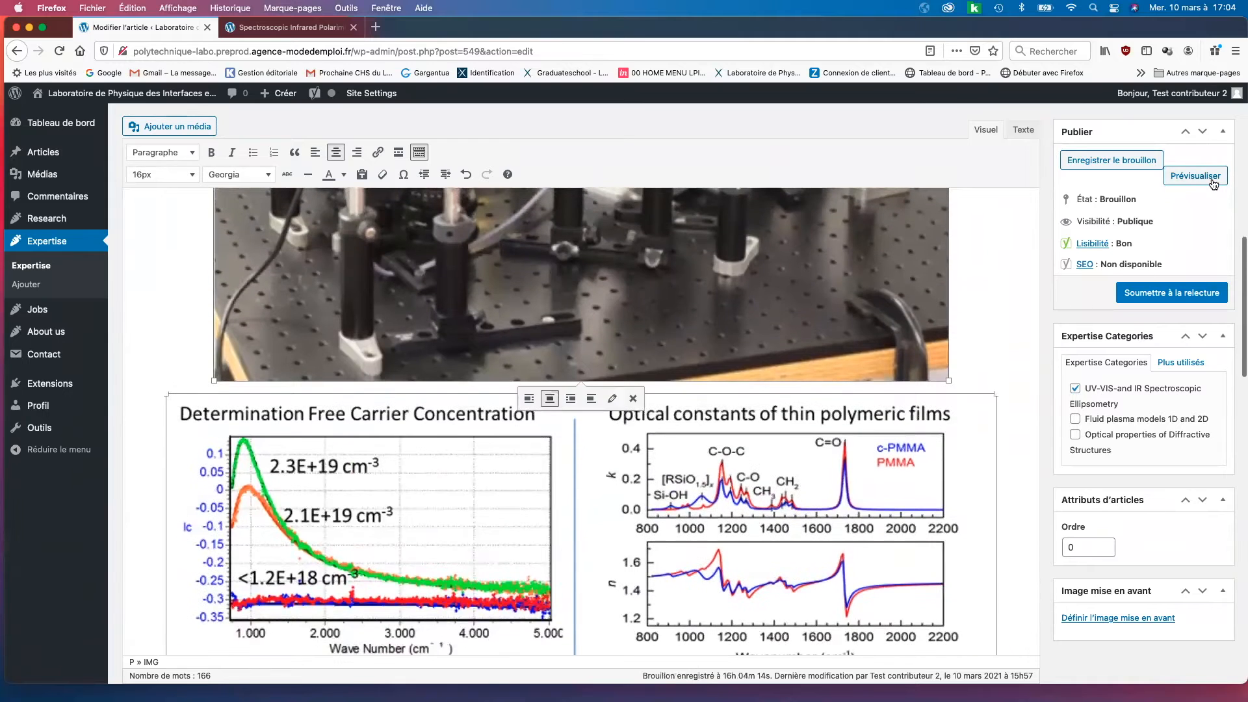
pyautogui.click(1213, 184)
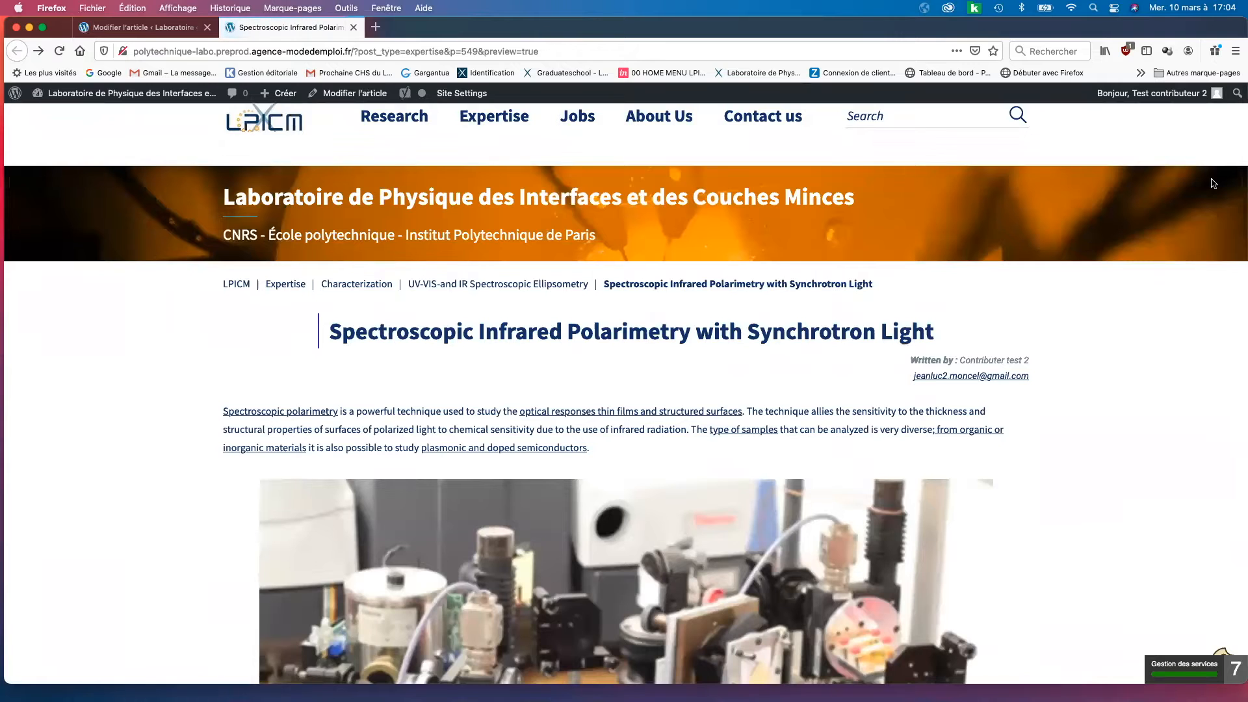
pyautogui.scroll(-8, 1033, 331)
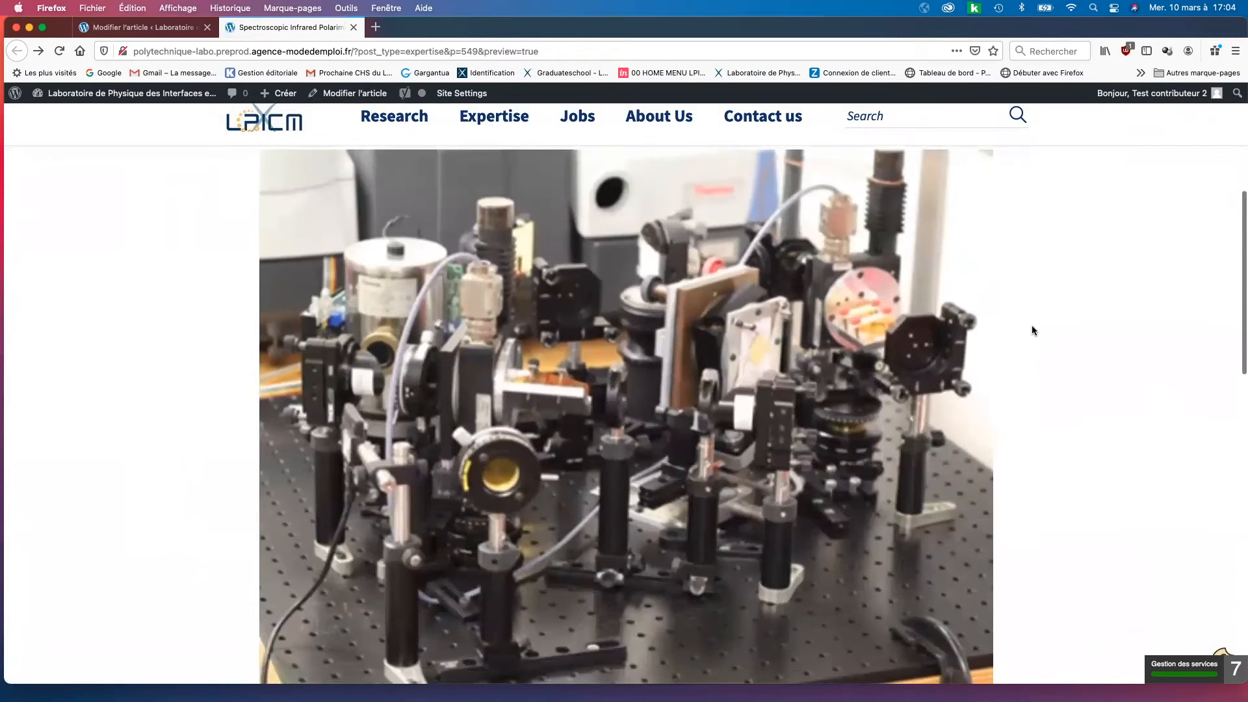
pyautogui.scroll(-4, 1032, 327)
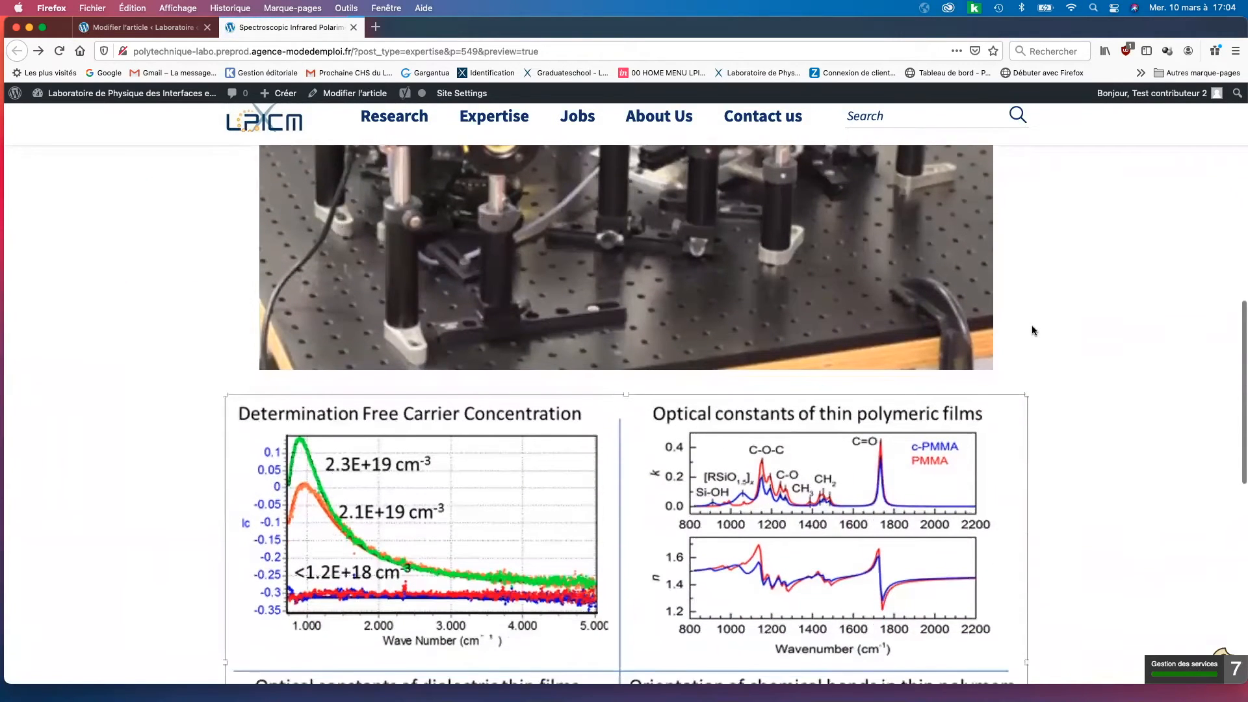
pyautogui.scroll(12, 1032, 330)
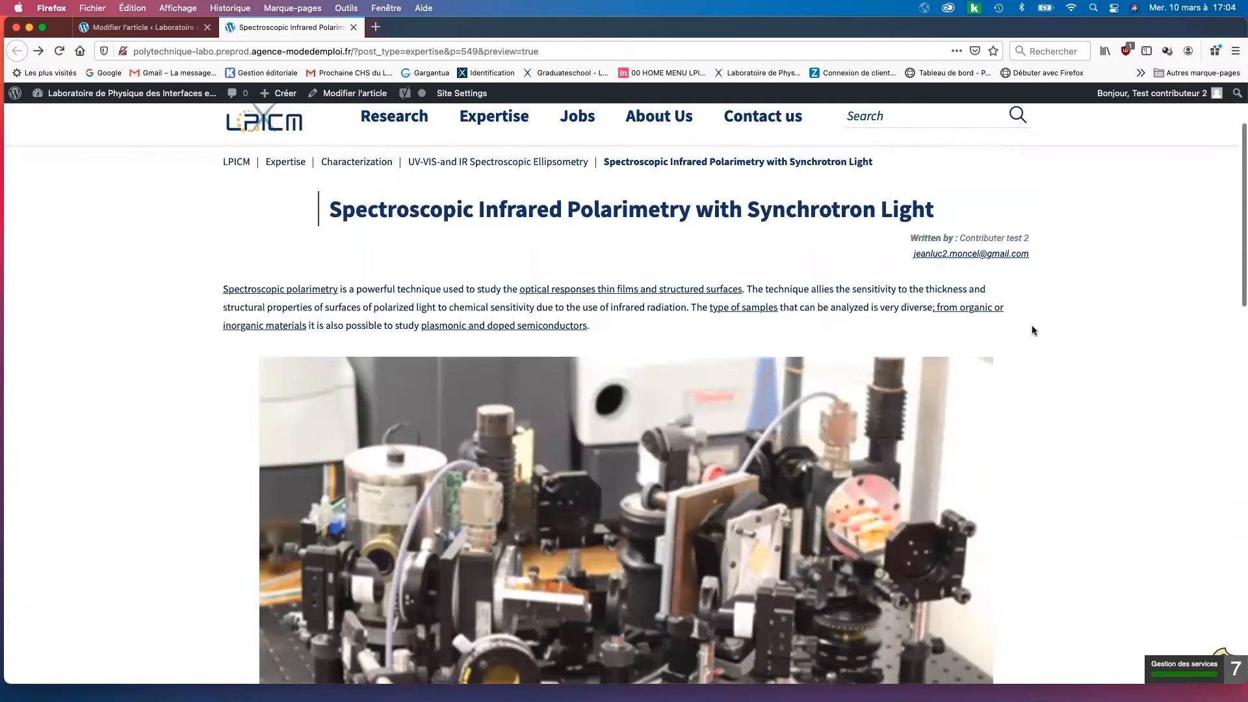
pyautogui.scroll(-10, 1033, 330)
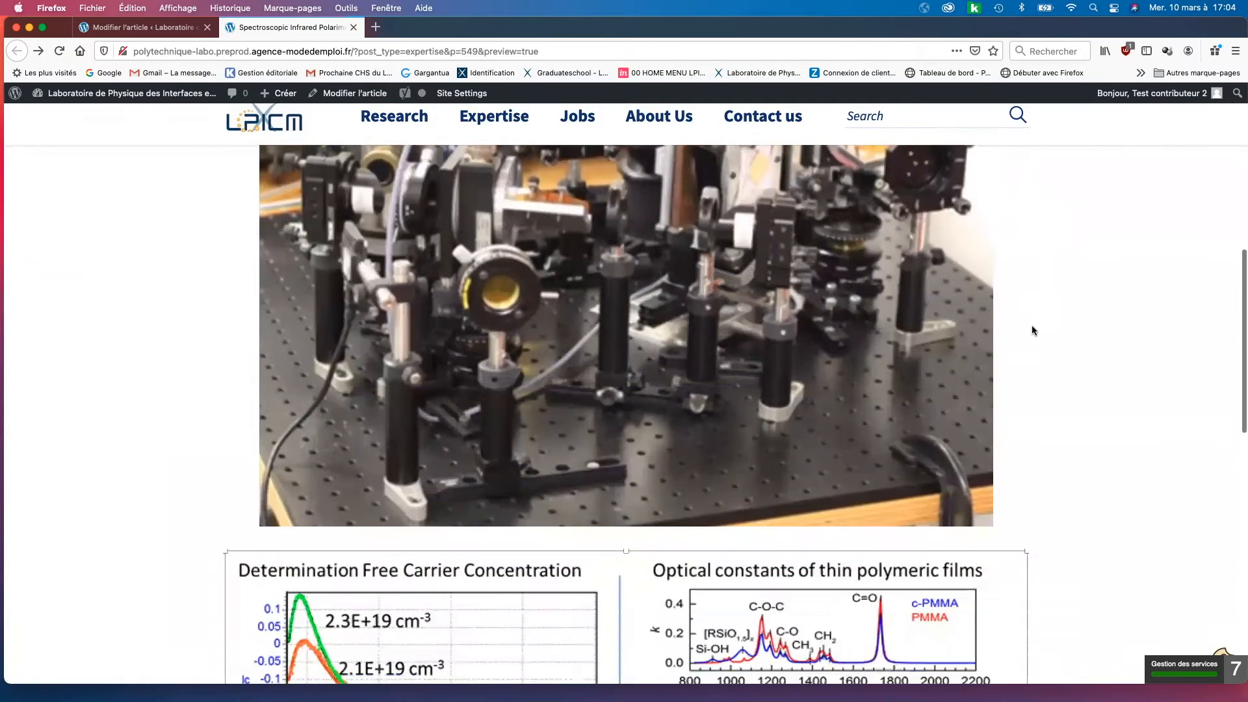
pyautogui.scroll(-5, 1033, 330)
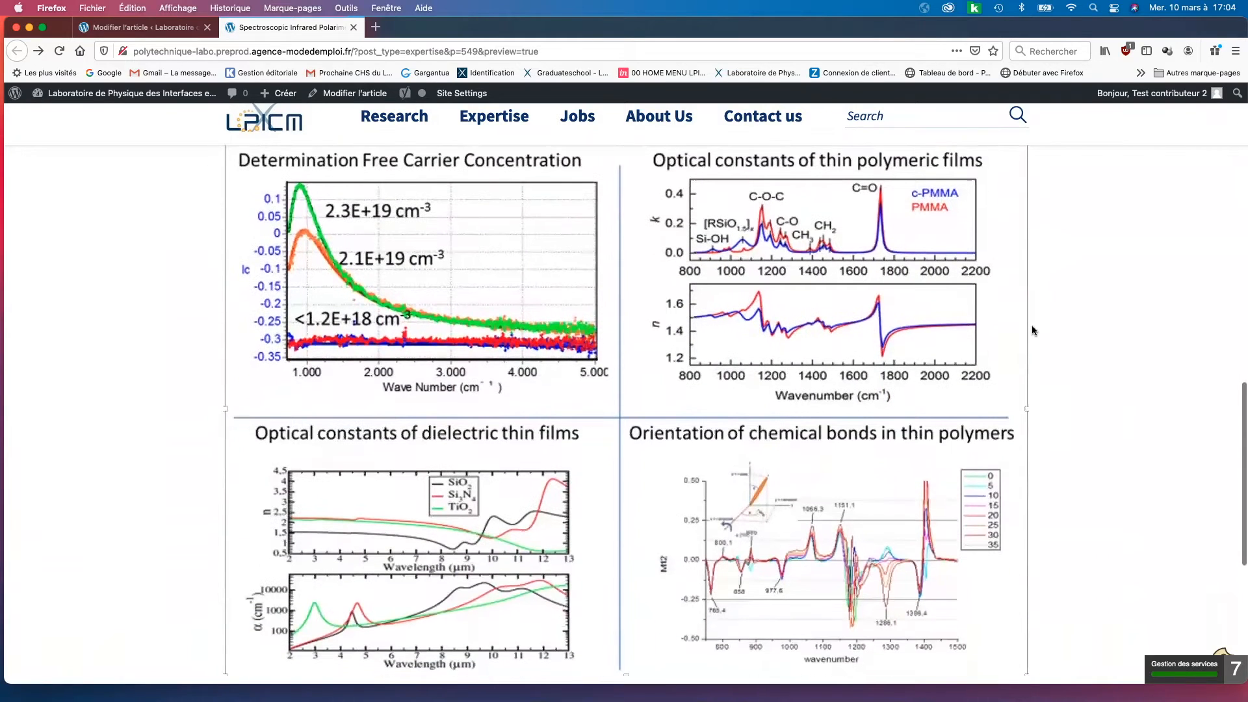
pyautogui.scroll(-2, 1032, 331)
pyautogui.scroll(3, 1032, 330)
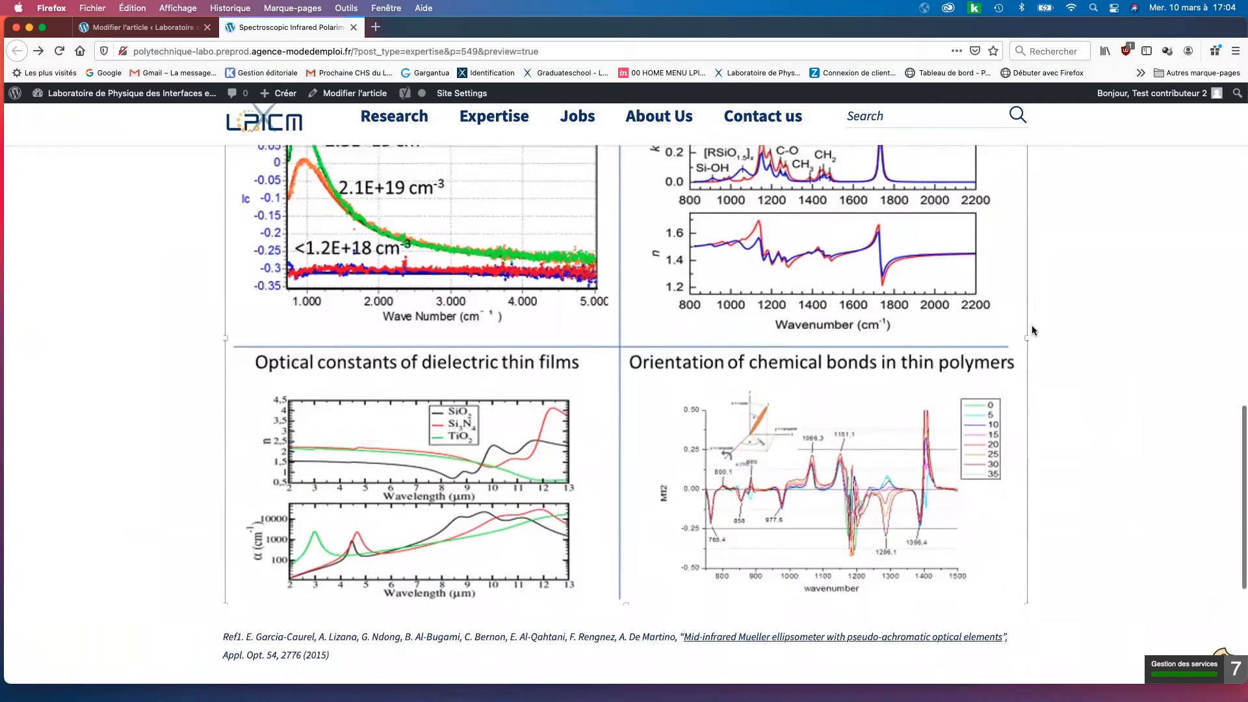
pyautogui.scroll(-5, 1032, 330)
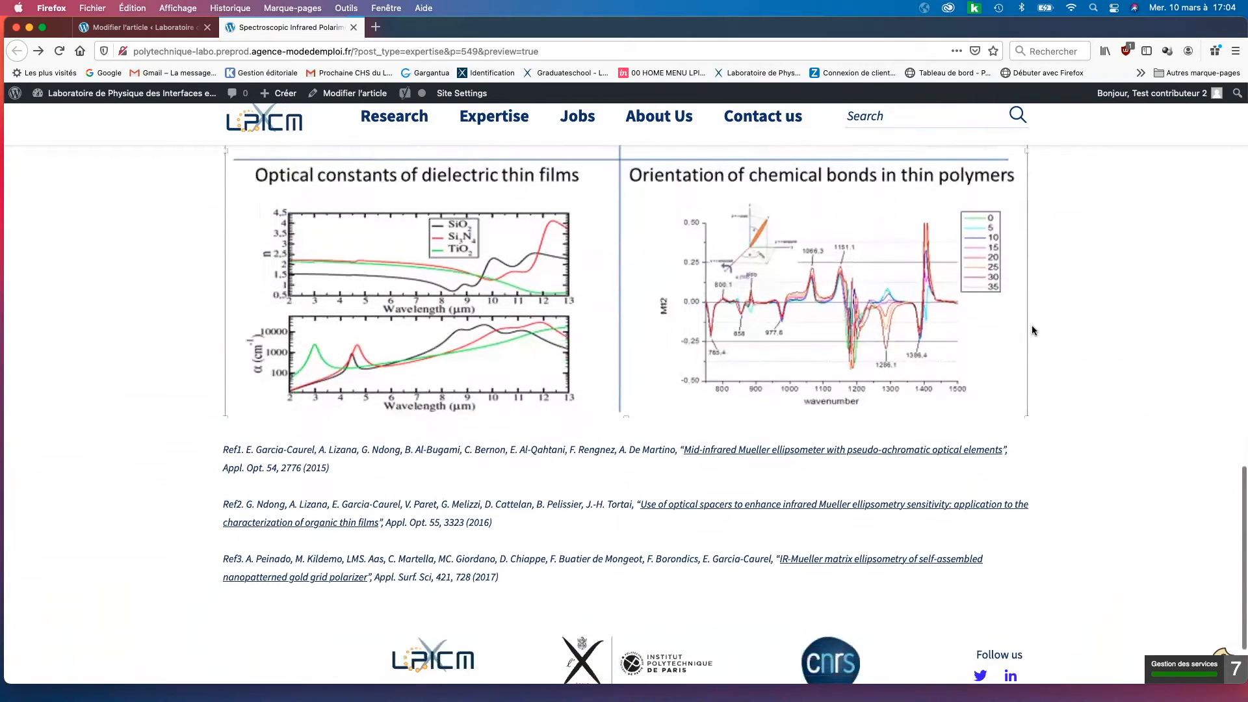
pyautogui.scroll(3, 1032, 330)
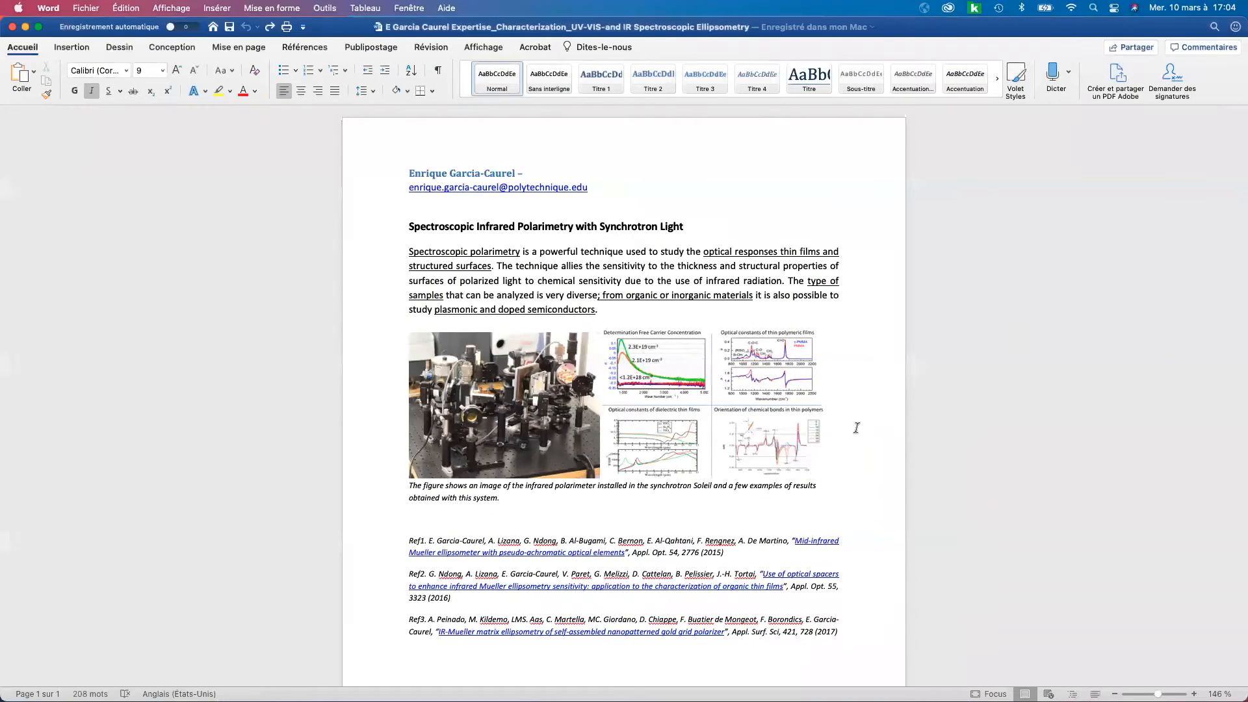
# Switch to the Word document and copy the italic figure caption below the two images
pyautogui.tripleClick(484, 491)
pyautogui.press('super+c')
pyautogui.rightClick(456, 496)
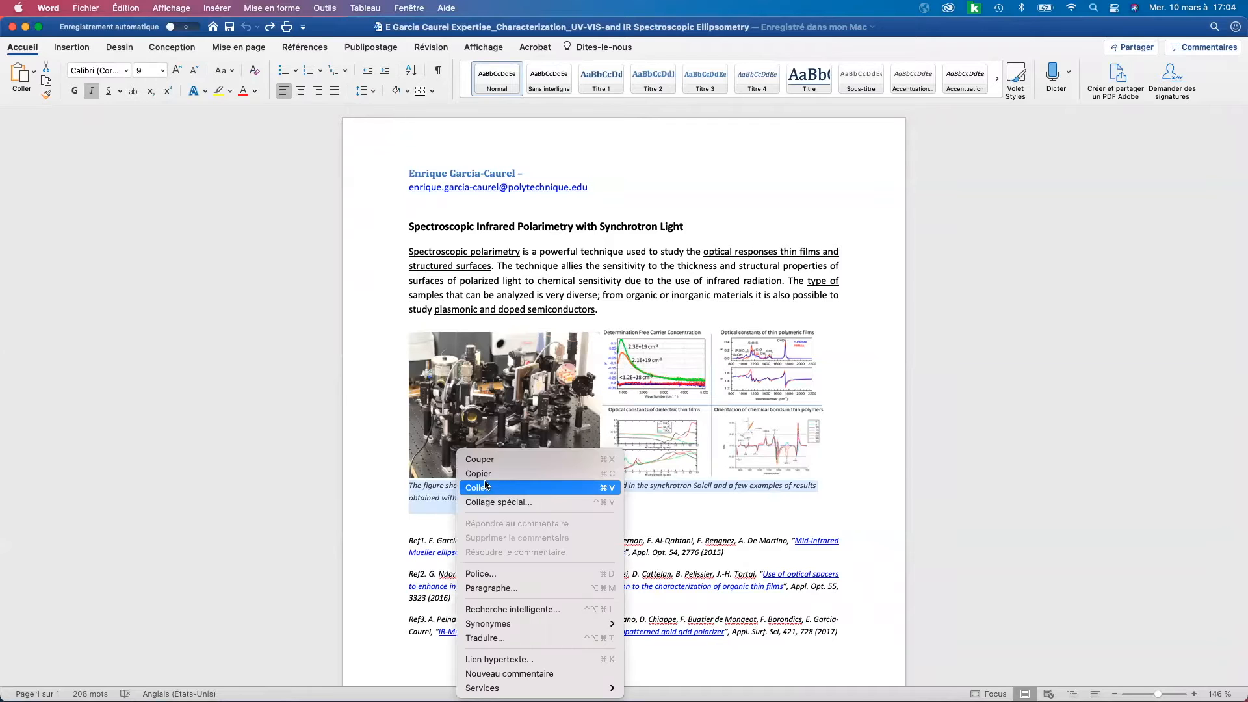
pyautogui.click(520, 474)
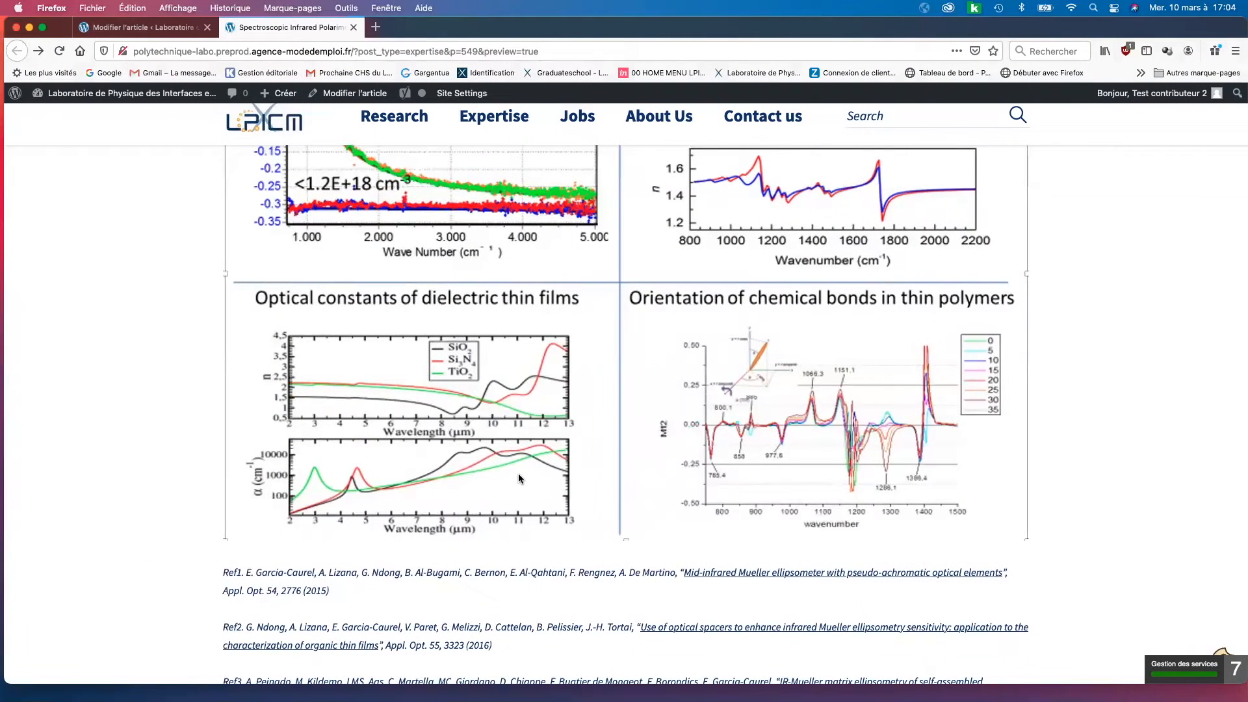
# Return to the article editor in Firefox and add an empty line between the four-graph image and the references
pyautogui.scroll(-1, 519, 479)
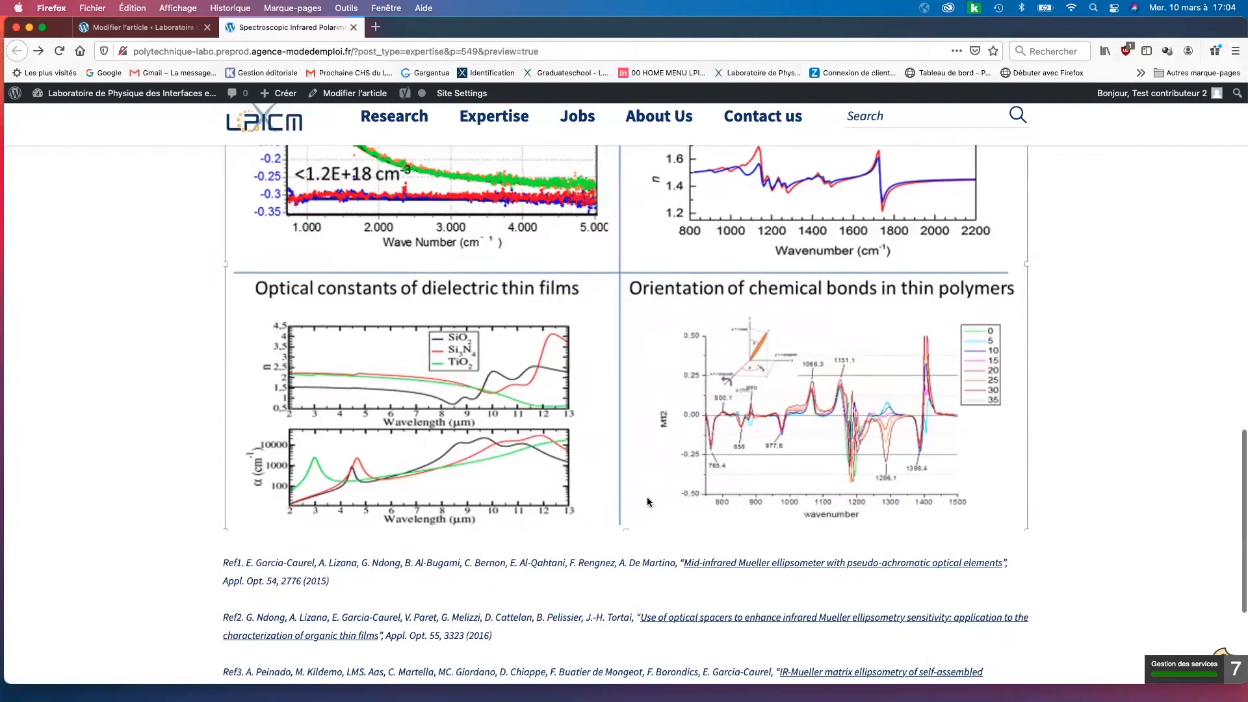
pyautogui.click(149, 28)
pyautogui.scroll(-5, 903, 478)
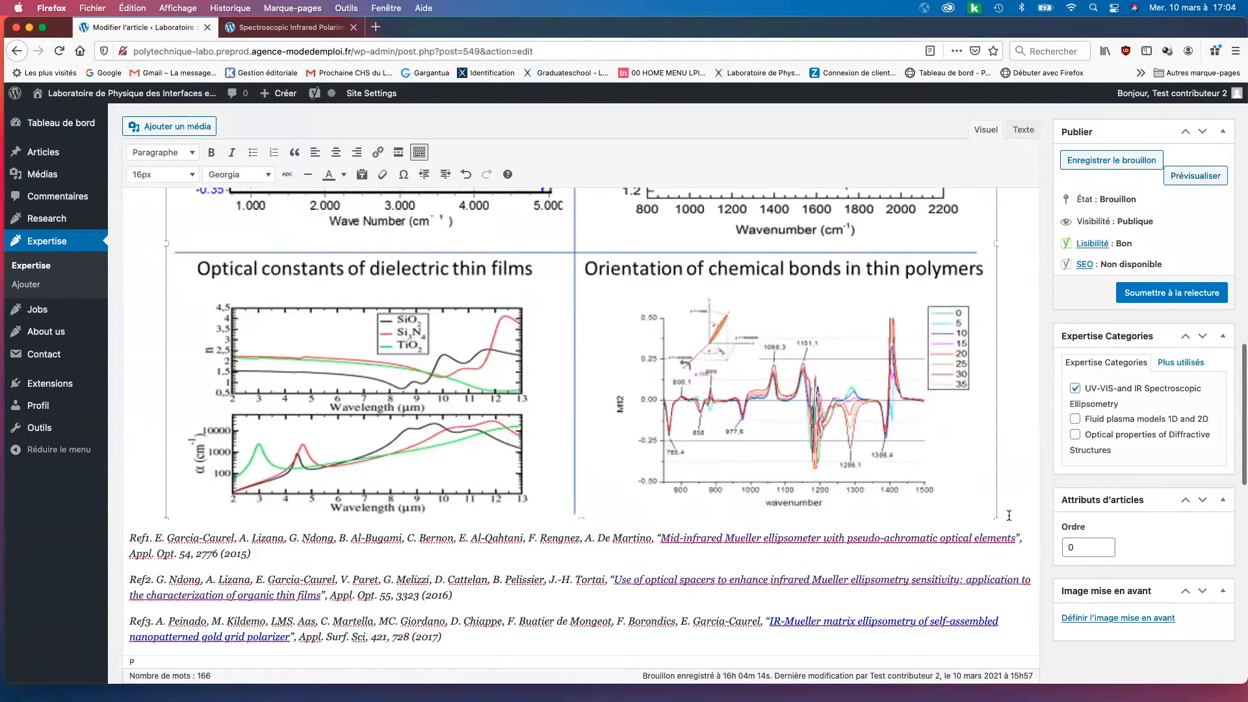
pyautogui.click(1009, 516)
pyautogui.press('Return')
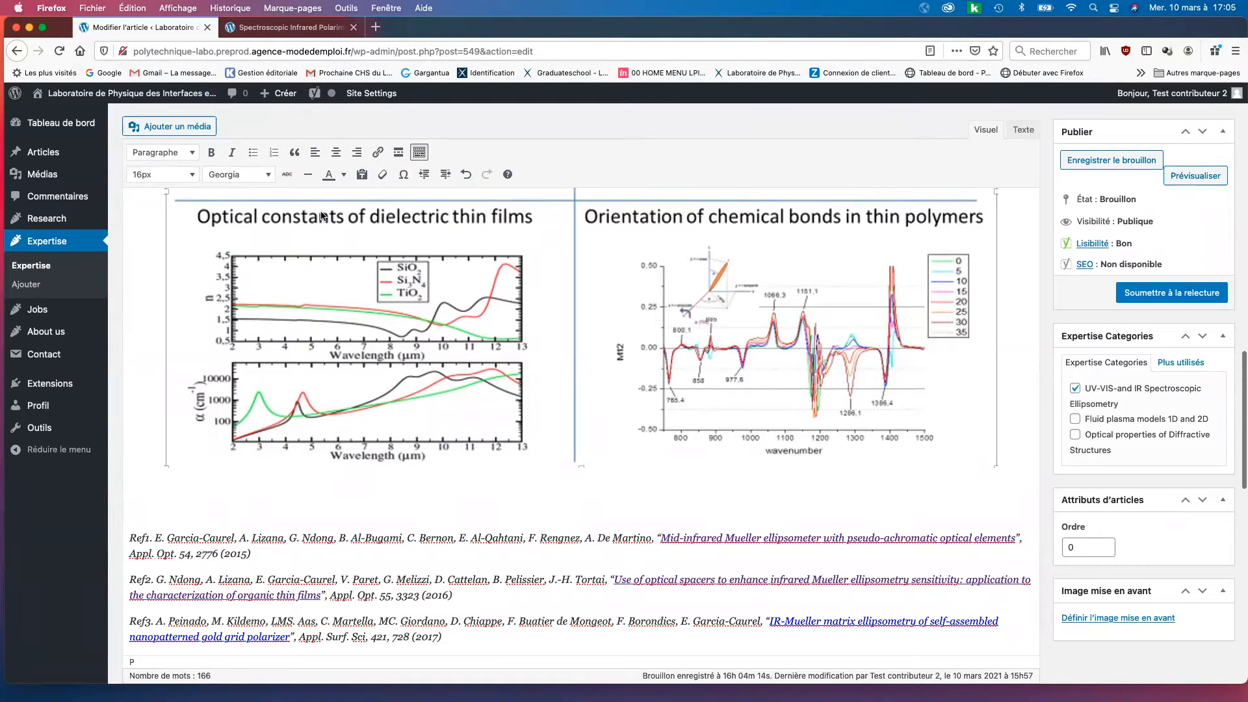
# Paste the copied figure caption on the empty line below the four-graph image and center it
pyautogui.click(334, 154)
pyautogui.rightClick(582, 485)
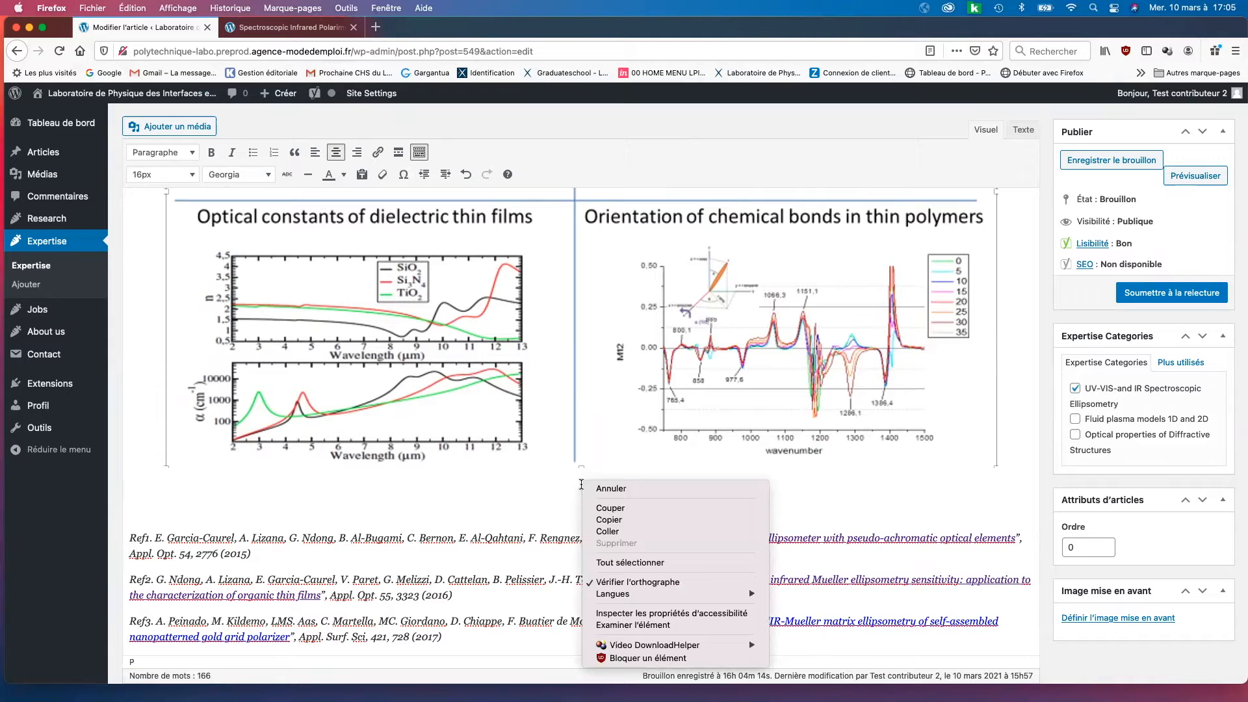
pyautogui.click(630, 532)
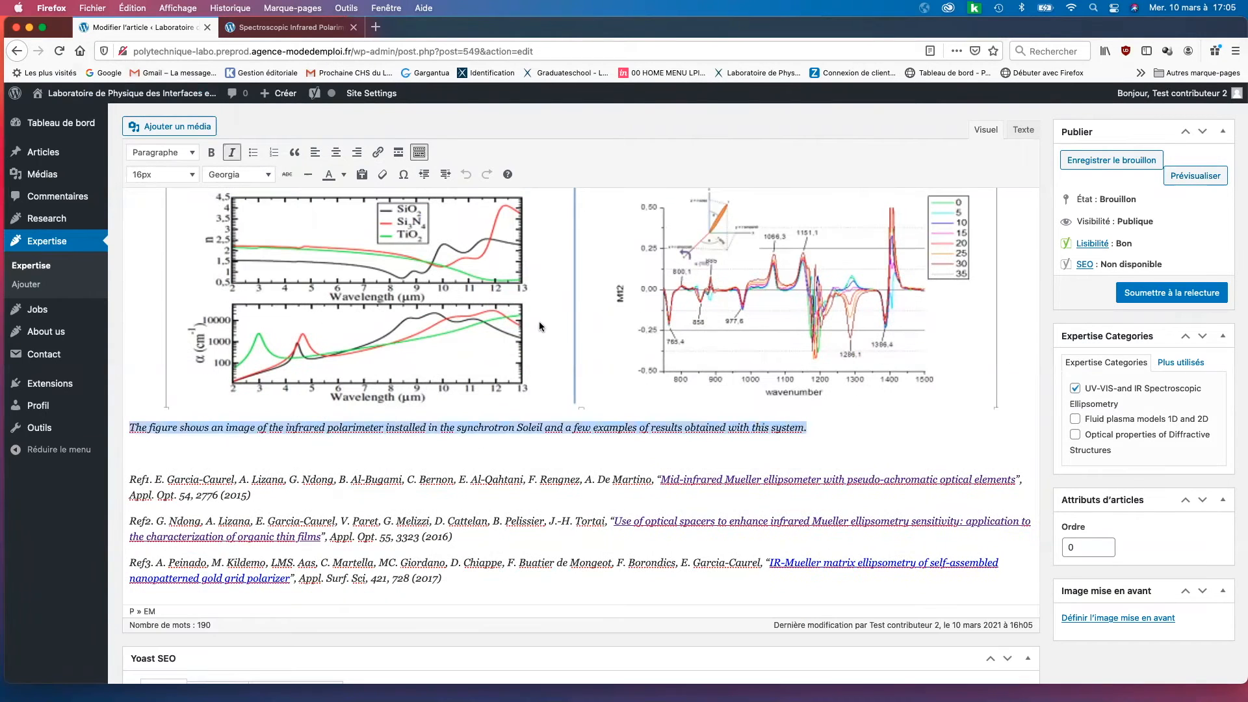
pyautogui.click(336, 152)
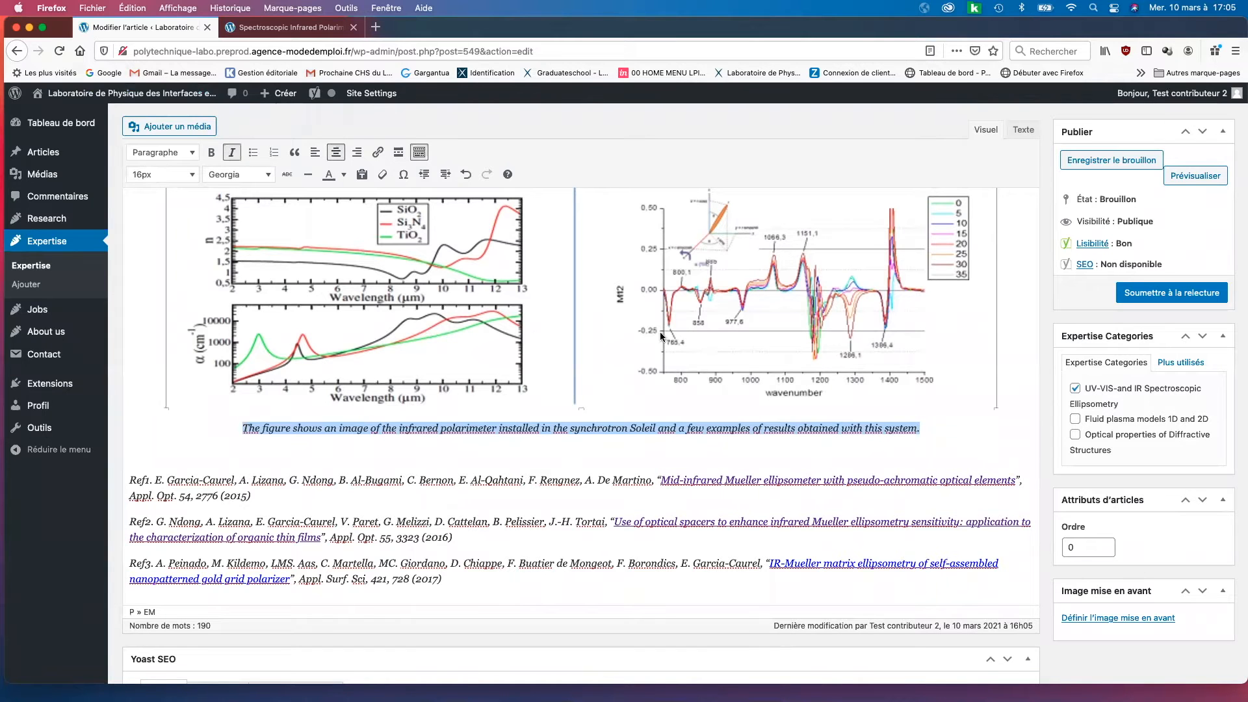
# Save the article draft and preview it to check the centered caption, the two images and the references
pyautogui.scroll(1, 1148, 303)
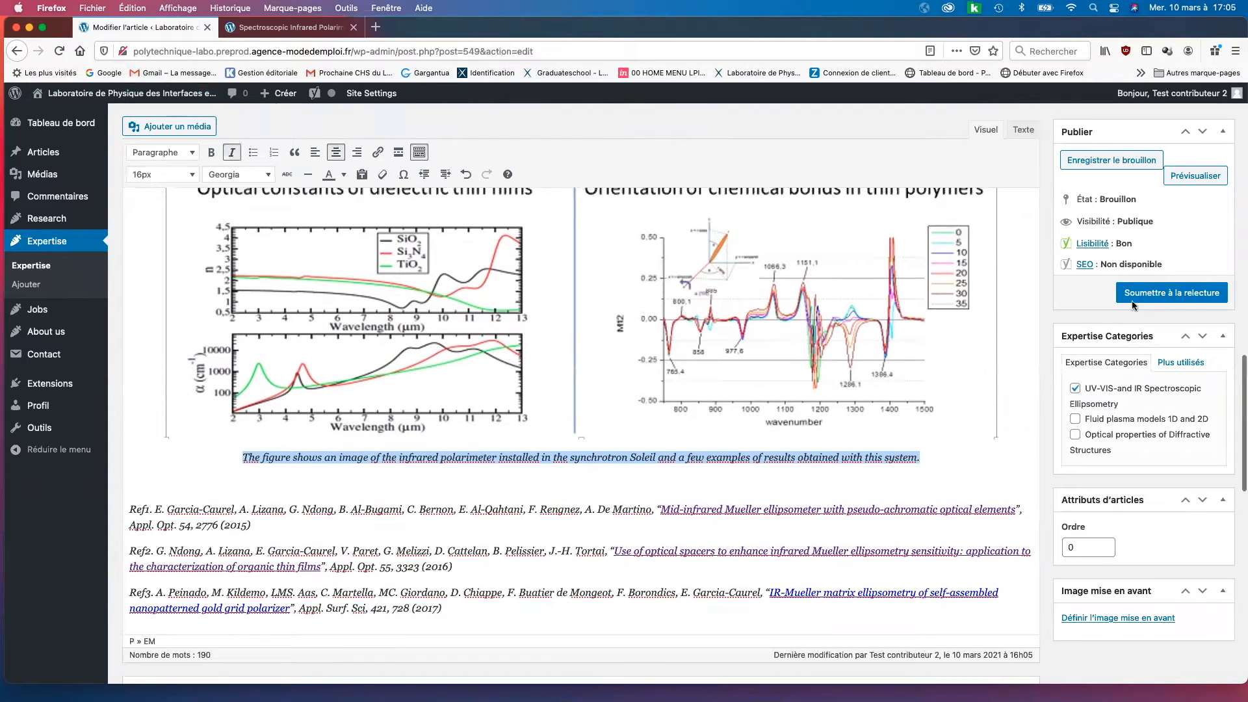
pyautogui.click(1123, 162)
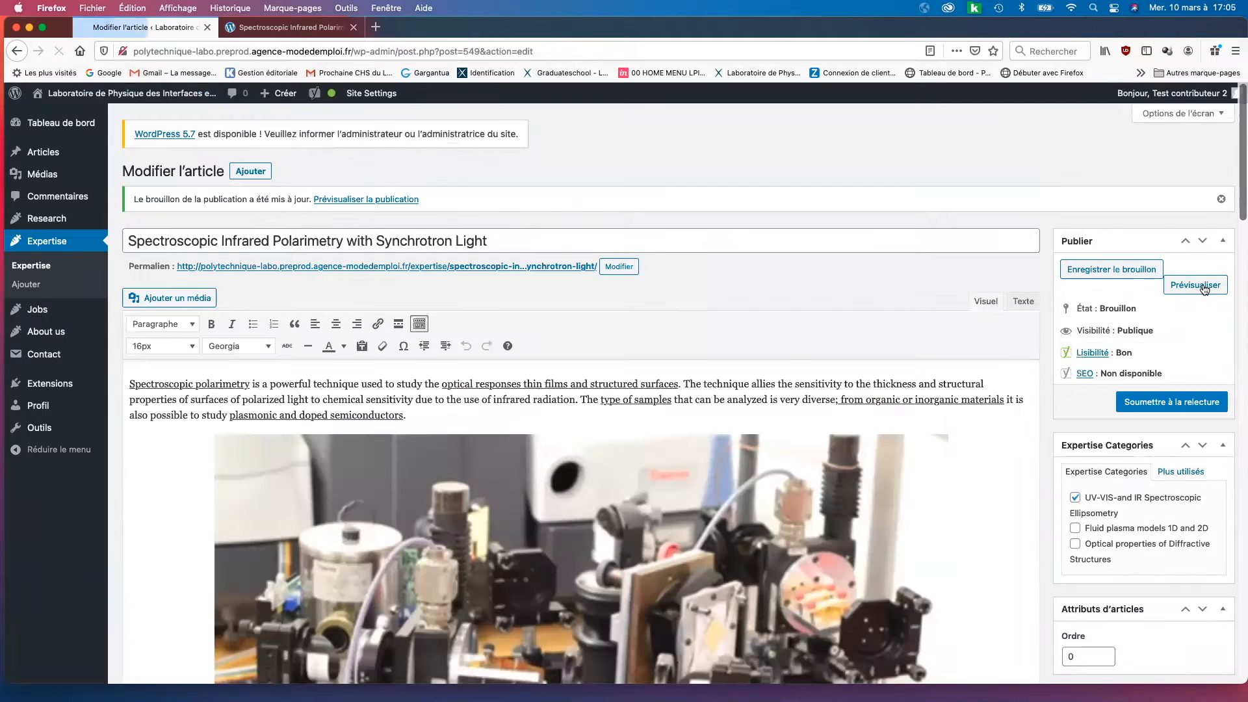
pyautogui.click(1202, 290)
pyautogui.scroll(-15, 865, 294)
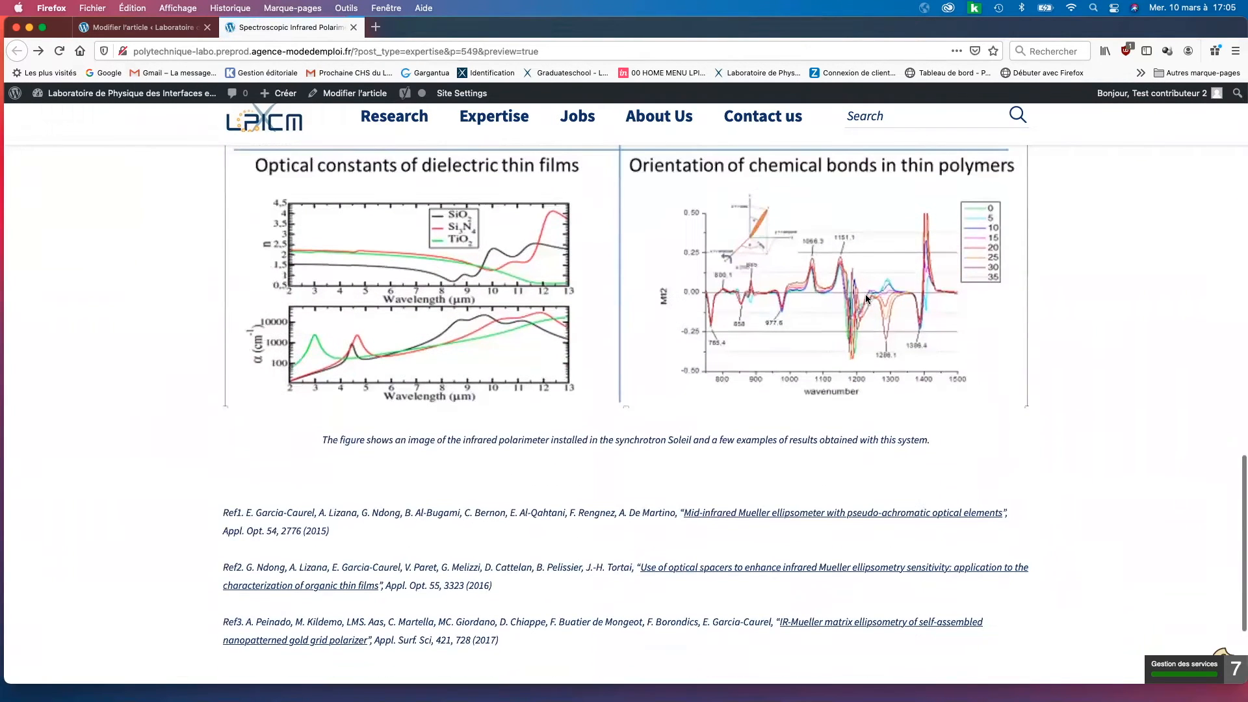
pyautogui.scroll(5, 865, 294)
pyautogui.scroll(6, 865, 298)
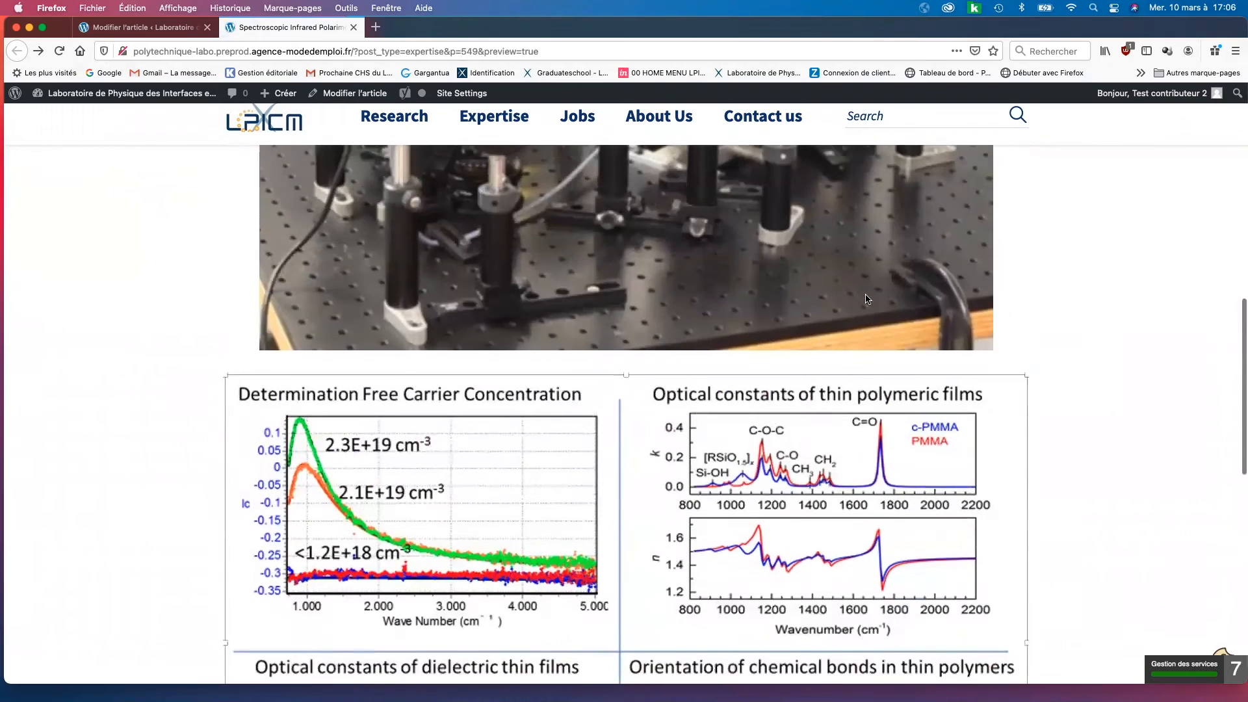
pyautogui.scroll(7, 866, 299)
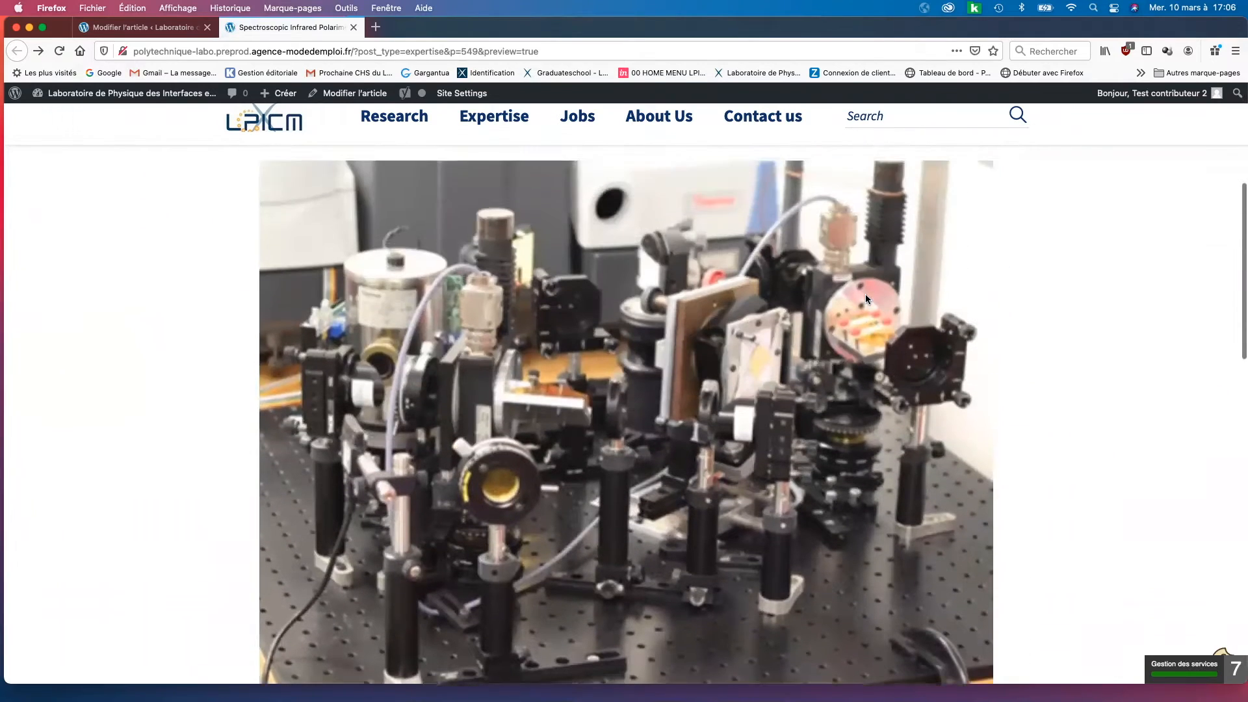
pyautogui.scroll(-6, 866, 299)
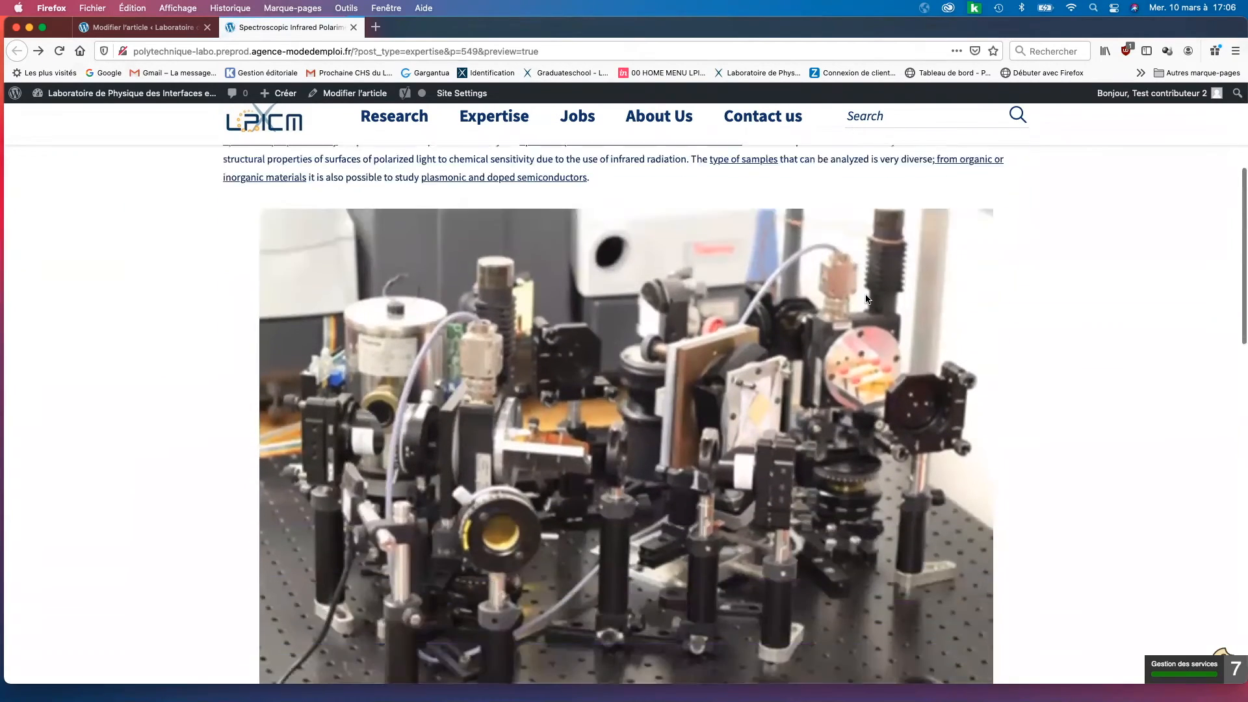
pyautogui.scroll(8, 978, 240)
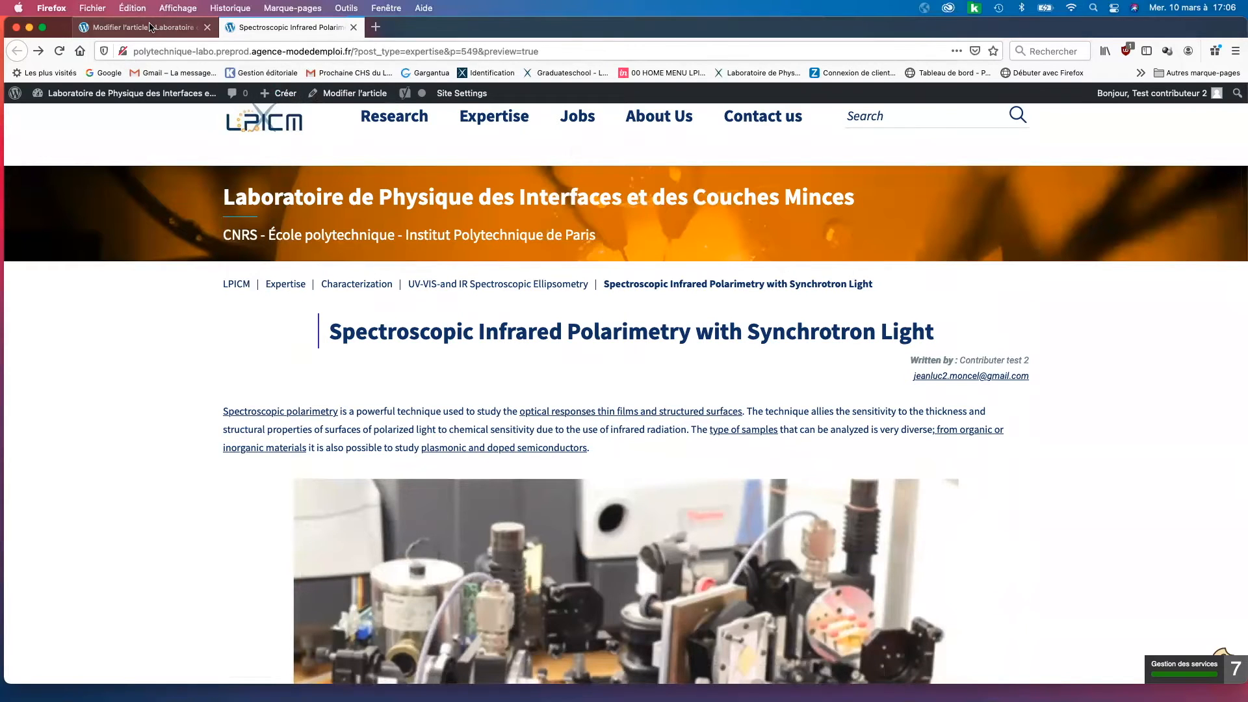
# Return to the article editor and submit the article for review
pyautogui.click(148, 26)
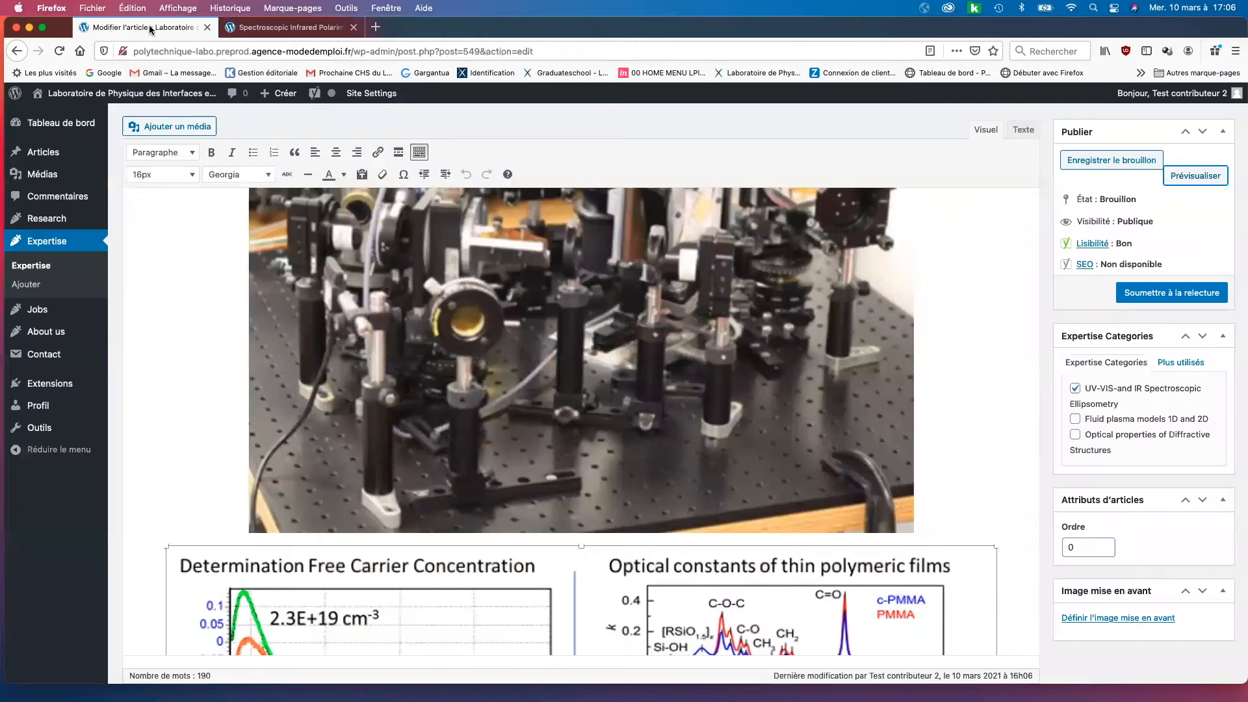
pyautogui.click(1145, 298)
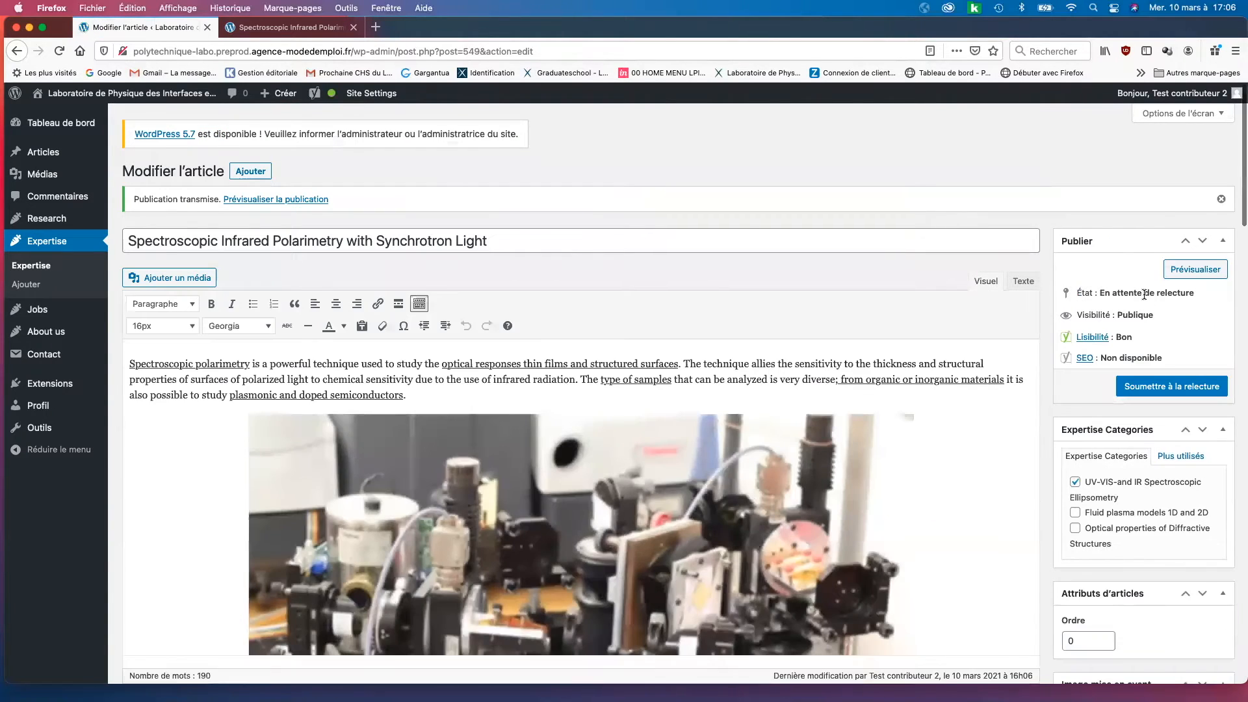
# Examine the submitted article's publication status, text, images, caption and references in the editor
pyautogui.scroll(-10, 860, 395)
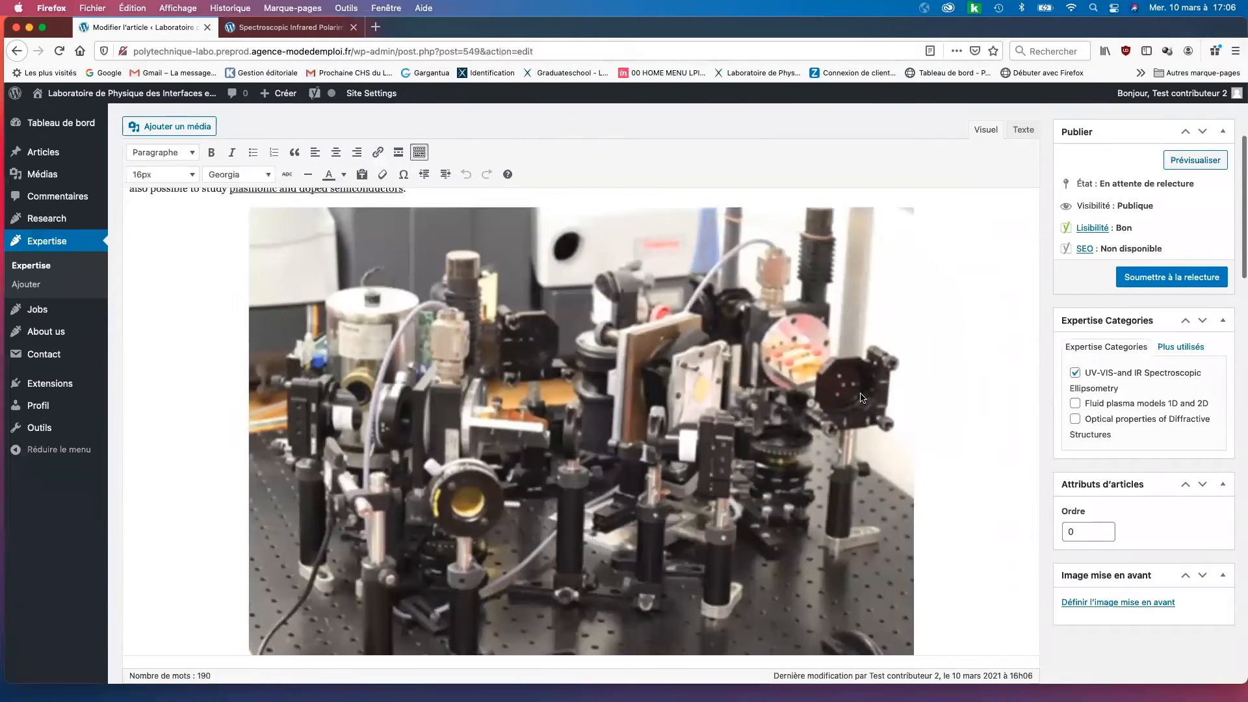
pyautogui.scroll(-5, 860, 394)
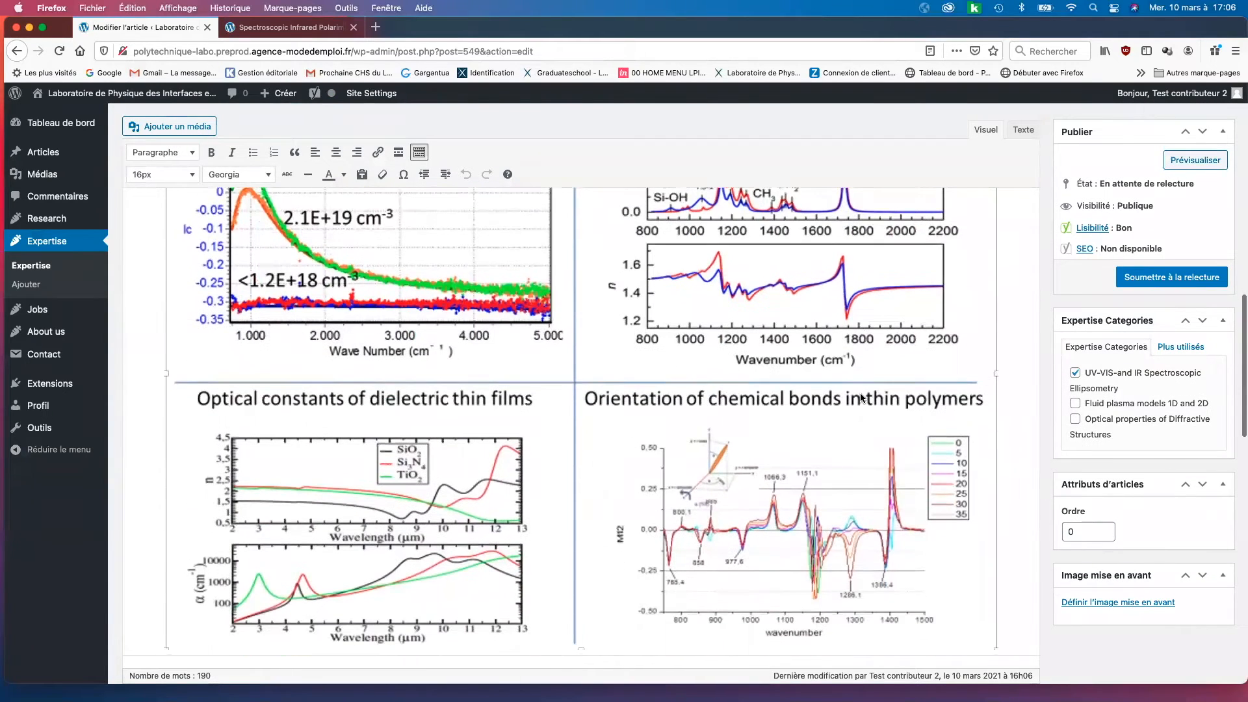
pyautogui.scroll(-10, 860, 397)
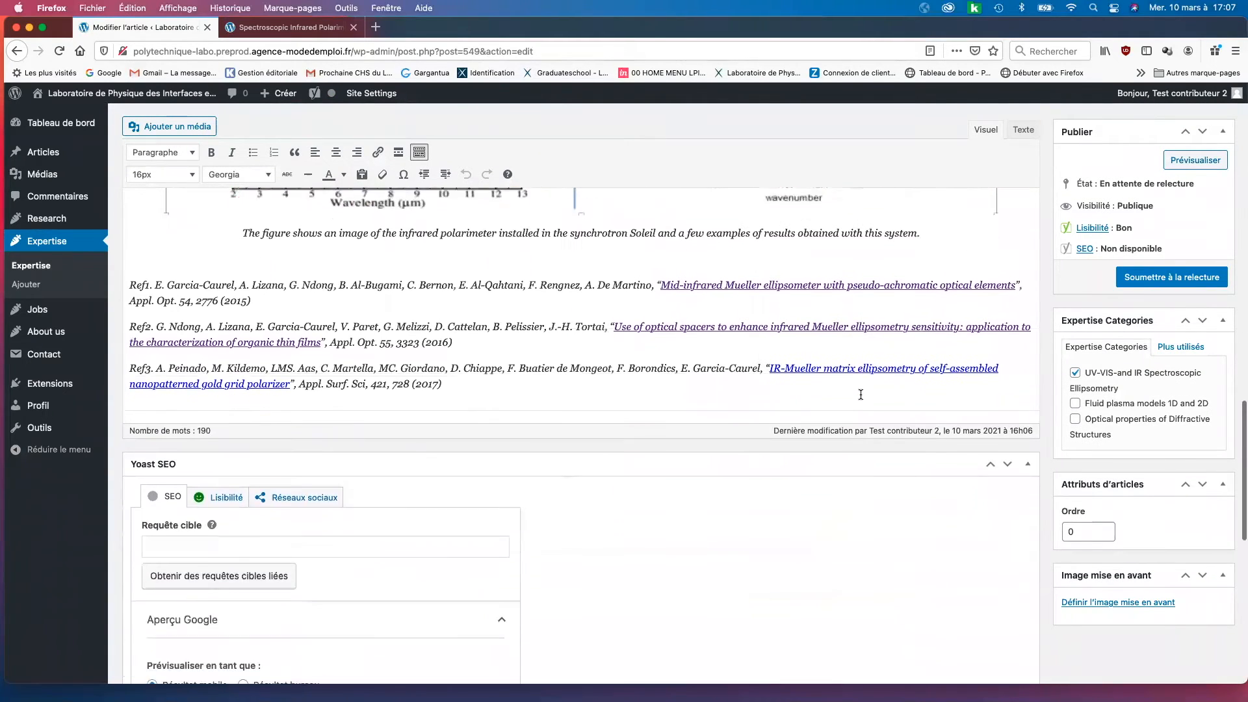
pyautogui.scroll(10, 861, 395)
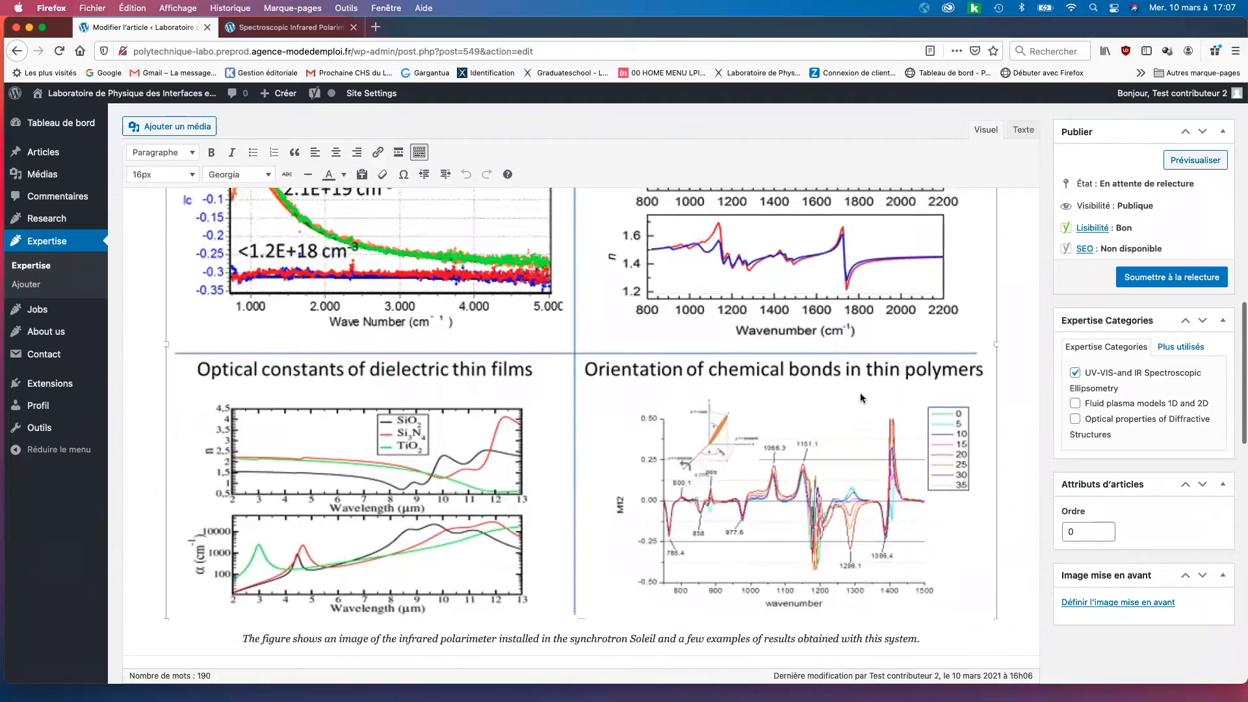
pyautogui.scroll(10, 861, 394)
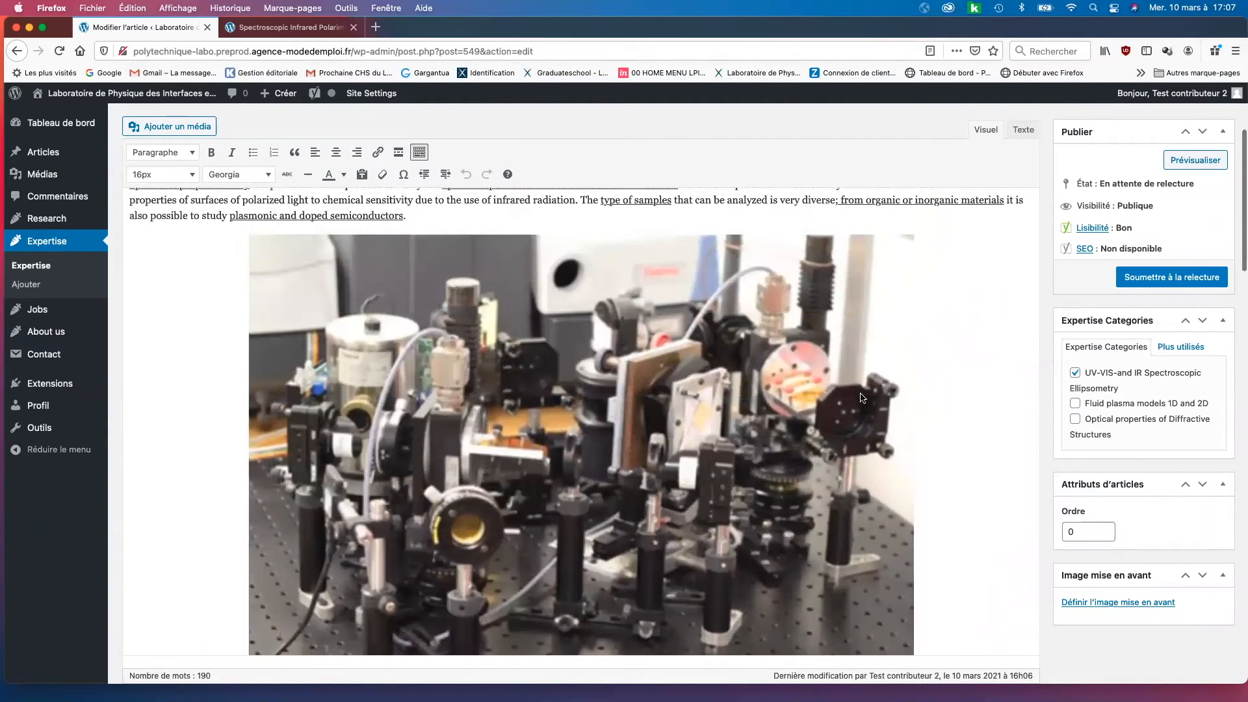
pyautogui.scroll(2, 861, 394)
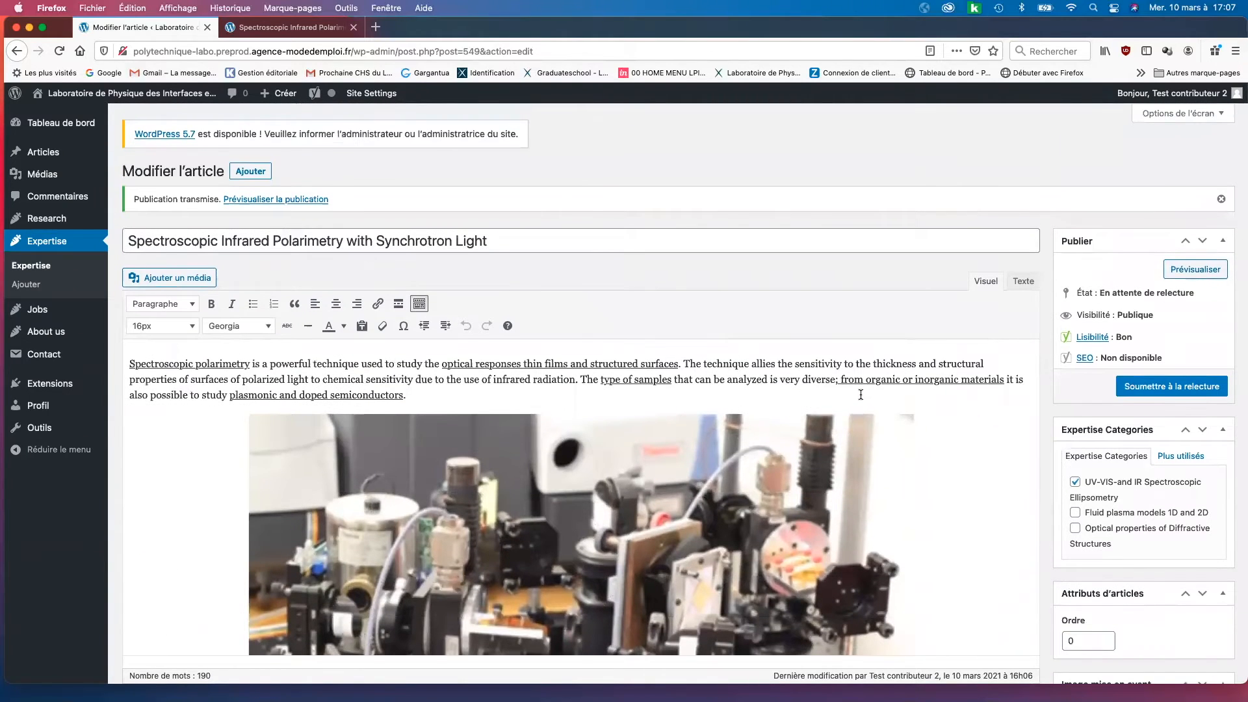
pyautogui.scroll(-8, 860, 395)
pyautogui.scroll(-6, 860, 393)
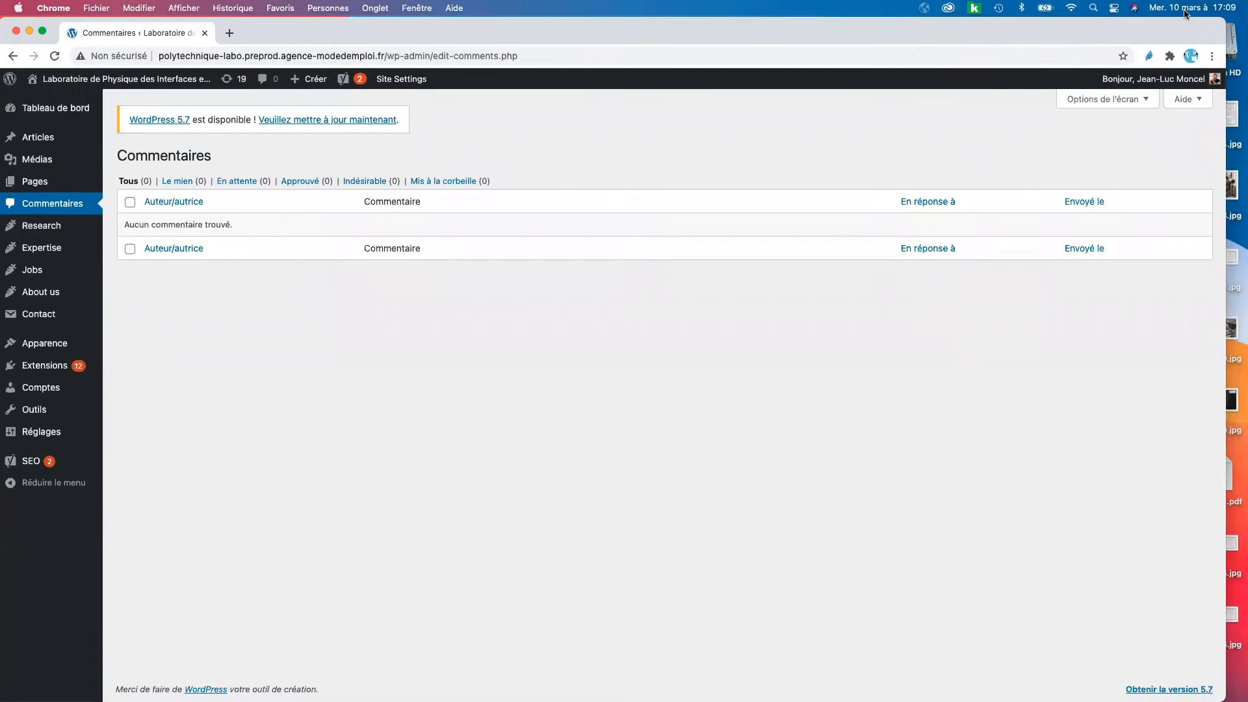
# In the administrator's Chrome session, open the pending Expertise article "Spectroscopic Infrared Polarimetry with Synchrotron Light" and take over its editing
pyautogui.moveTo(1223, 20); pyautogui.dragTo(1235, 17)
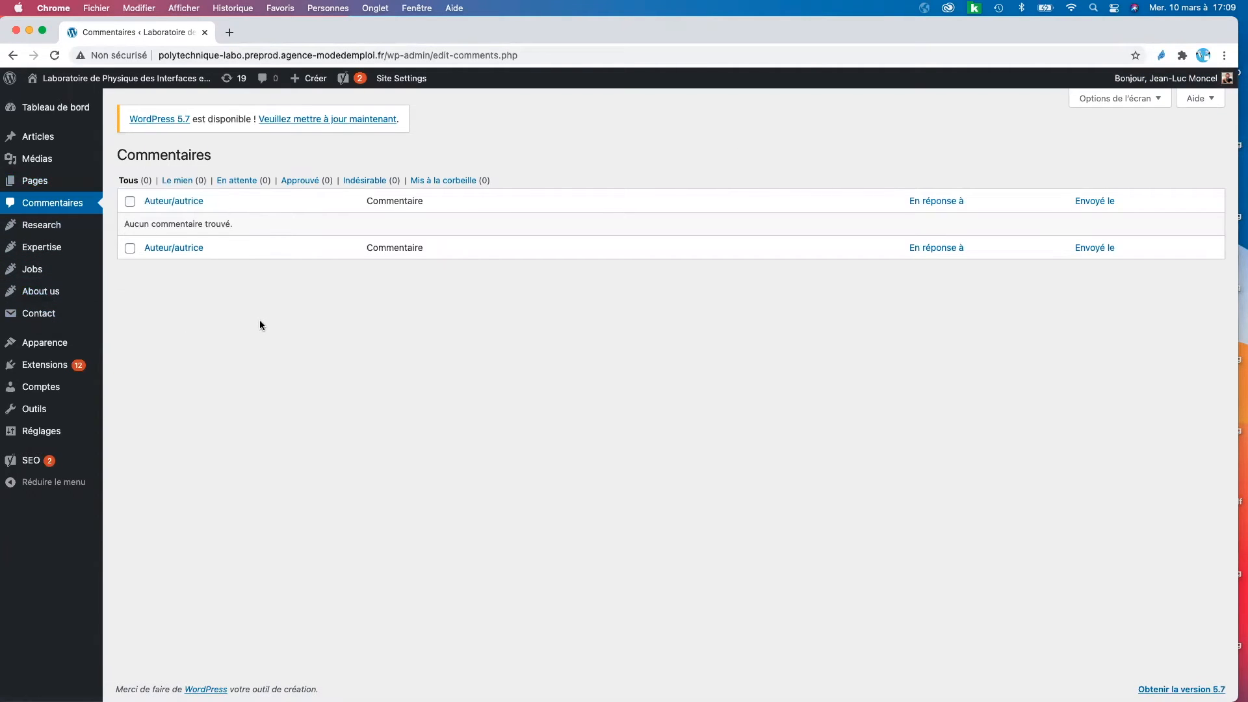
pyautogui.moveTo(43, 252)
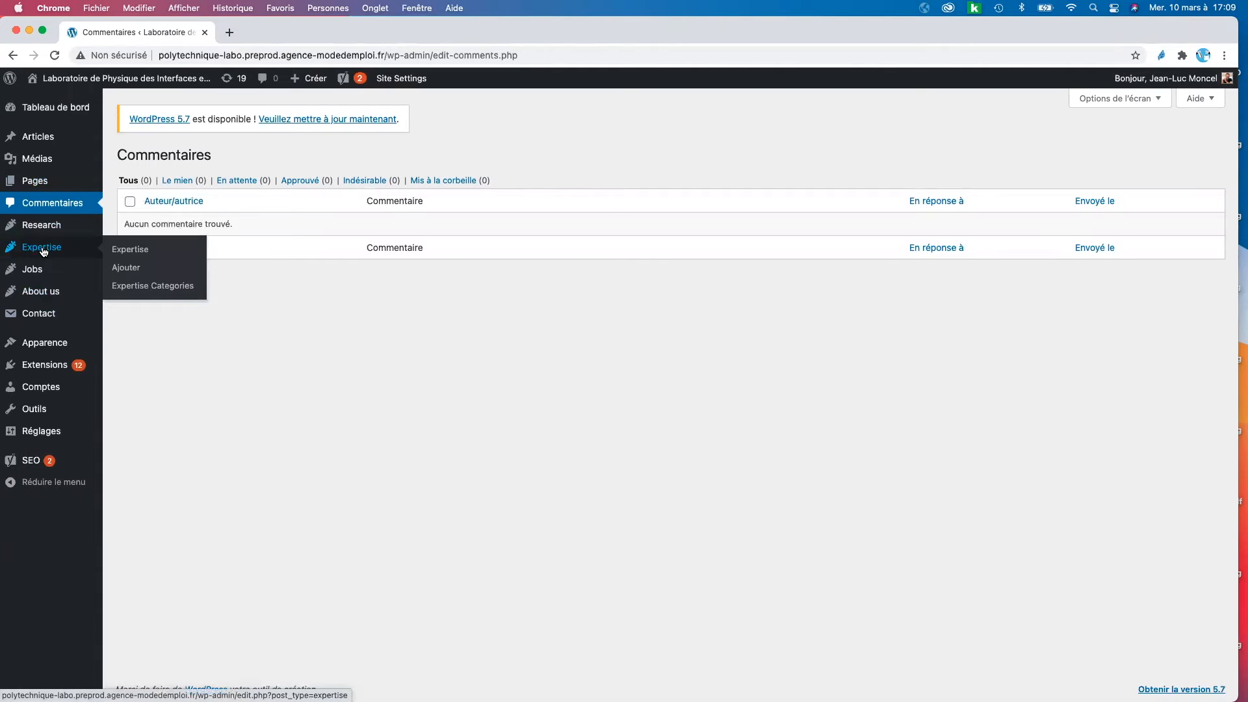
pyautogui.click(43, 252)
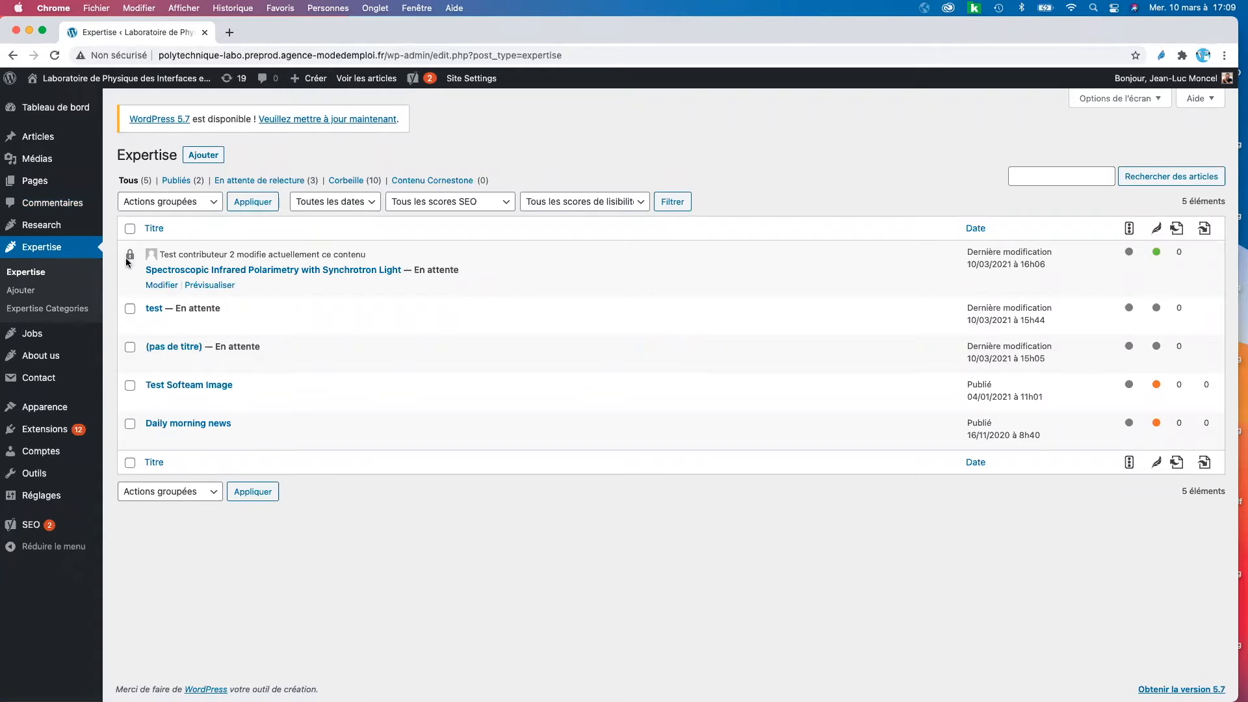
pyautogui.click(181, 272)
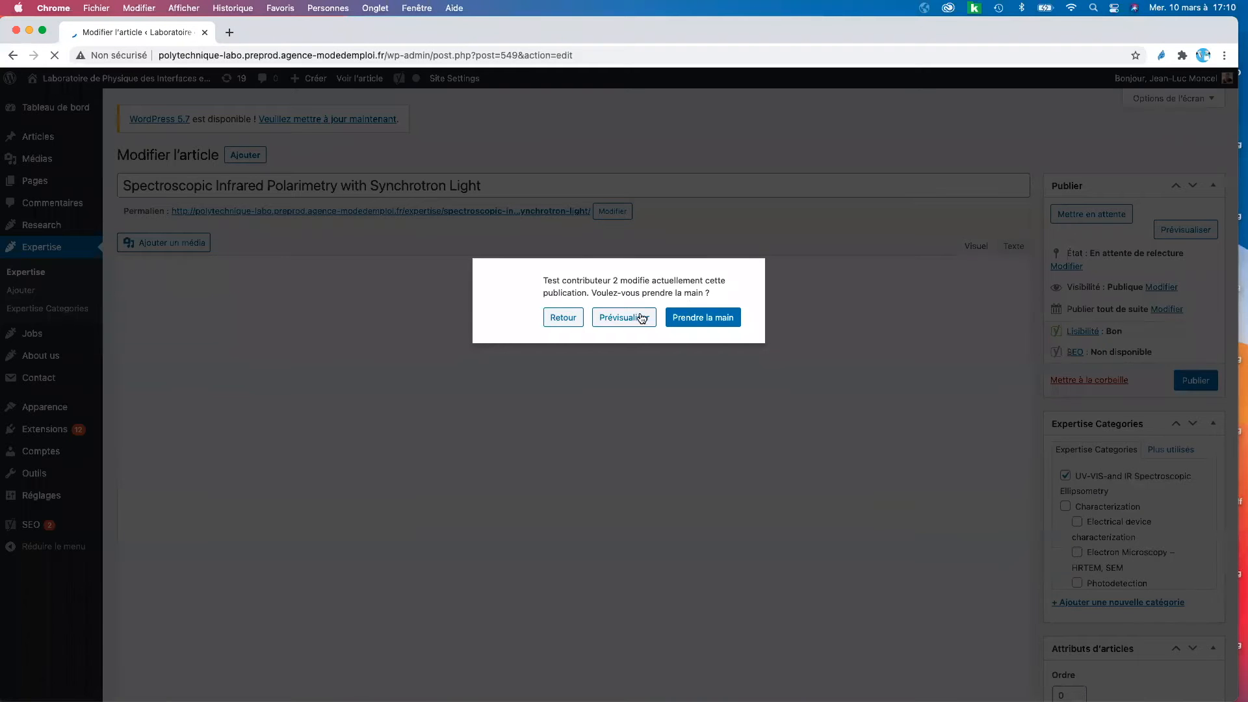
pyautogui.click(695, 318)
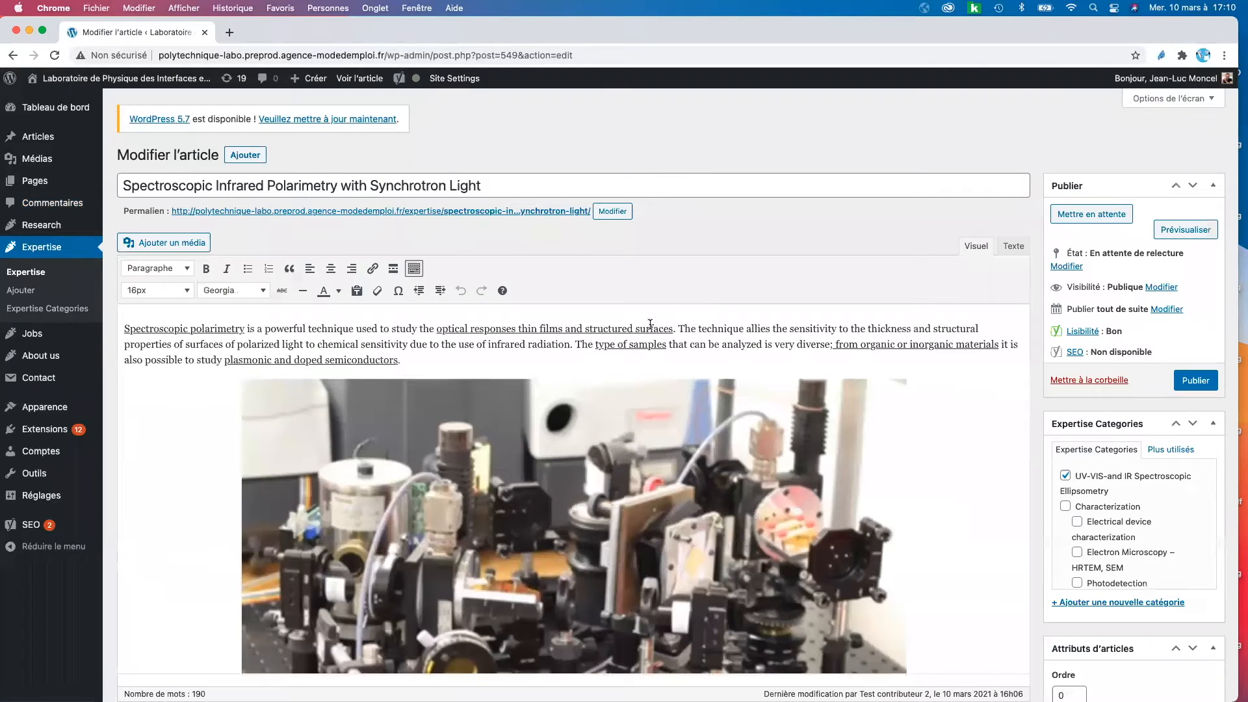
# Review the article's content as administrator, then preview it and examine its text, images and caption
pyautogui.scroll(-8, 650, 323)
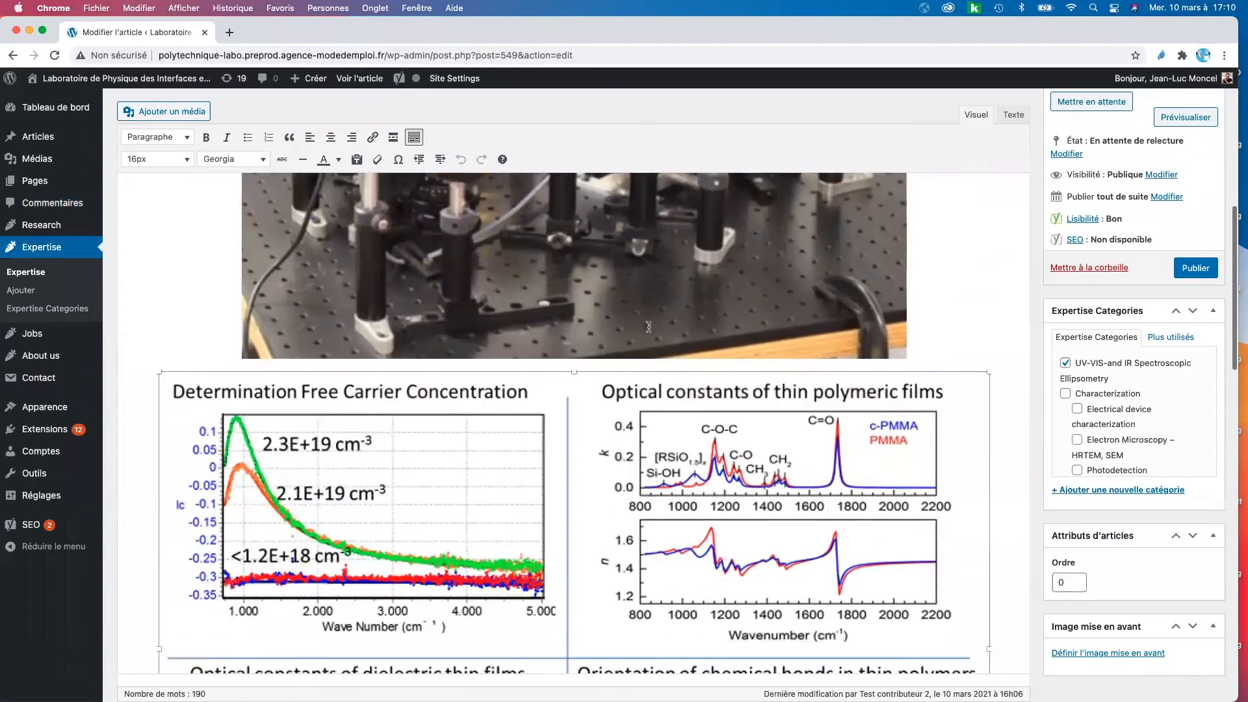
pyautogui.scroll(-5, 649, 326)
pyautogui.click(1185, 117)
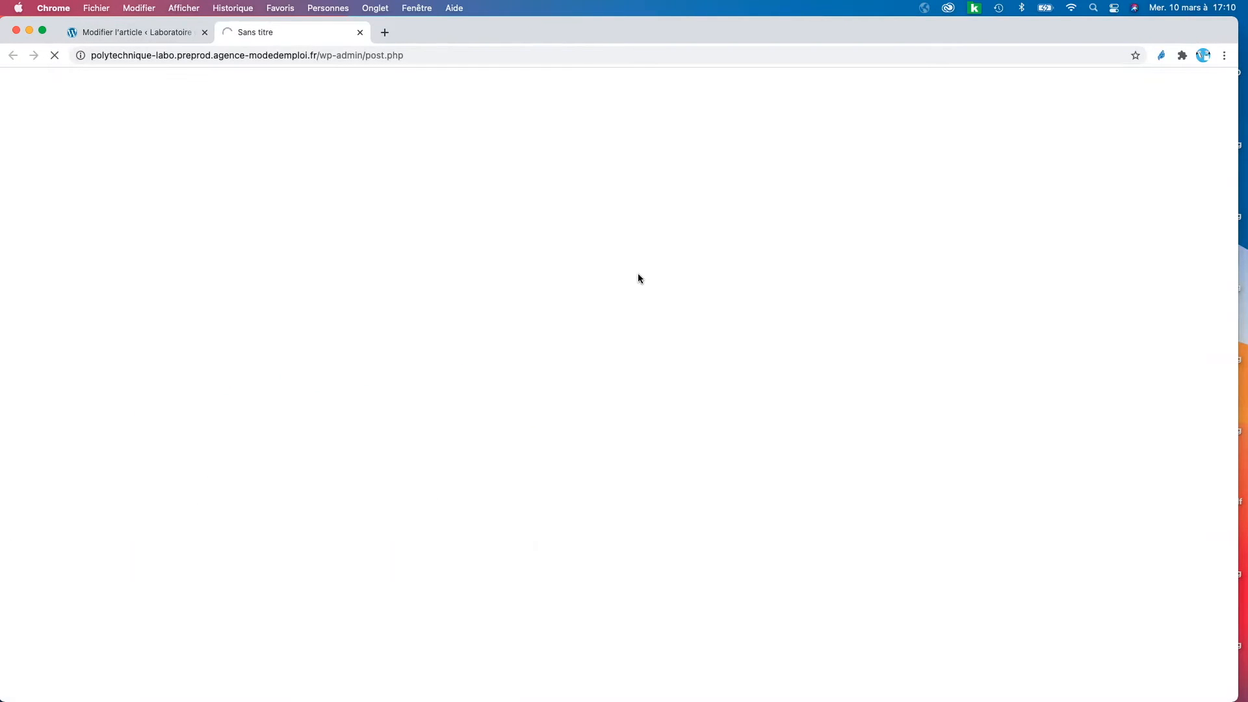
pyautogui.scroll(-6, 638, 276)
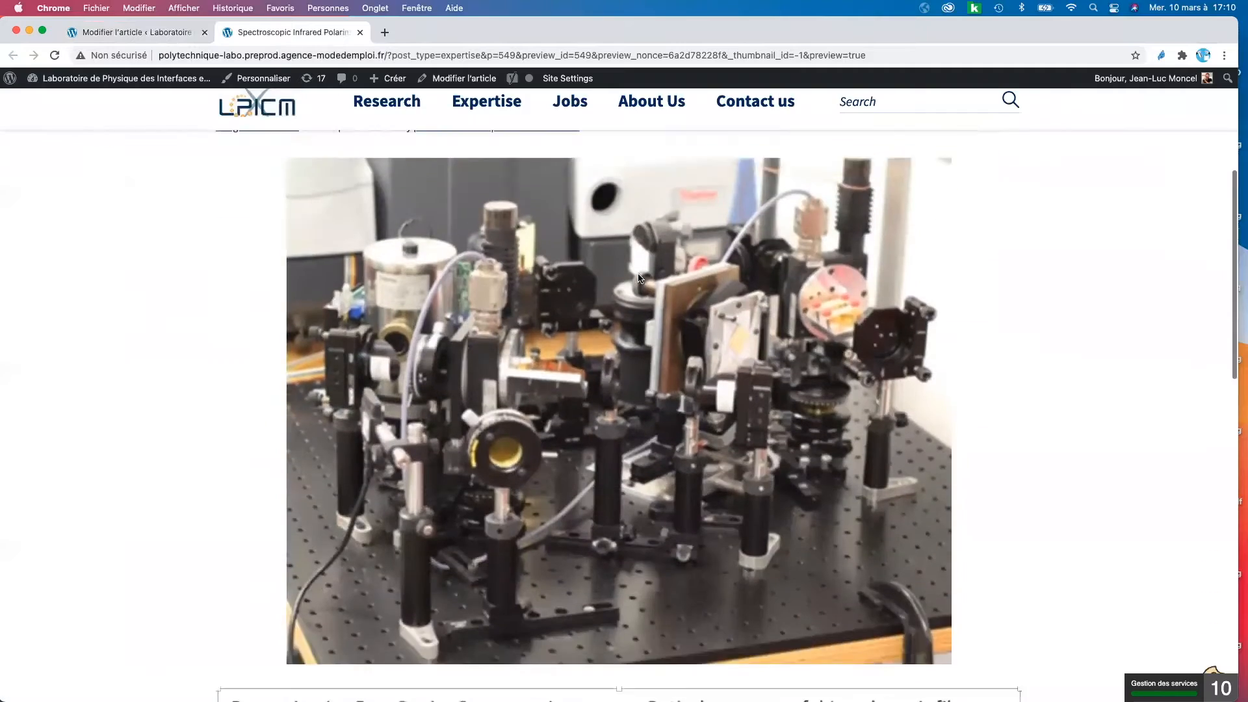
pyautogui.scroll(-10, 638, 278)
pyautogui.scroll(5, 638, 278)
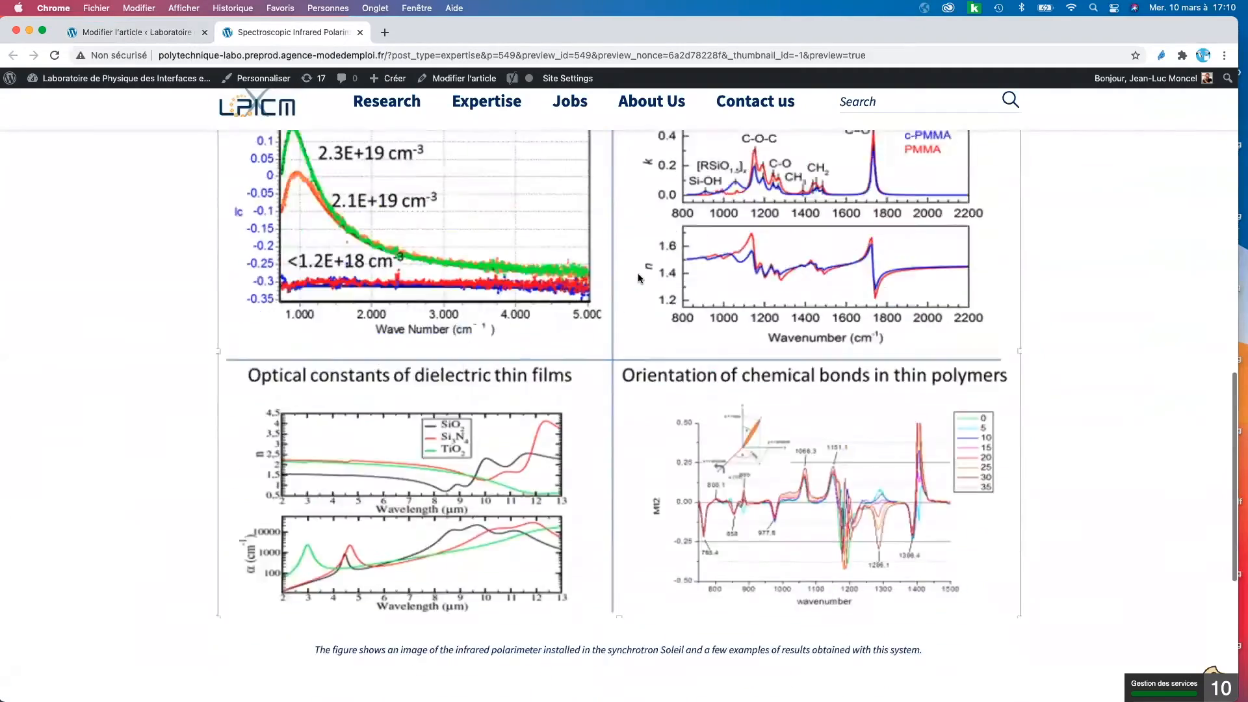
pyautogui.scroll(8, 638, 273)
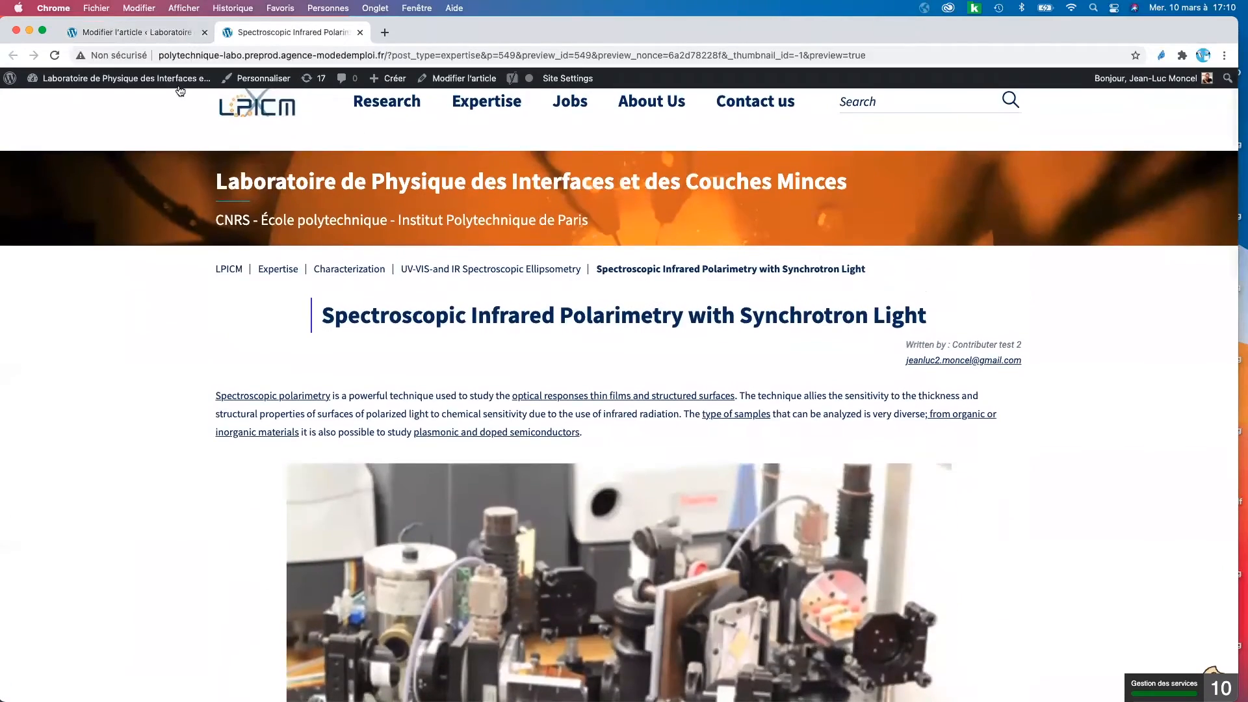
# Return to the administrator's article editor and publish the article
pyautogui.click(137, 35)
pyautogui.scroll(10, 931, 368)
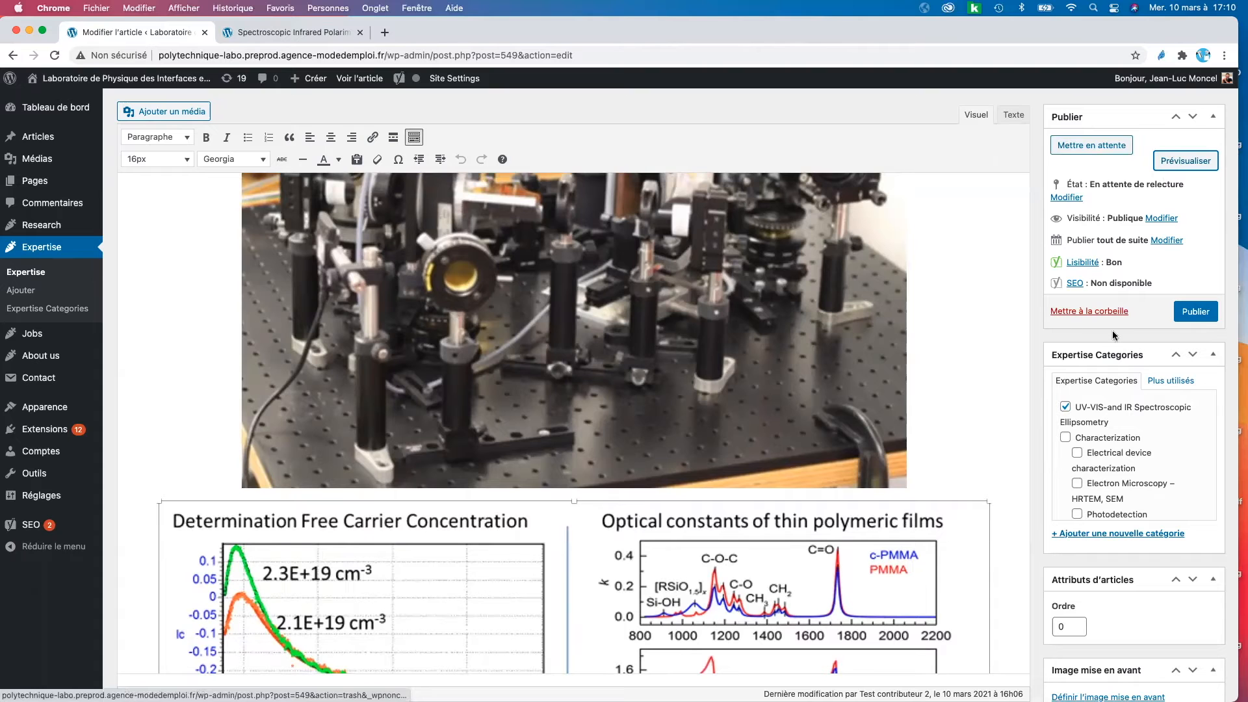
pyautogui.click(1198, 312)
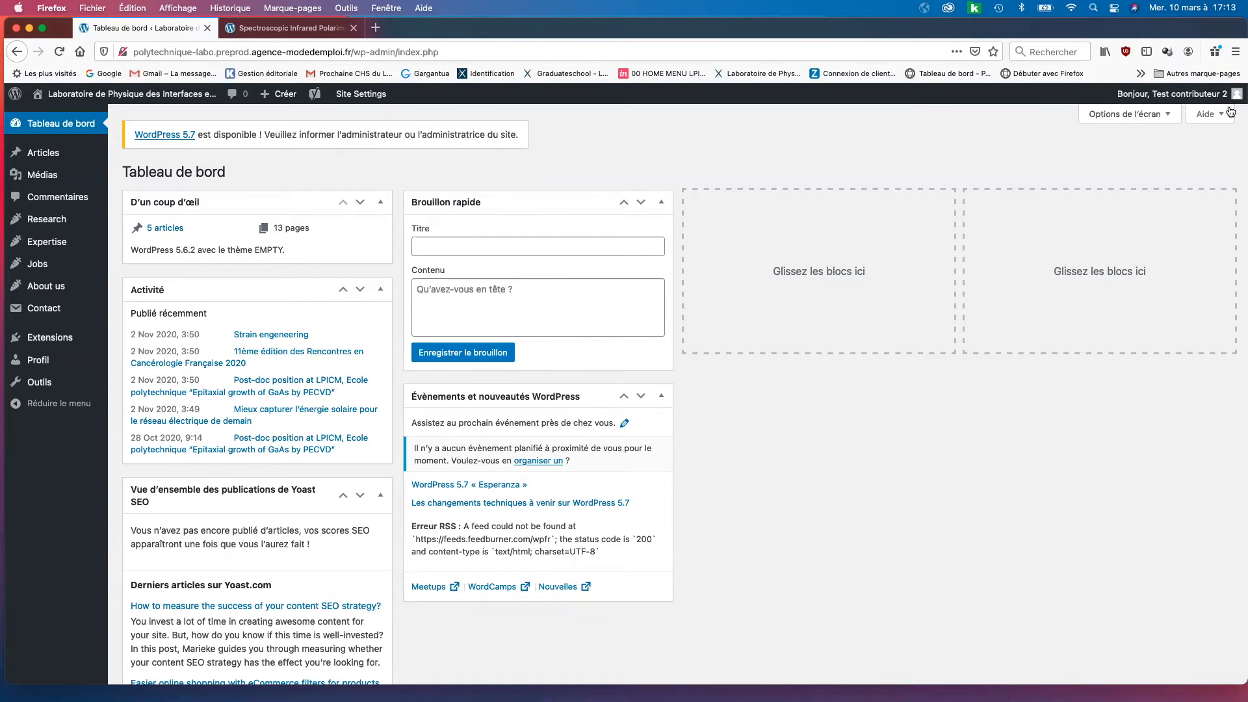
# Switch to the contributor's dashboard in Firefox and open the list of Expertise articles
pyautogui.moveTo(1179, 100)
pyautogui.click(40, 245)
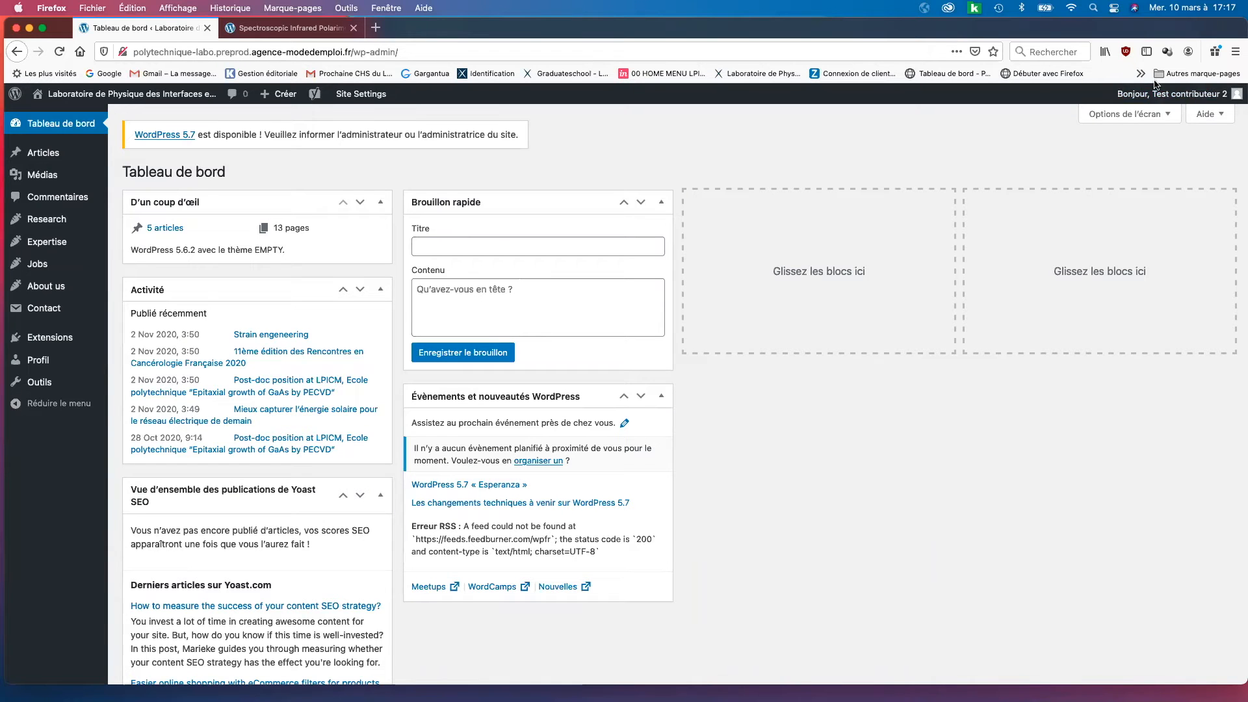
# Switch to the Word document on fluid modeling of capacitively coupled plasmas, close the two Finder windows covering it and view its text
pyautogui.moveTo(1159, 94)
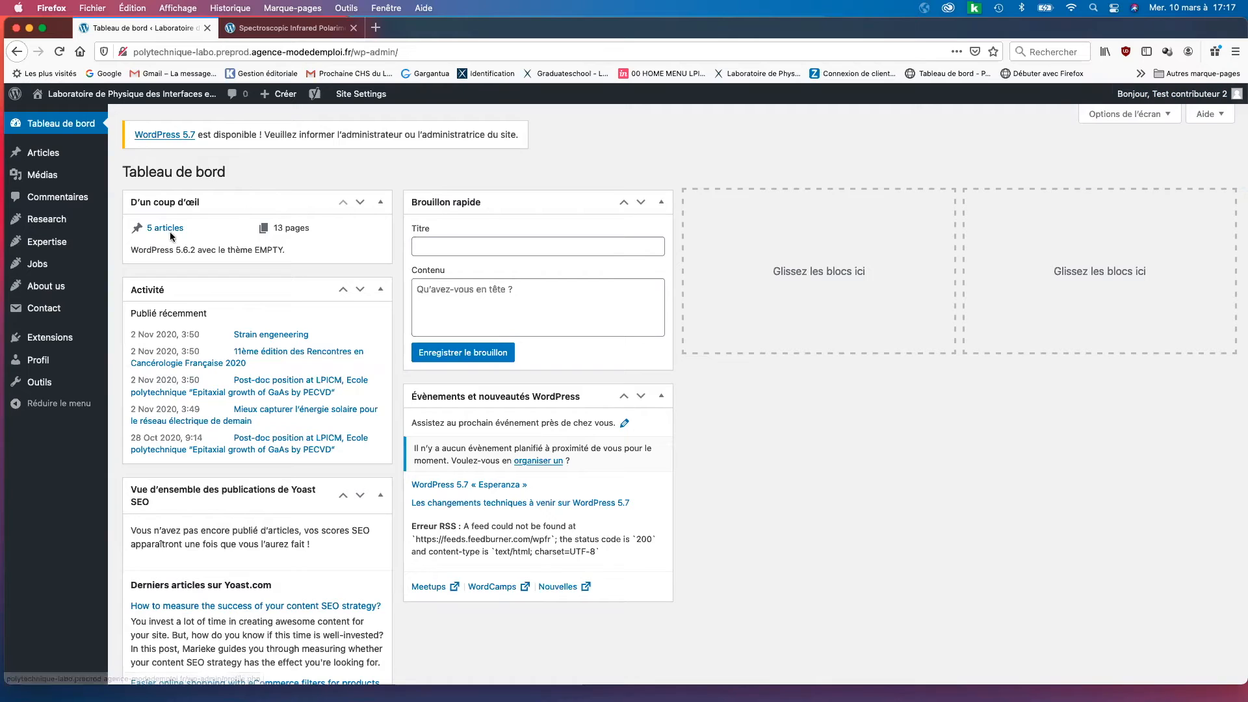
pyautogui.hotkey('ctrl', 'Left')
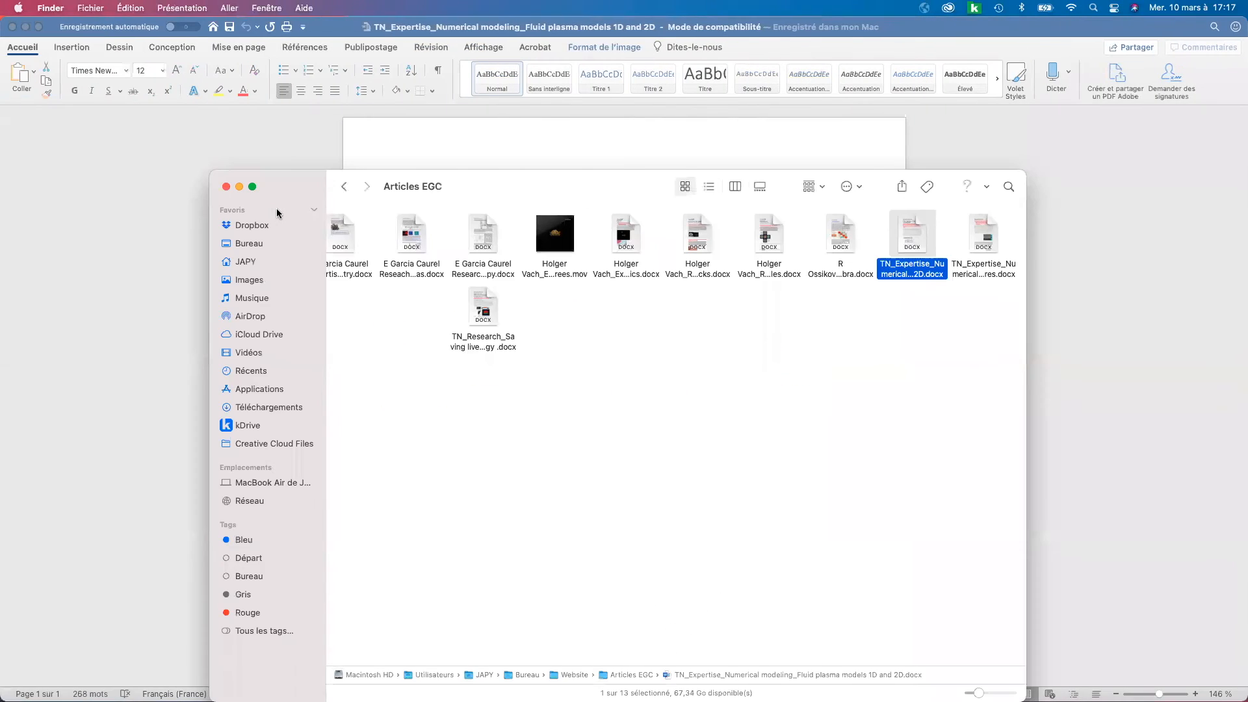
pyautogui.click(227, 187)
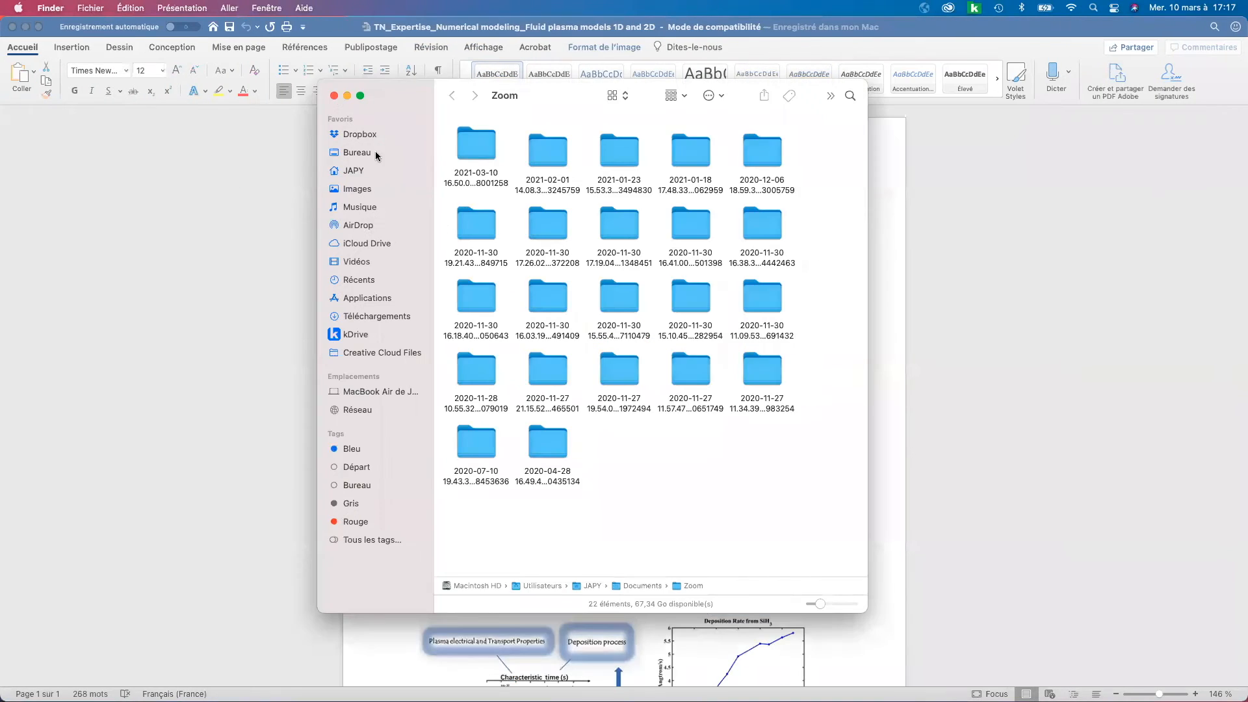
pyautogui.click(334, 95)
pyautogui.scroll(-1, 585, 244)
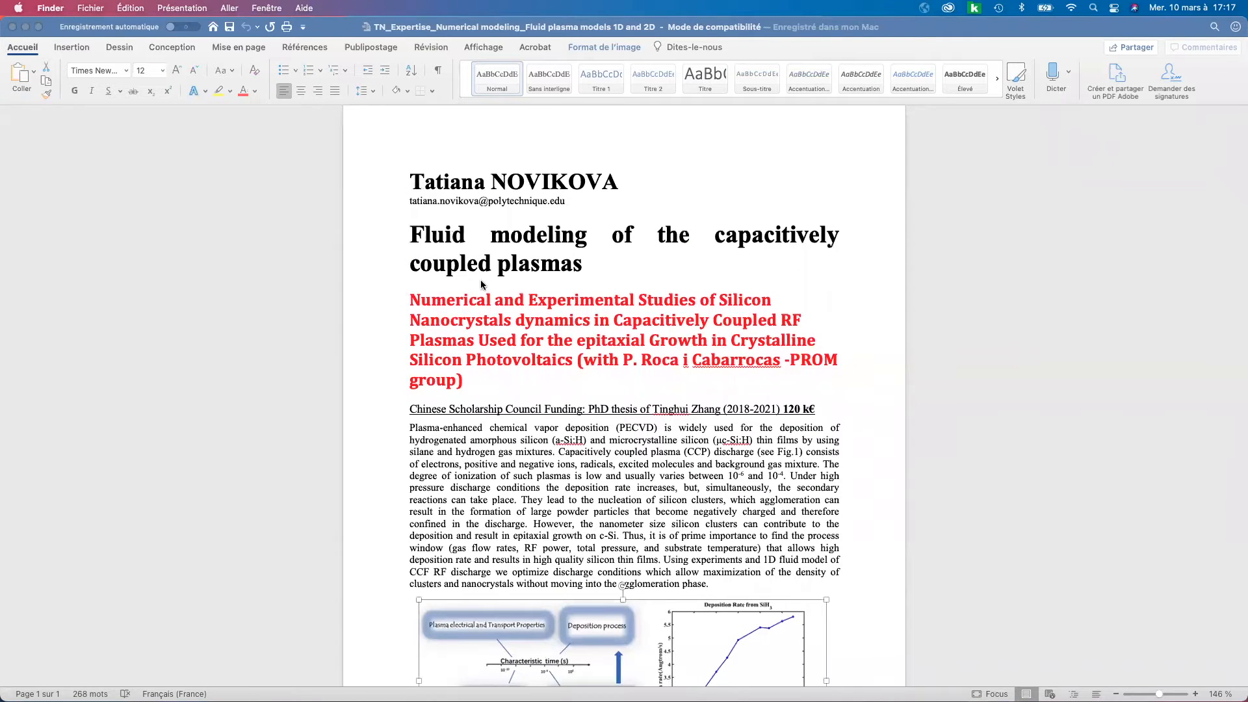
pyautogui.scroll(1, 482, 284)
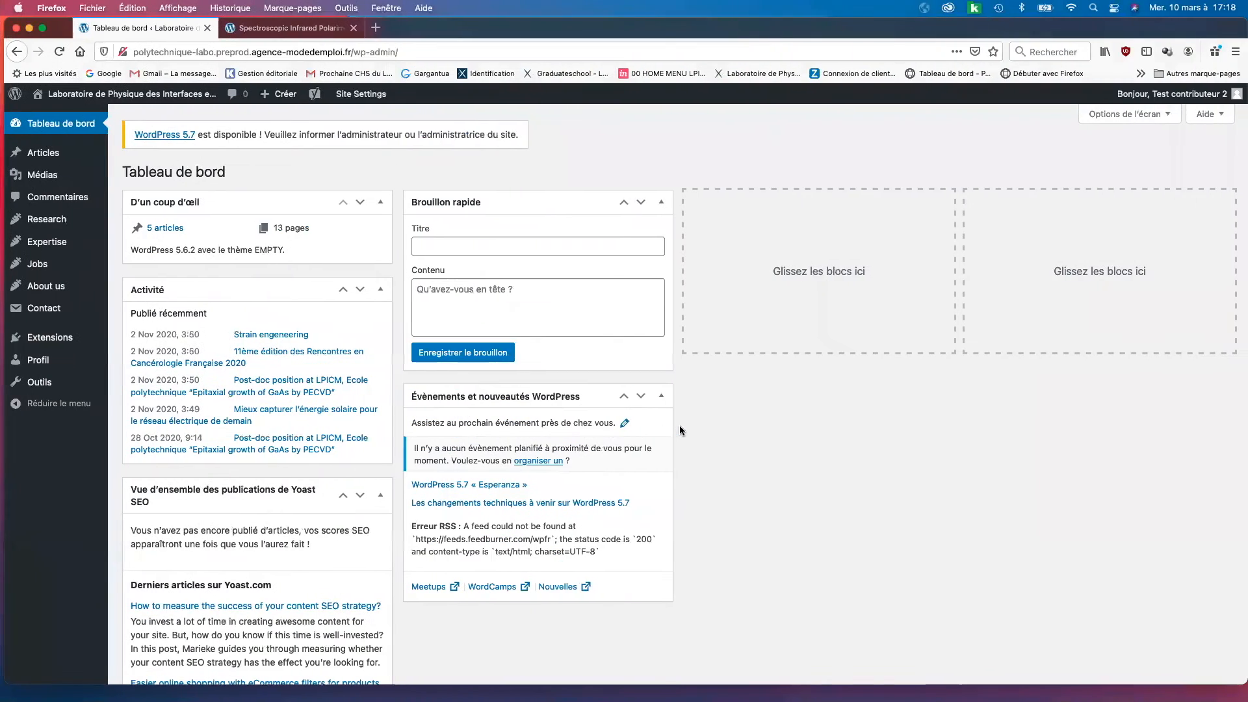
# Add a new Expertise article and assign it to the category Fluid plasma models 1D and 2D instead of UV-VIS-and IR Spectroscopic Ellipsometry
pyautogui.moveTo(42, 242)
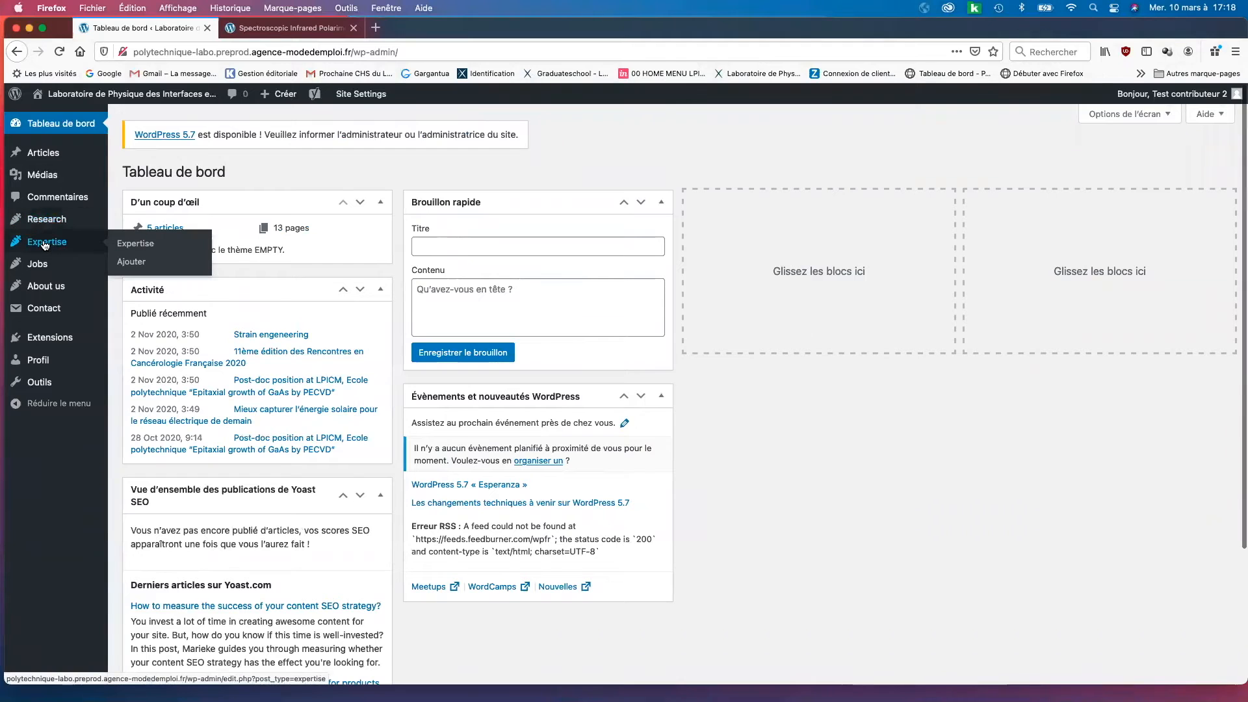
pyautogui.click(136, 243)
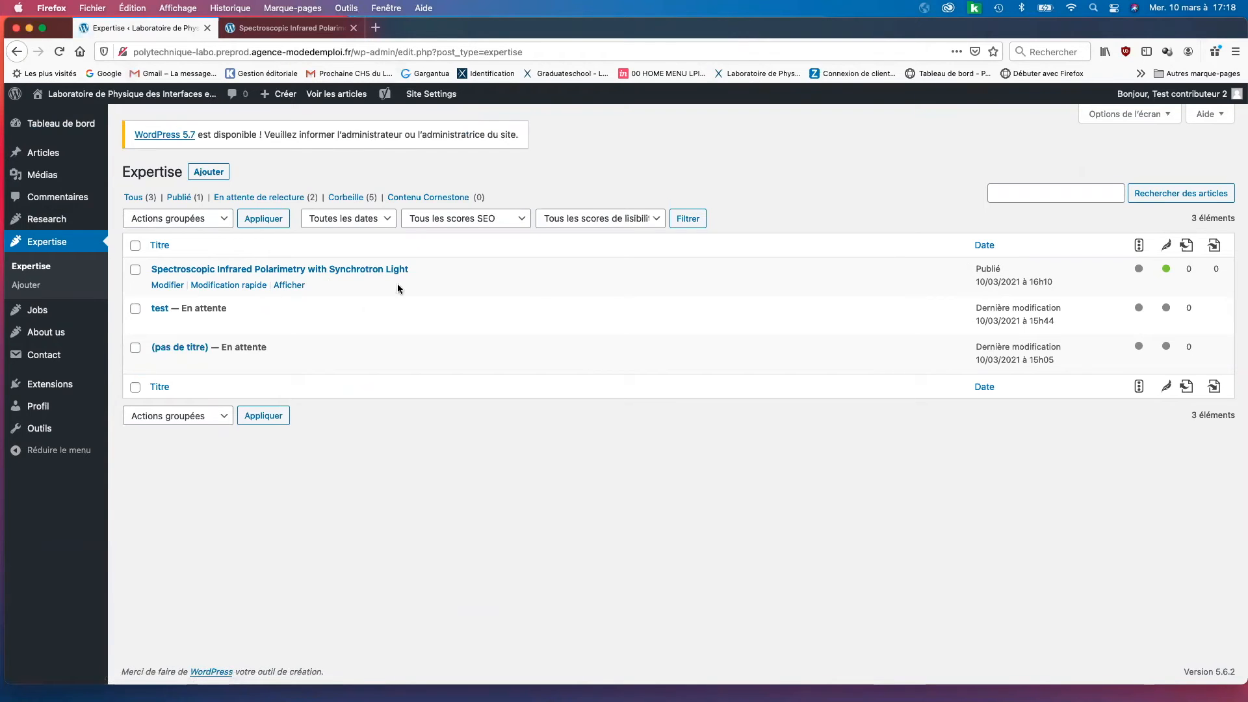
pyautogui.click(208, 173)
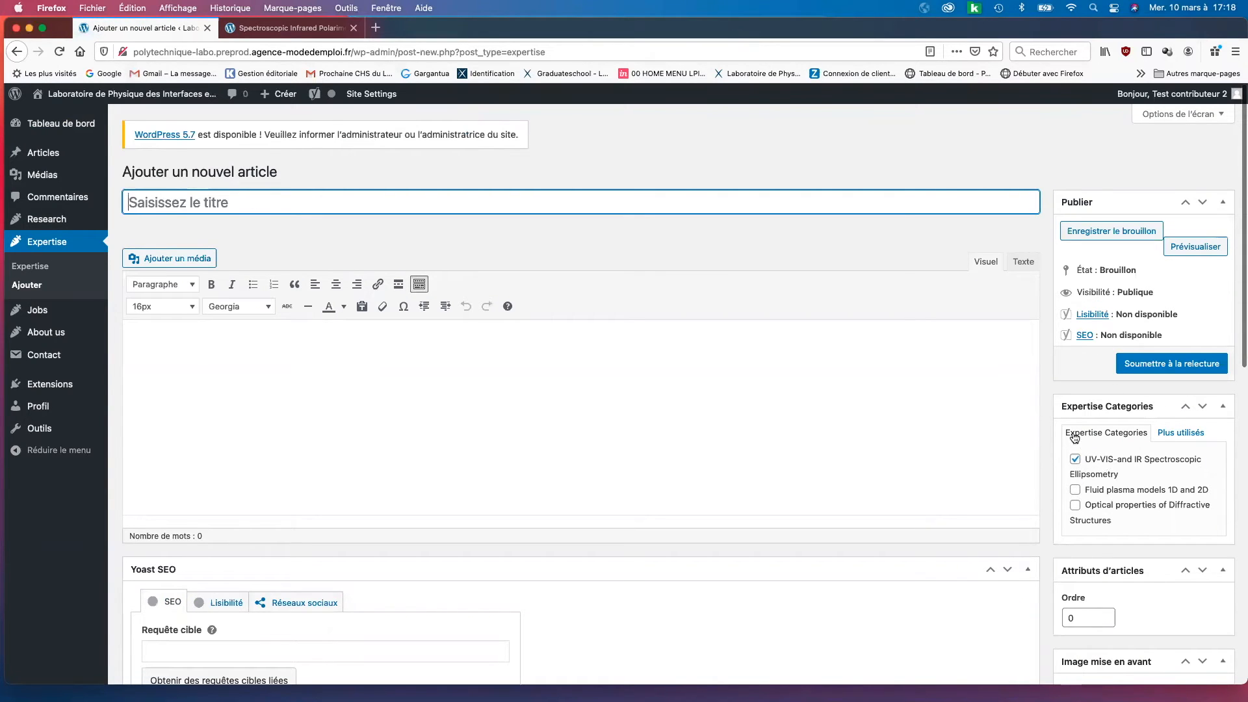
pyautogui.click(1076, 460)
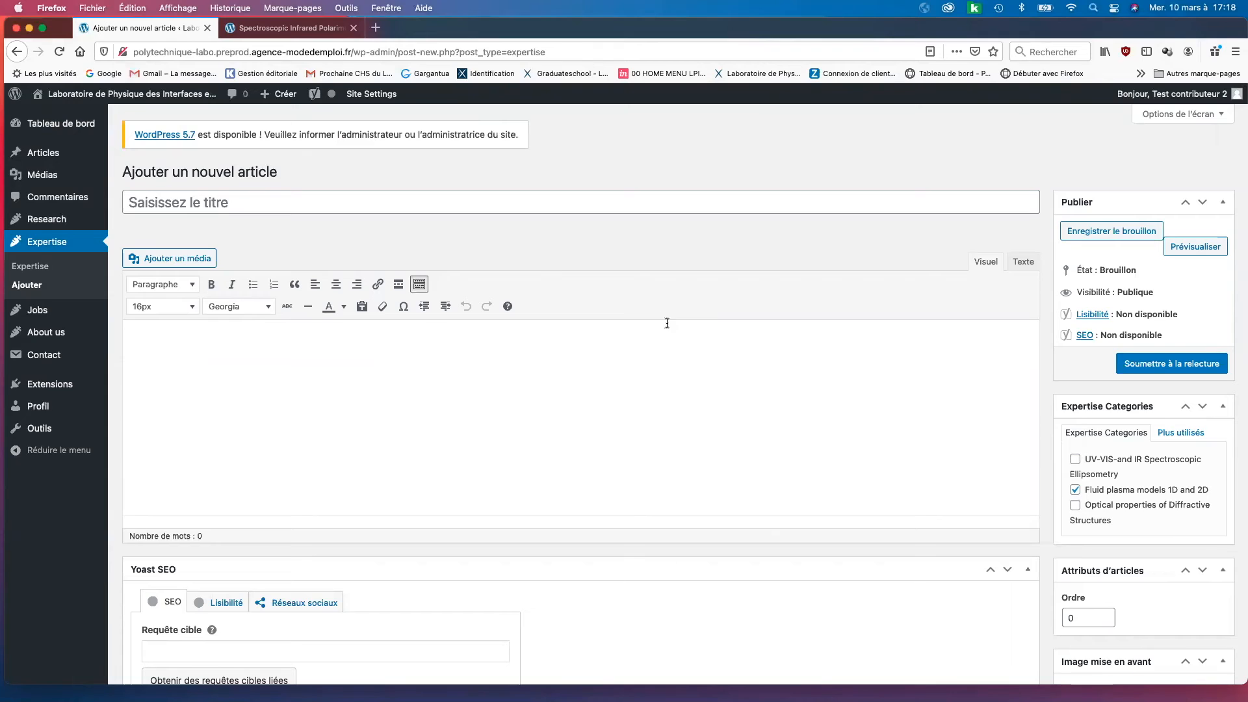
# Copy the title "Fluid modeling of the capacitively coupled plasmas" from the Word document and paste it as the article's title in Firefox
pyautogui.hotkey('ctrl', 'Left')
pyautogui.hotkey('ctrl', 'Left')
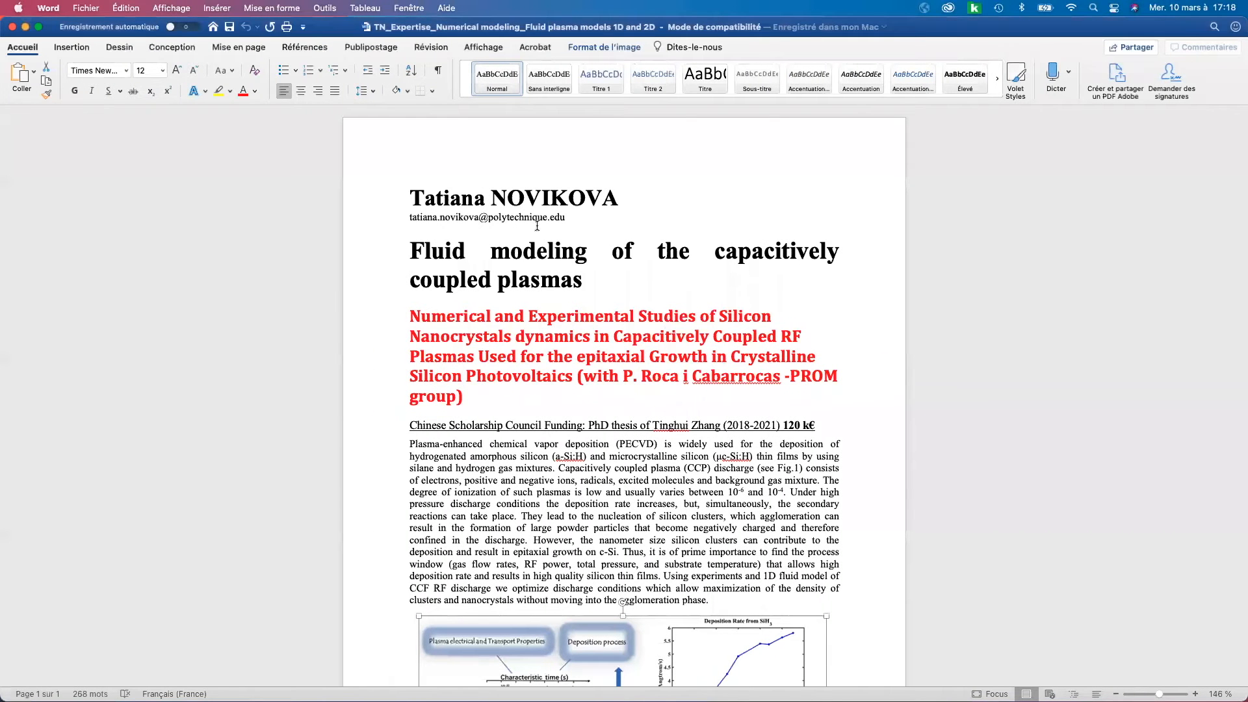
pyautogui.moveTo(414, 242); pyautogui.dragTo(584, 279)
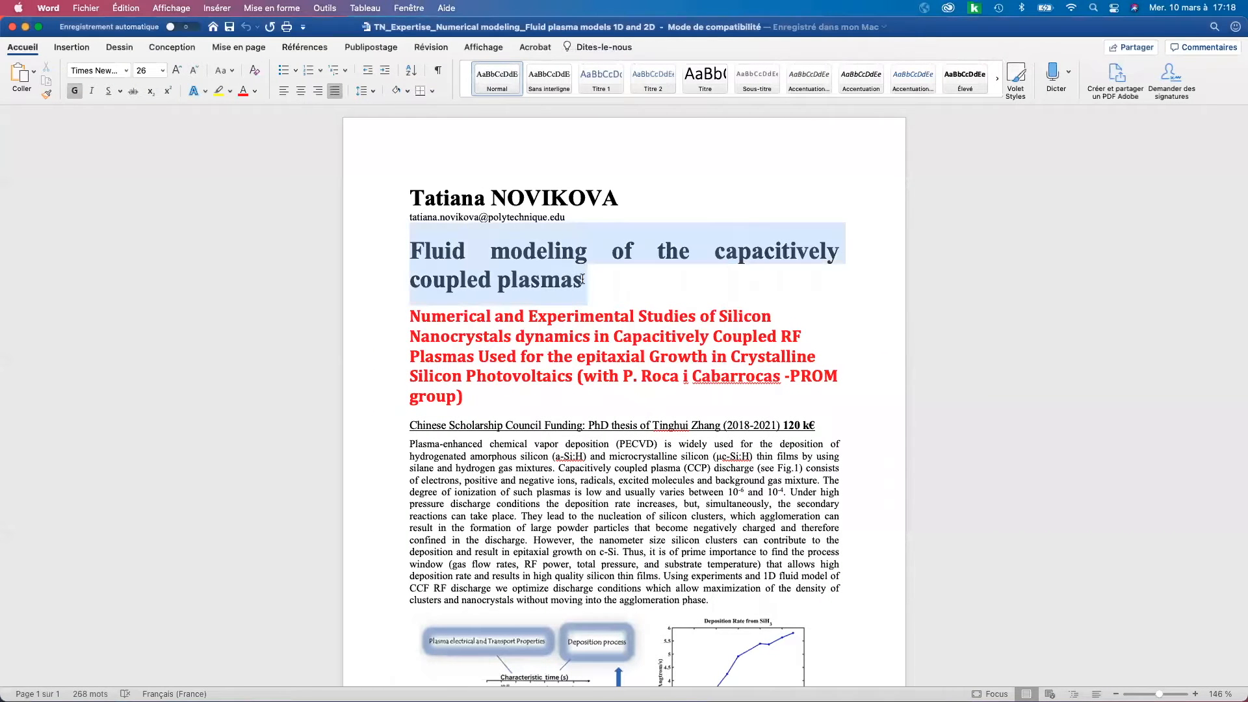
pyautogui.rightClick(539, 271)
pyautogui.click(564, 295)
pyautogui.hotkey('ctrl', 'Right')
pyautogui.hotkey('ctrl', 'Right')
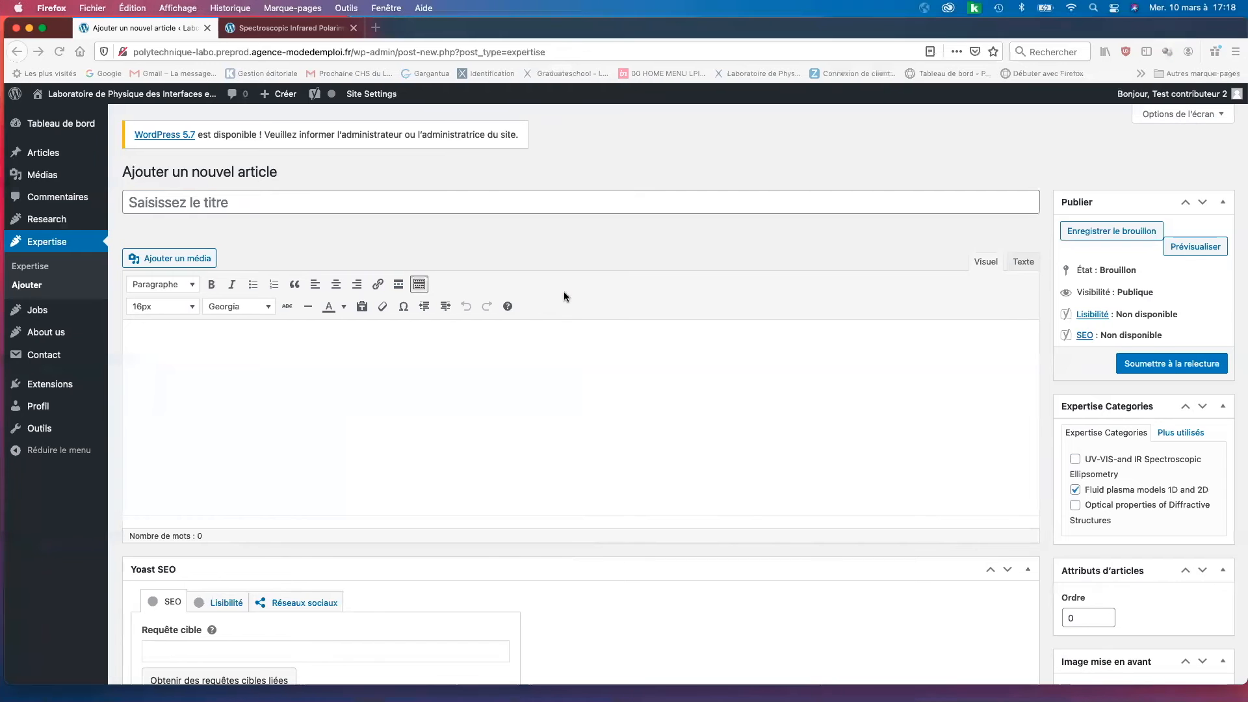
pyautogui.click(340, 195)
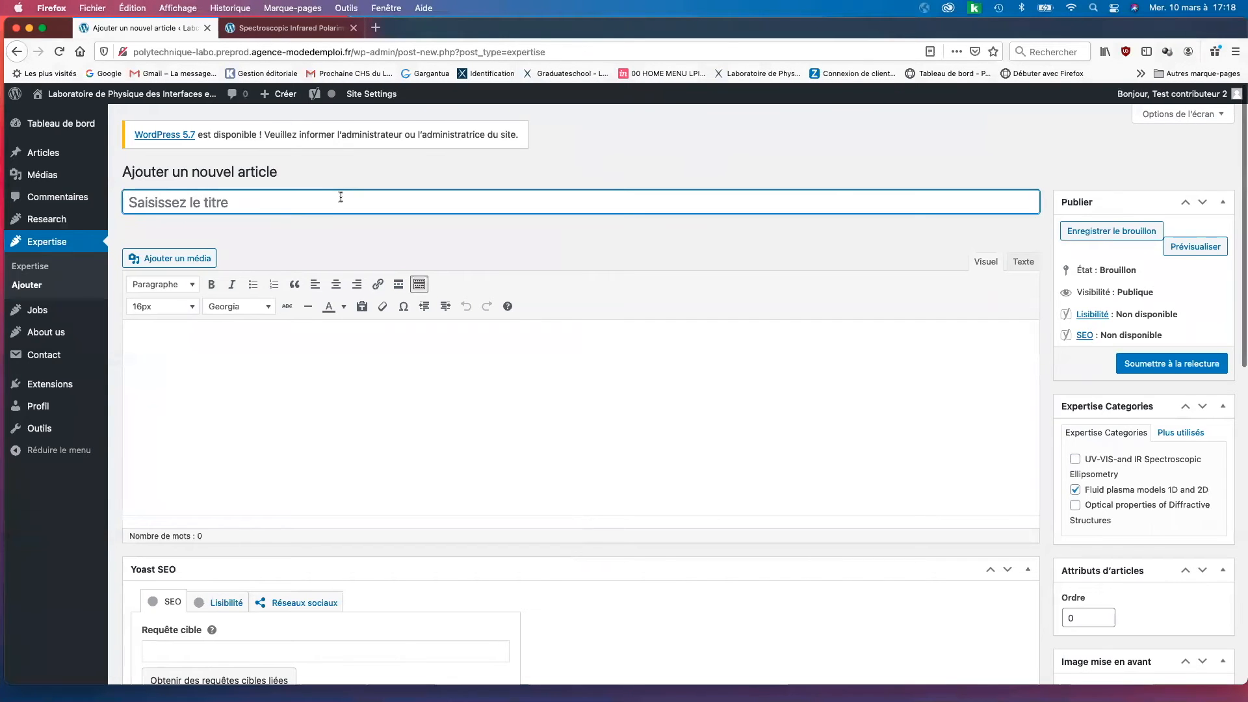
pyautogui.press('super+v')
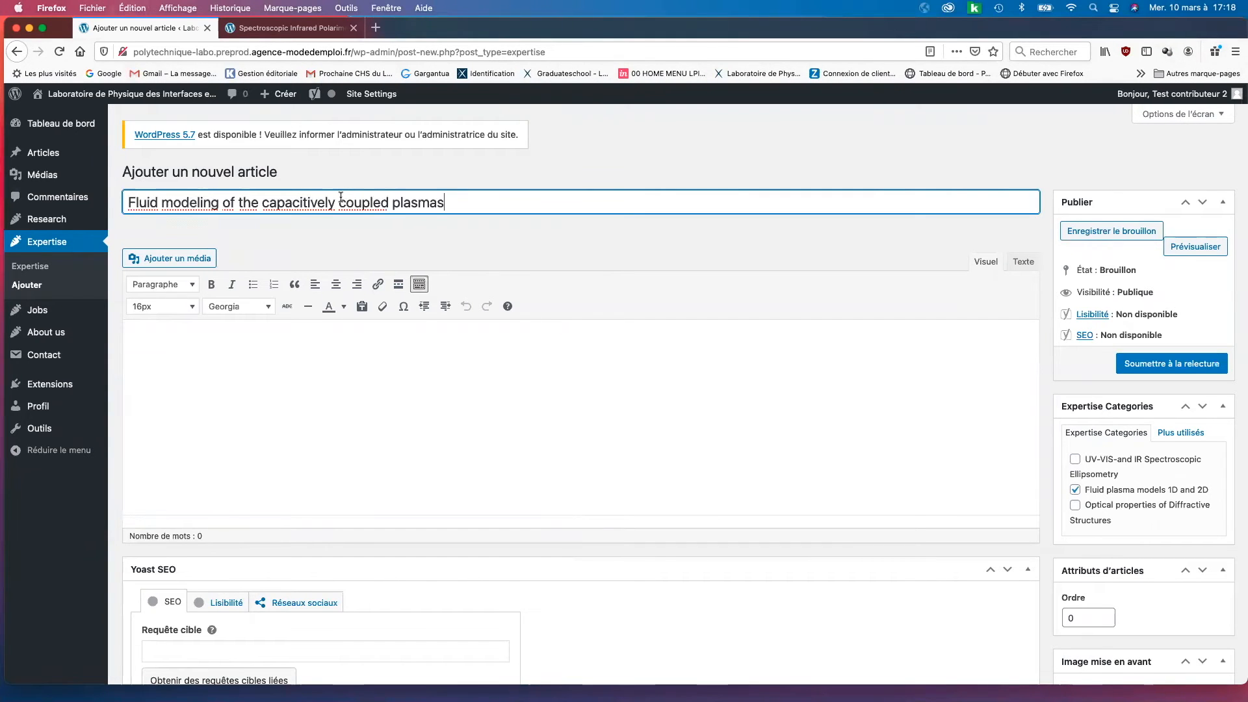
# Copy the red subtitle "Numerical and Experimental Studies of Silicon Nanocrystals dynamics…" from the Word document and paste it into the article body in Firefox
pyautogui.hotkey('ctrl', 'Left')
pyautogui.hotkey('ctrl', 'Left')
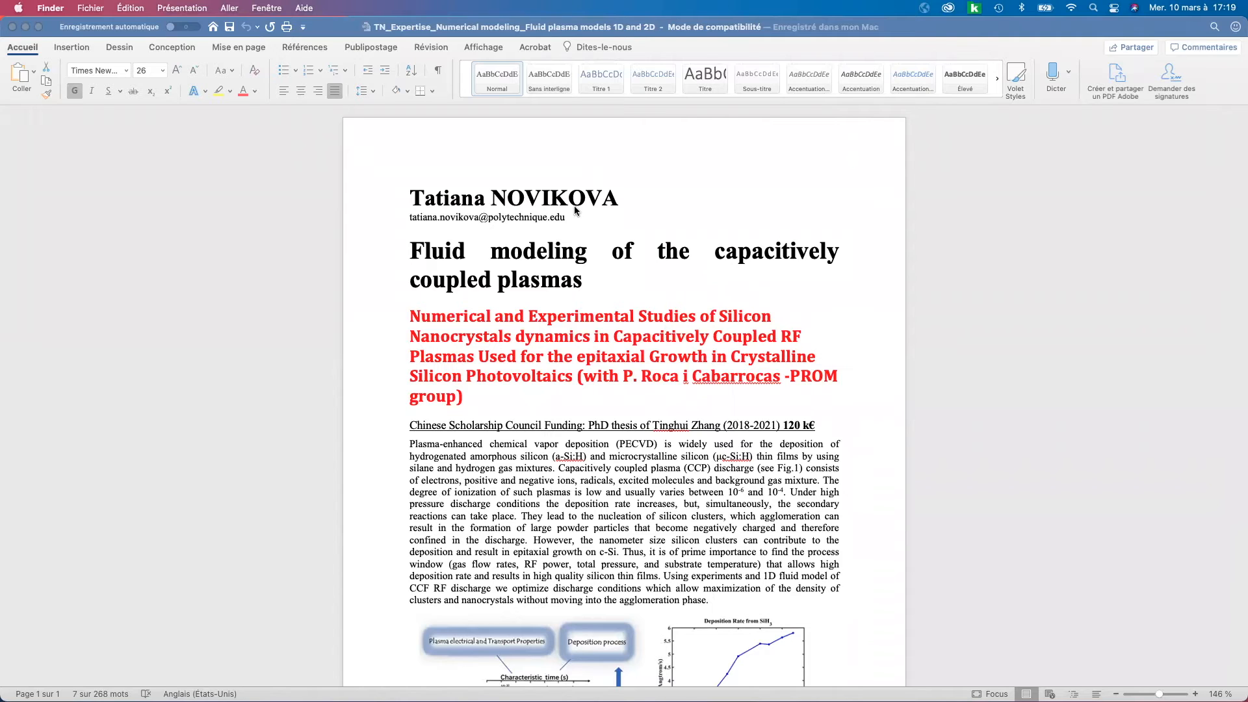
pyautogui.click(404, 306)
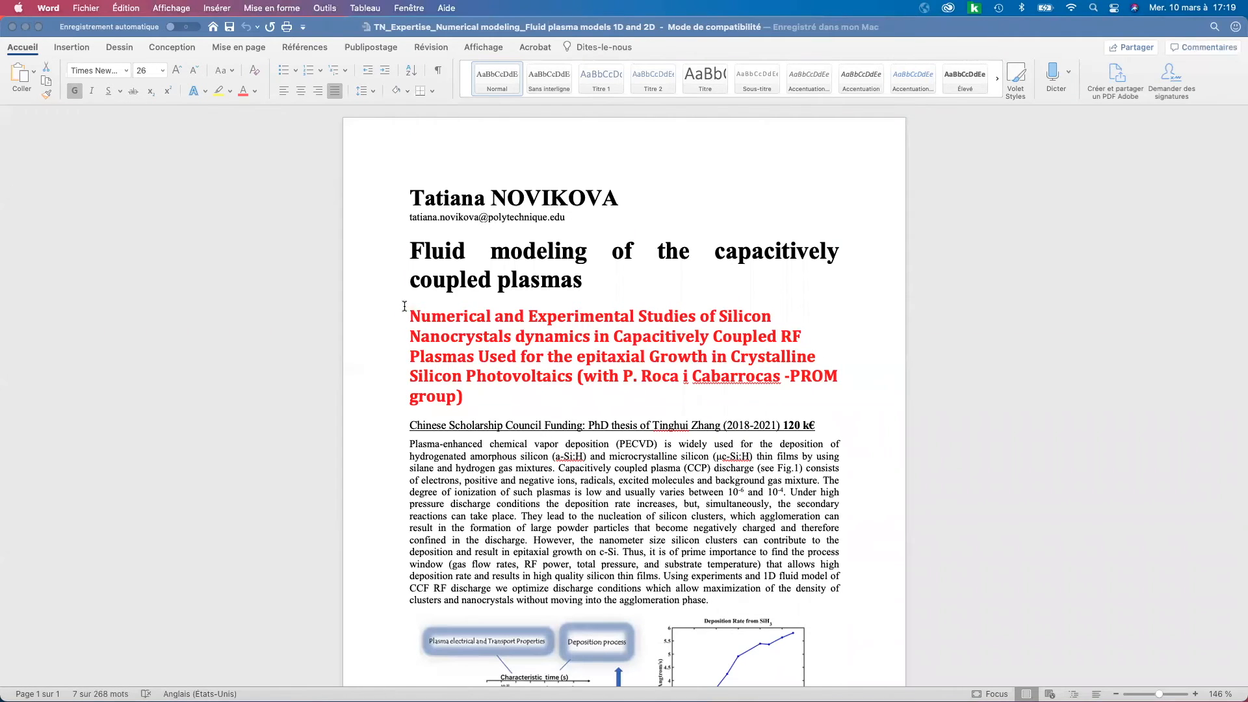
pyautogui.click(409, 314)
pyautogui.moveTo(423, 324); pyautogui.dragTo(465, 397)
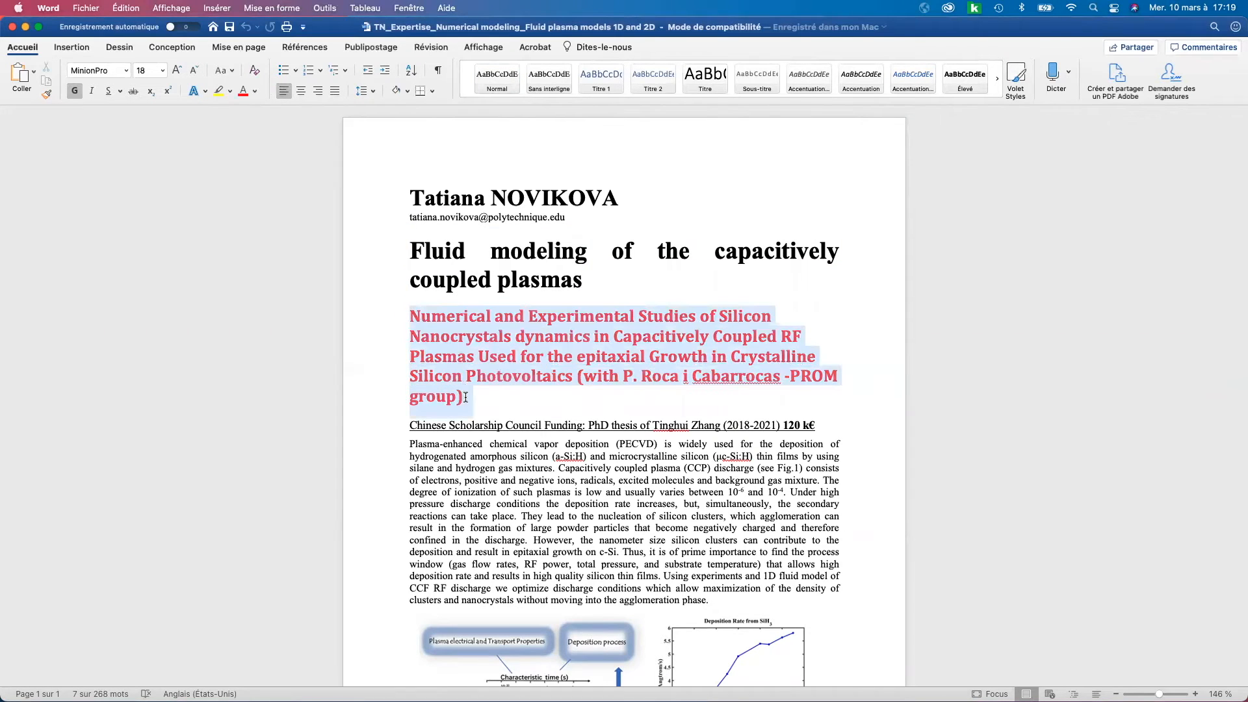
pyautogui.rightClick(433, 365)
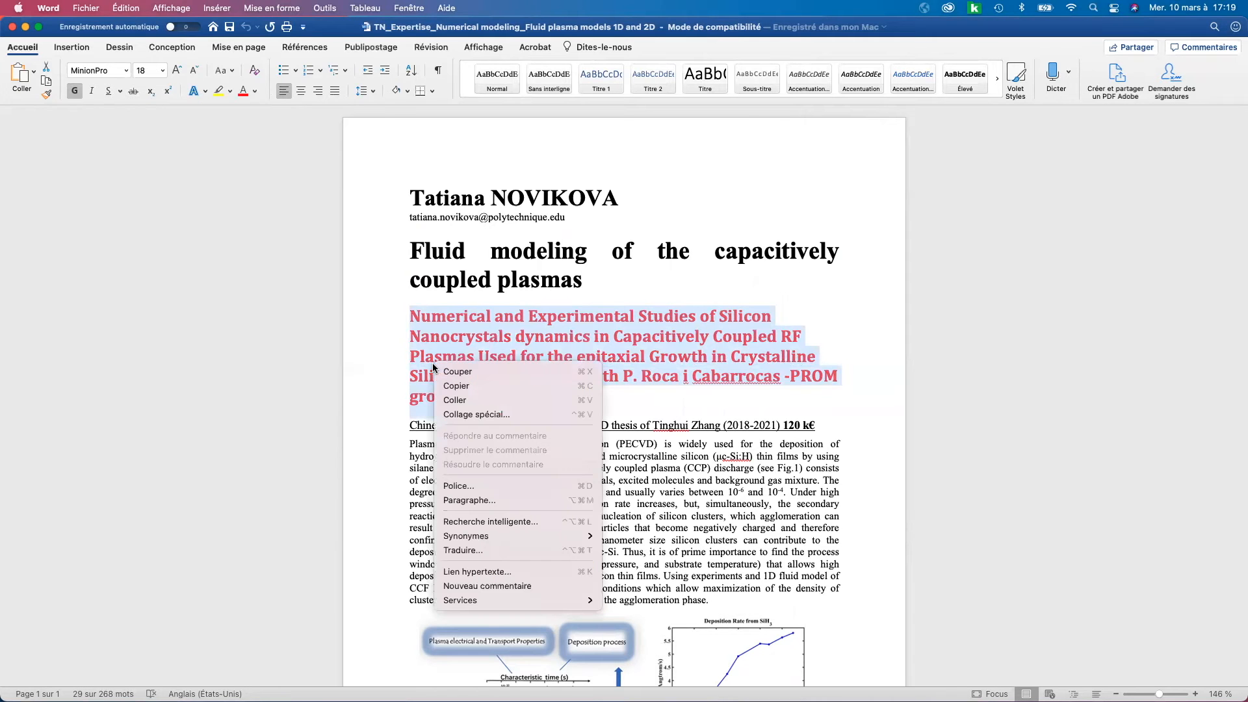
pyautogui.click(457, 386)
pyautogui.hotkey('ctrl', 'Right')
pyautogui.hotkey('ctrl', 'Right')
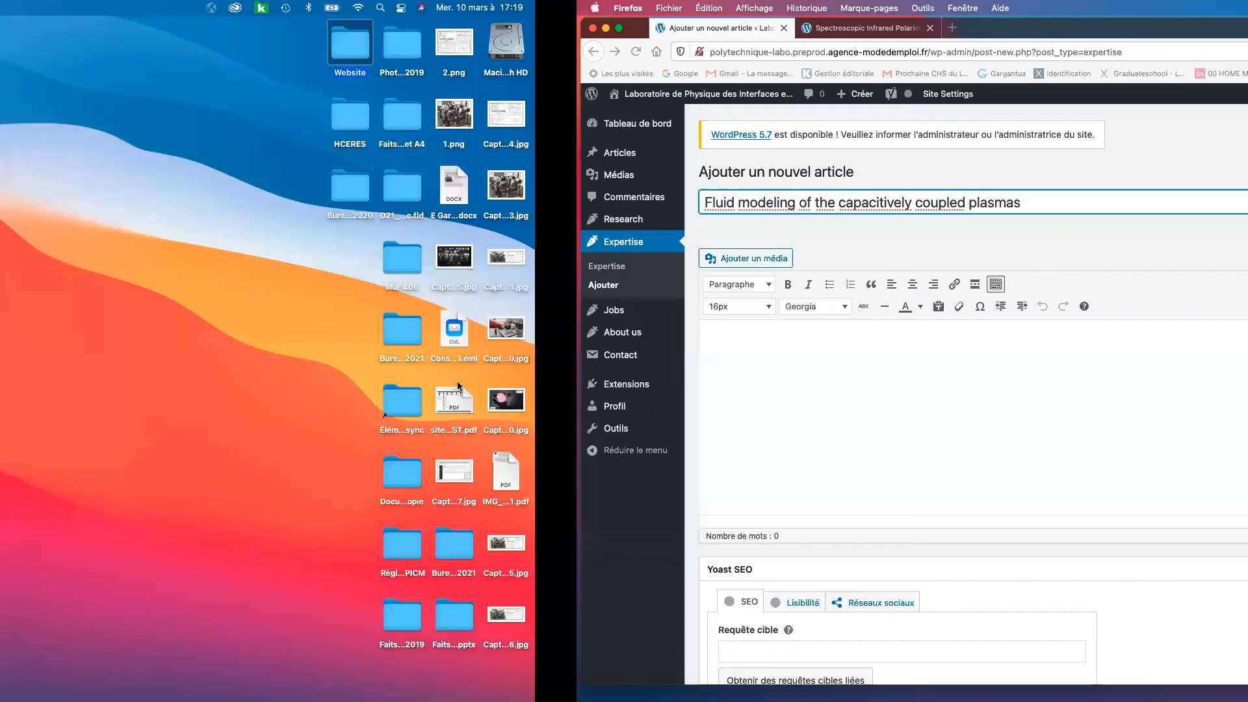
pyautogui.click(257, 341)
pyautogui.rightClick(258, 341)
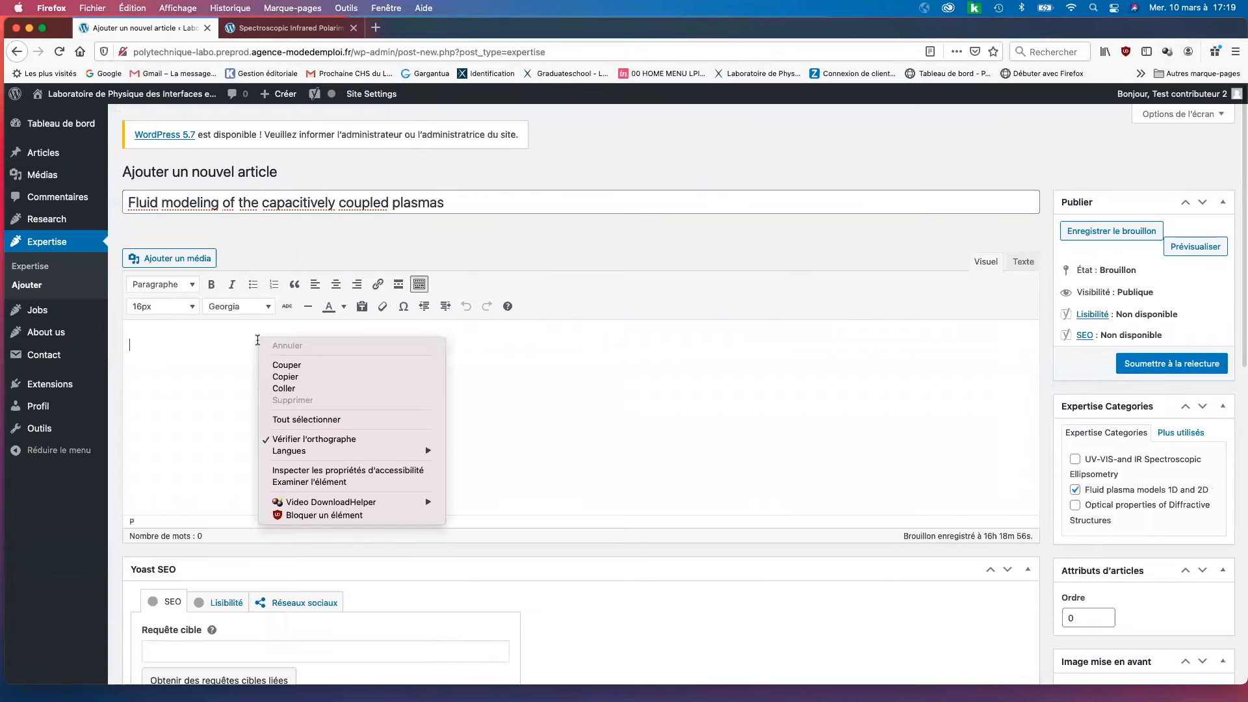
pyautogui.click(298, 392)
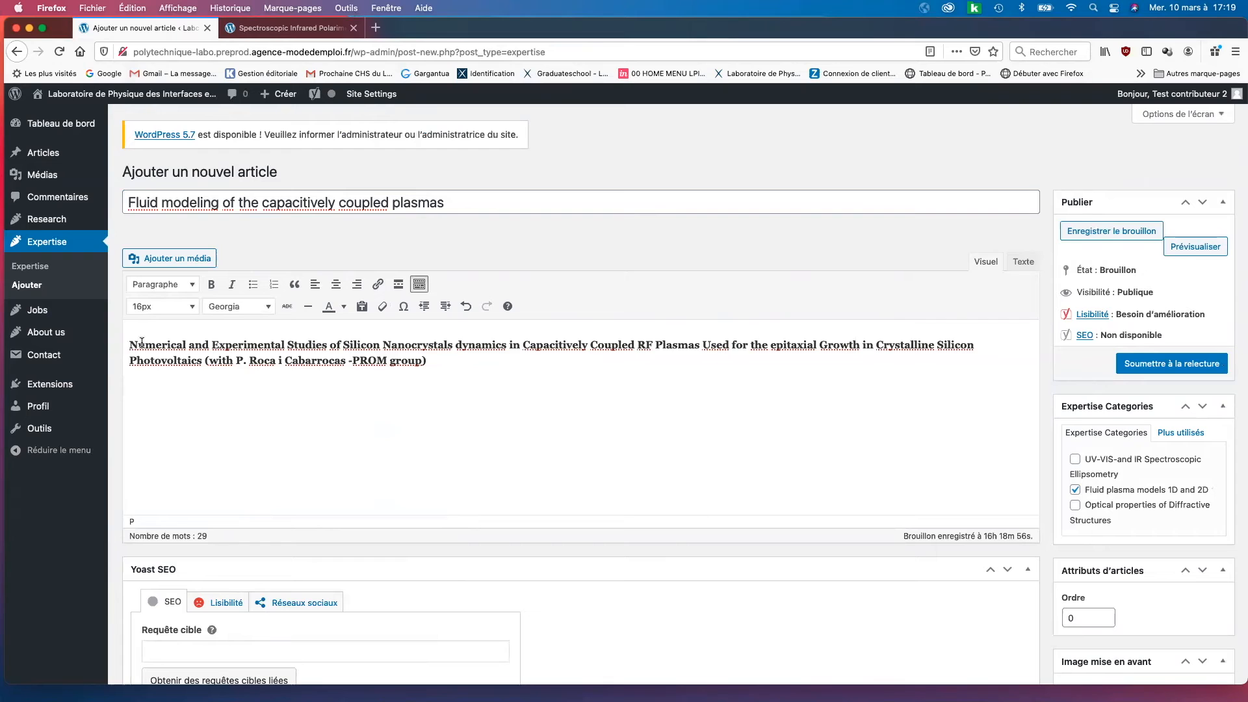
# Colour the pasted subtitle red and start a new paragraph below it
pyautogui.moveTo(128, 344); pyautogui.dragTo(447, 359)
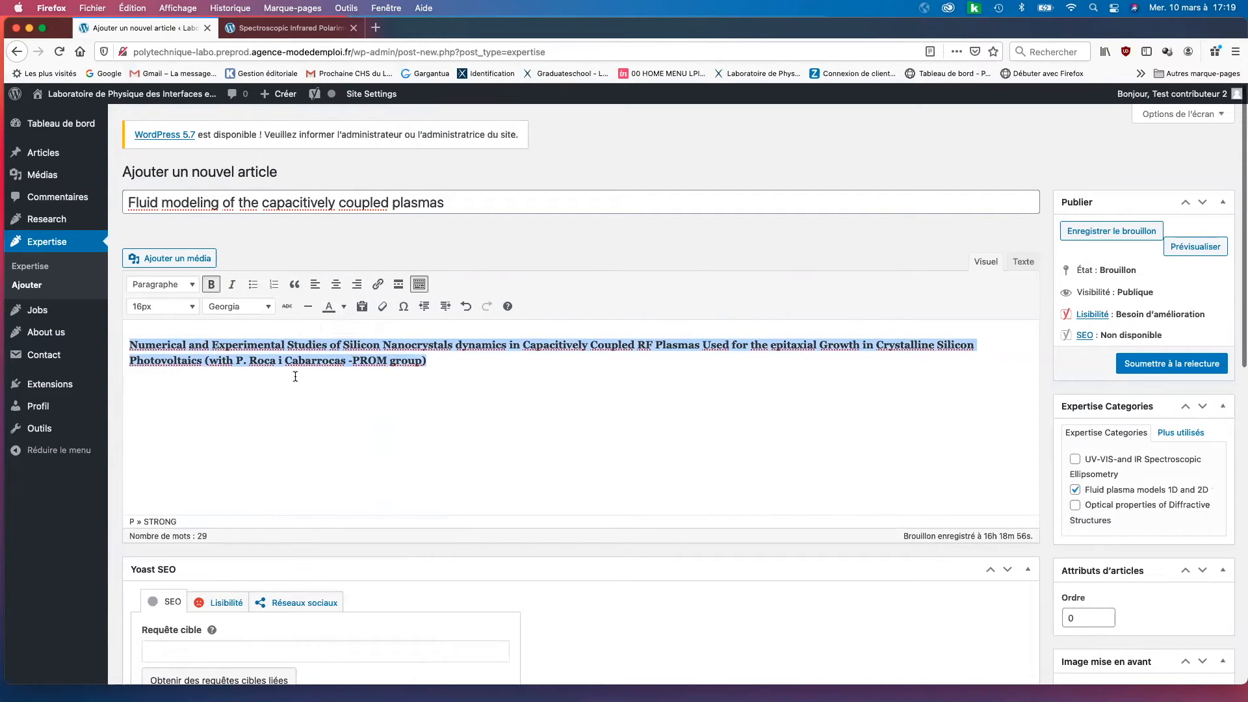
pyautogui.click(344, 307)
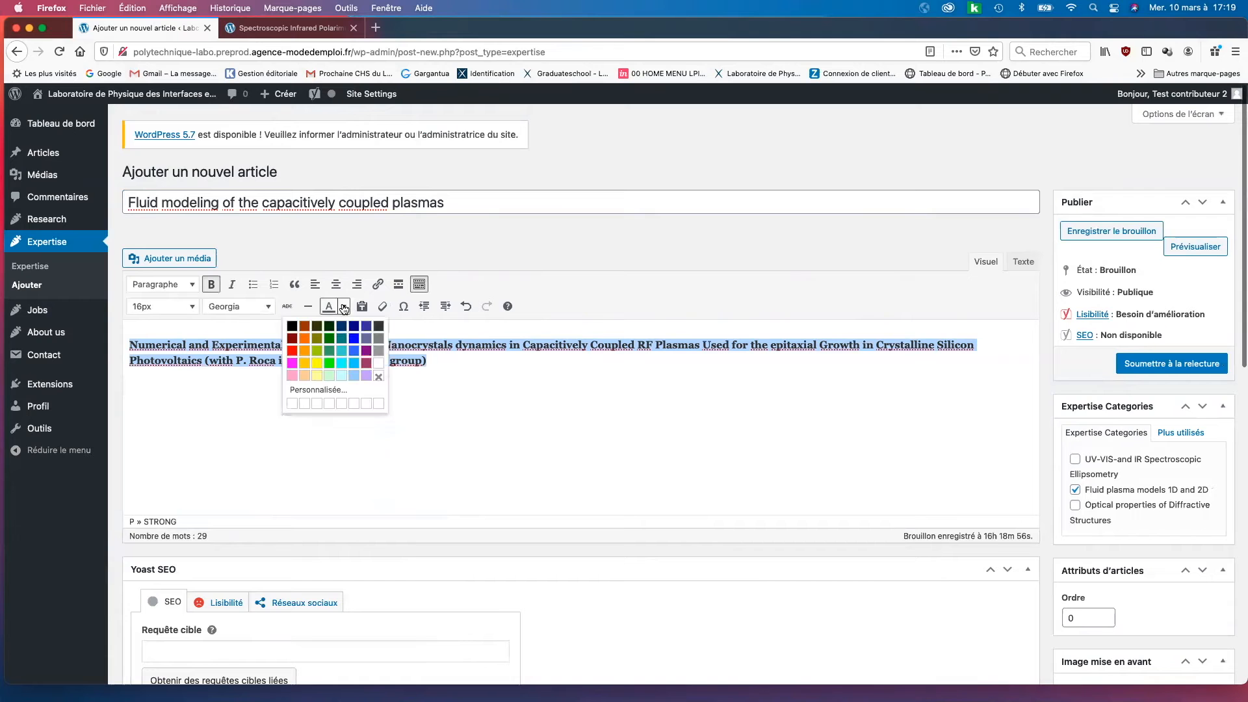
pyautogui.click(294, 351)
pyautogui.click(487, 398)
pyautogui.press('Return')
# Copy the Chinese Scholarship Council funding line and the PECVD paragraph from the Word document and paste them below the red subtitle in Firefox
pyautogui.hotkey('ctrl', 'Left')
pyautogui.hotkey('ctrl', 'Left')
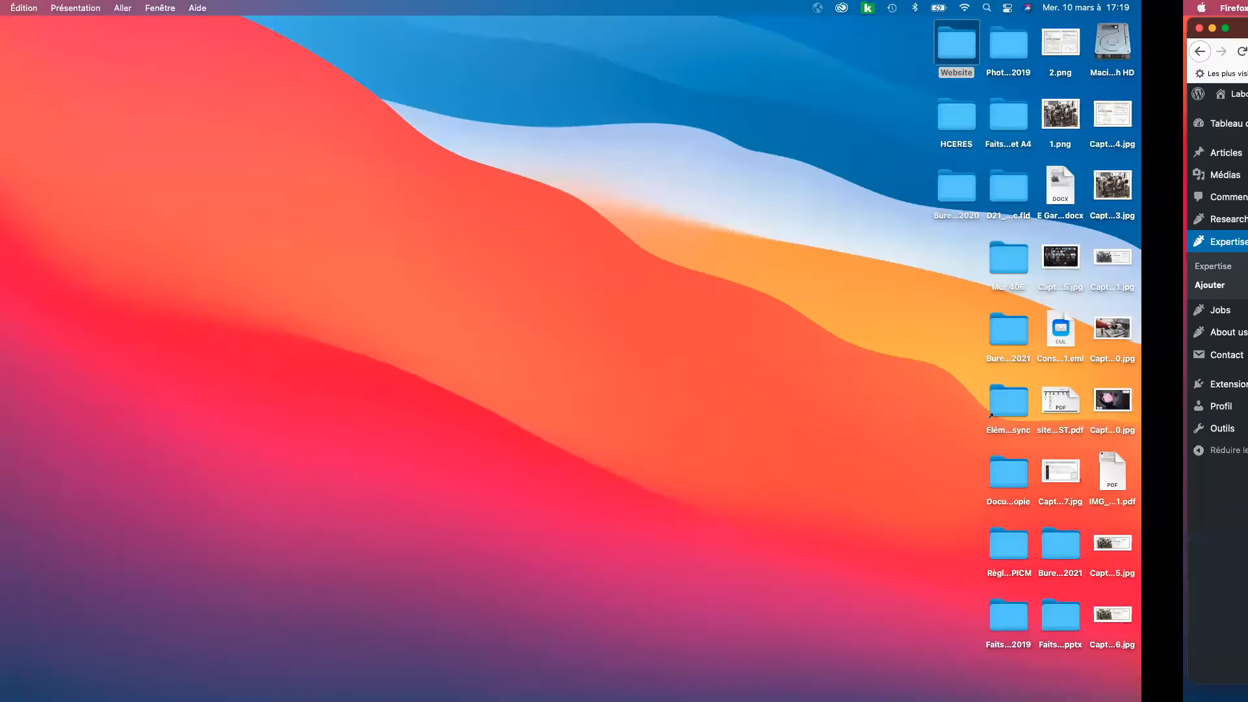
pyautogui.scroll(-3, 457, 423)
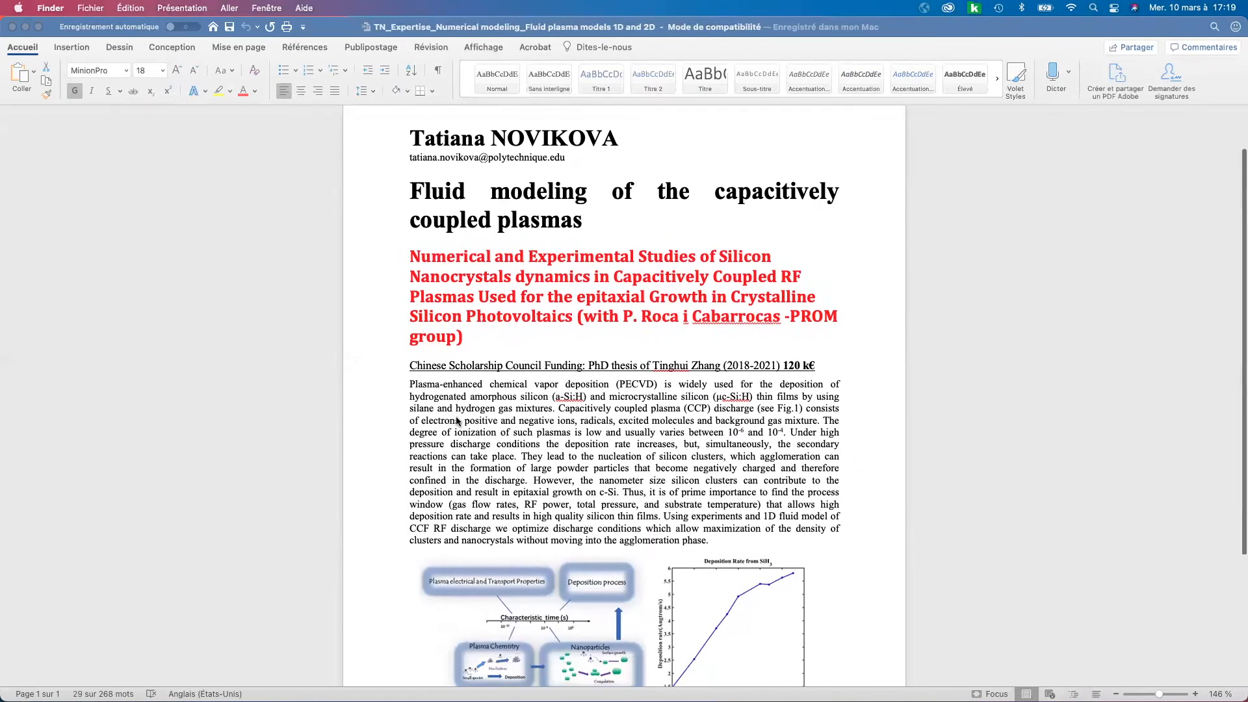
pyautogui.moveTo(410, 211); pyautogui.dragTo(709, 492)
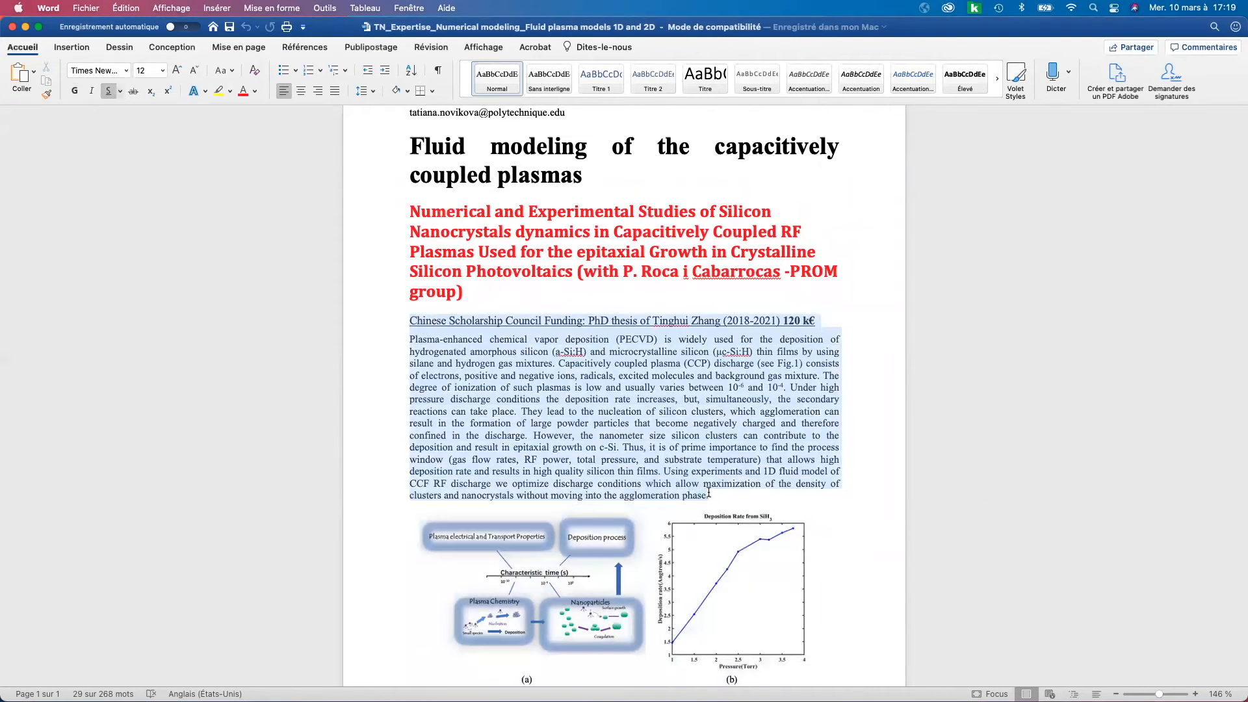
pyautogui.rightClick(603, 453)
pyautogui.click(629, 475)
pyautogui.hotkey('ctrl', 'Right')
pyautogui.hotkey('ctrl', 'Right')
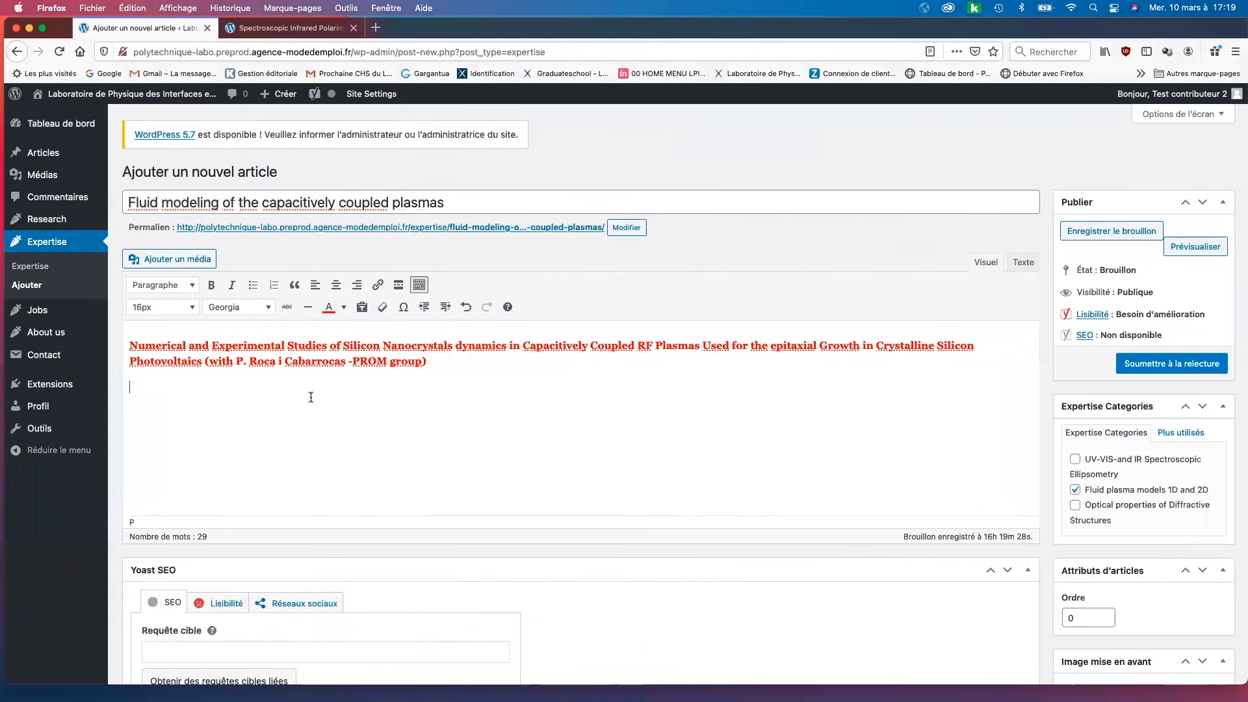
pyautogui.press('super+v')
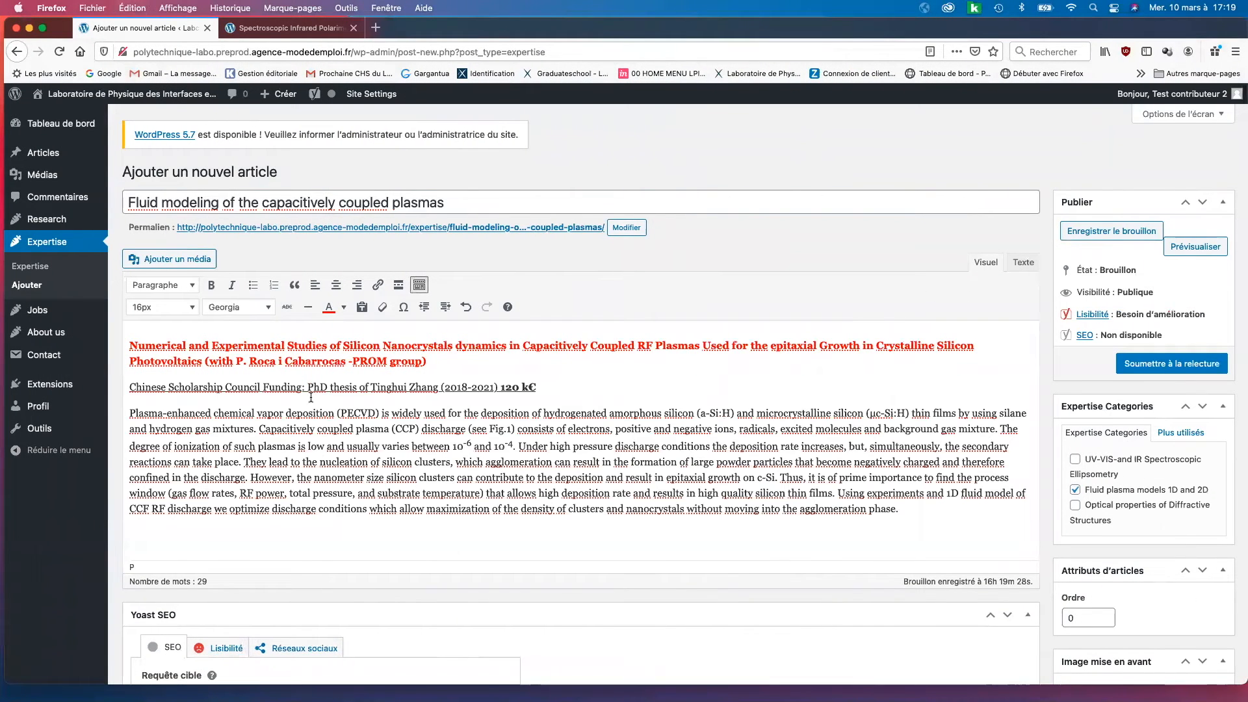
# Save the article as a draft, preview it on the site and return to the editor
pyautogui.click(1096, 235)
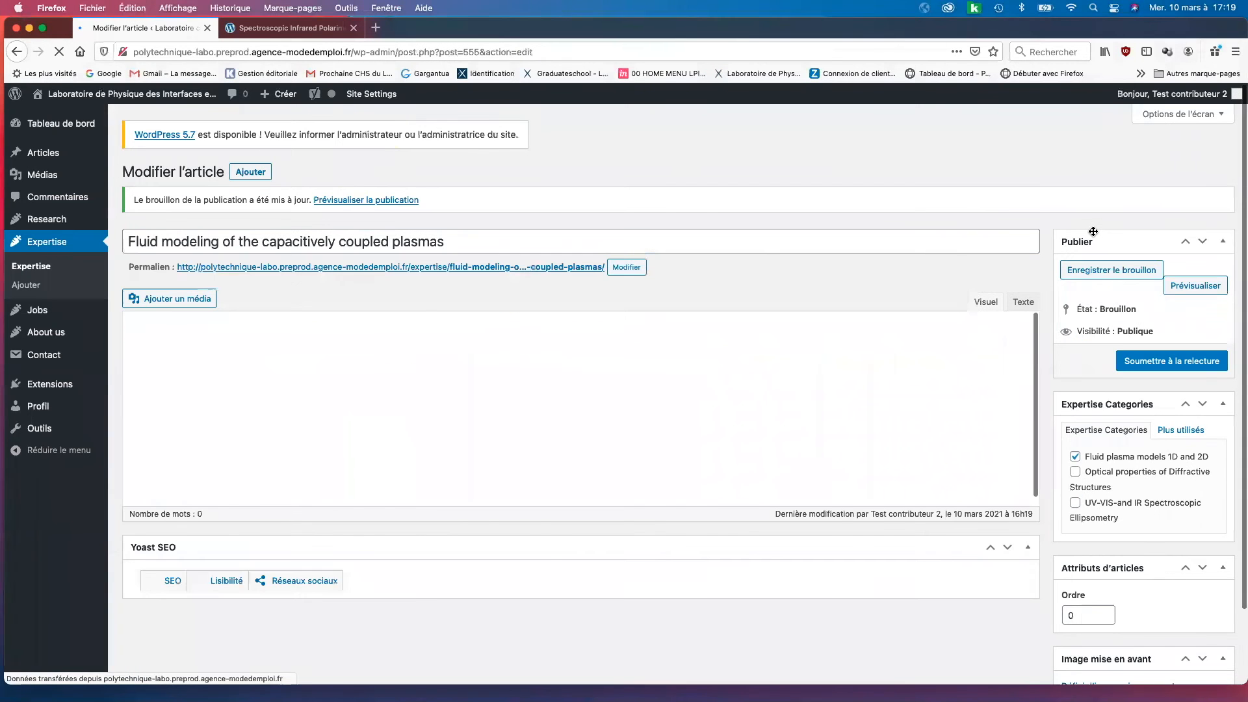
pyautogui.click(1204, 287)
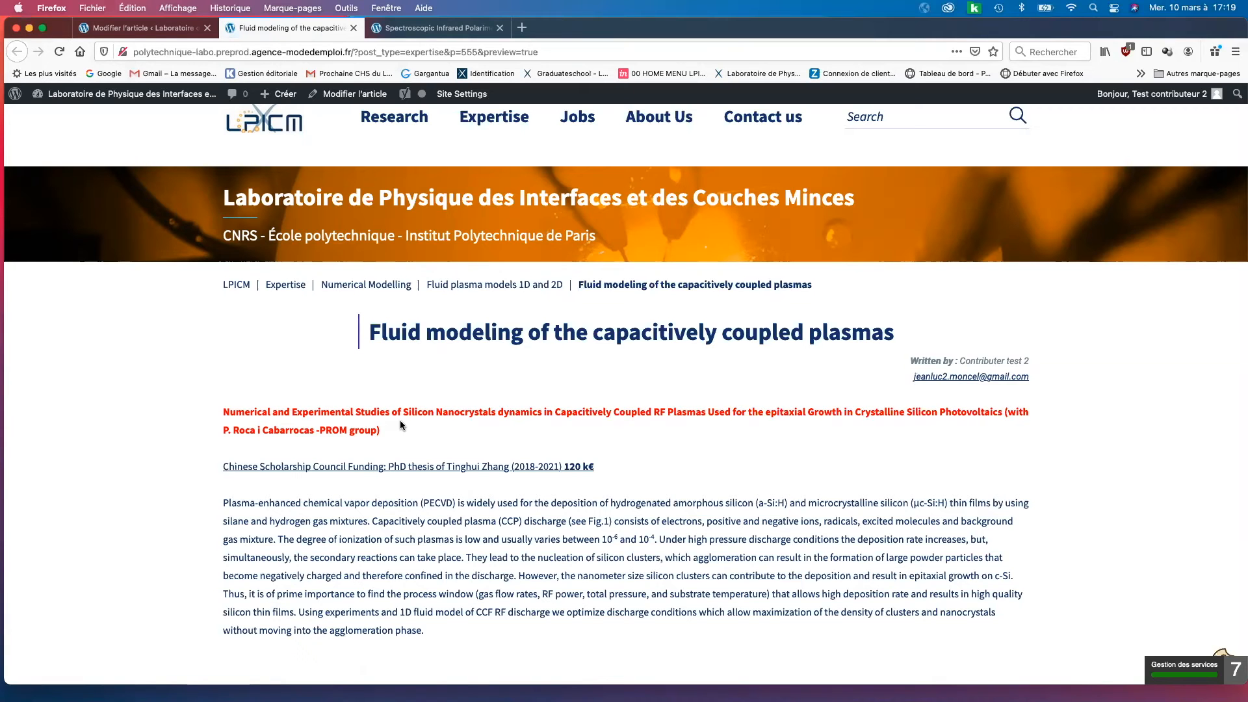
pyautogui.click(104, 27)
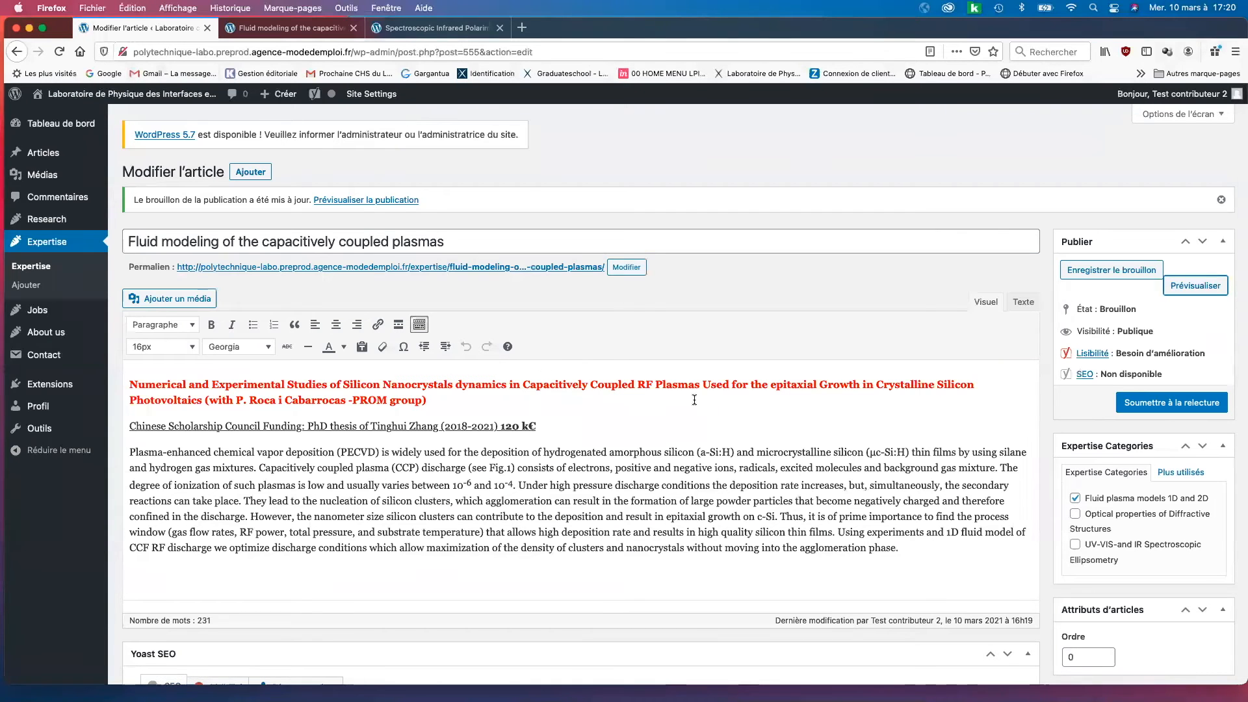
# Put the subtitle's parenthesised PROM group mention in its own paragraph and set the font size of both red paragraphs to 20px
pyautogui.click(212, 398)
pyautogui.press('Return')
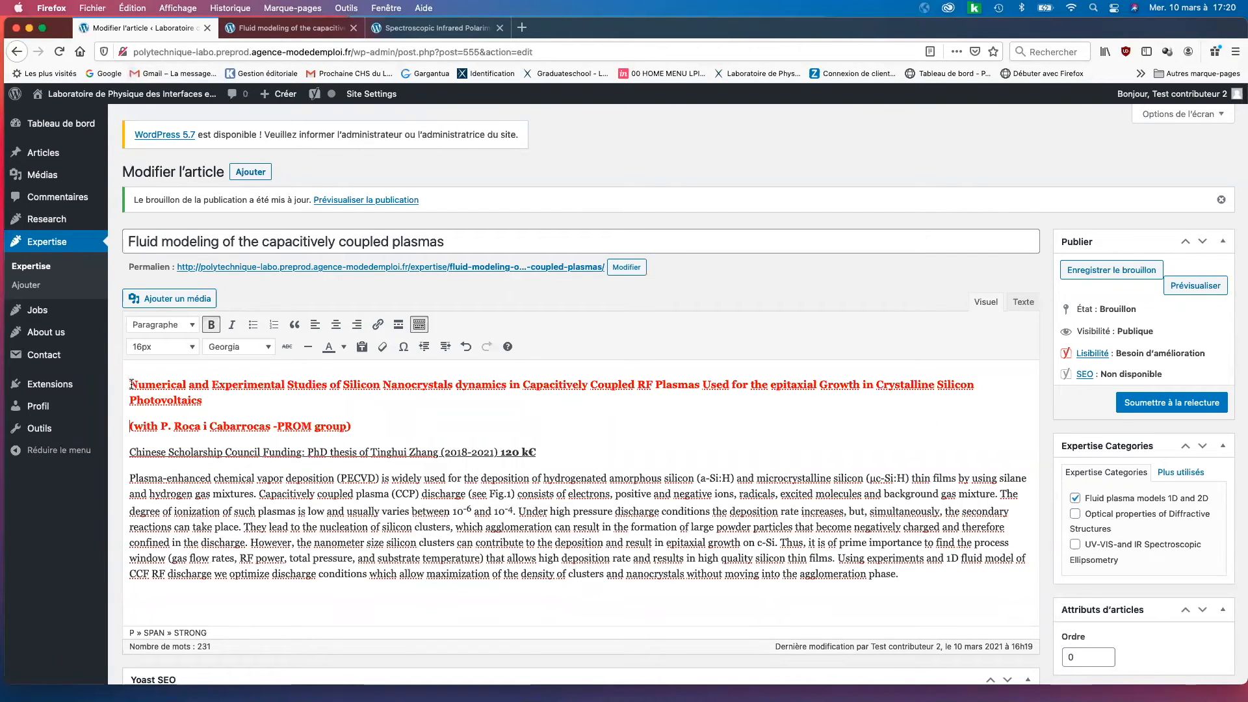
pyautogui.moveTo(131, 385); pyautogui.dragTo(368, 428)
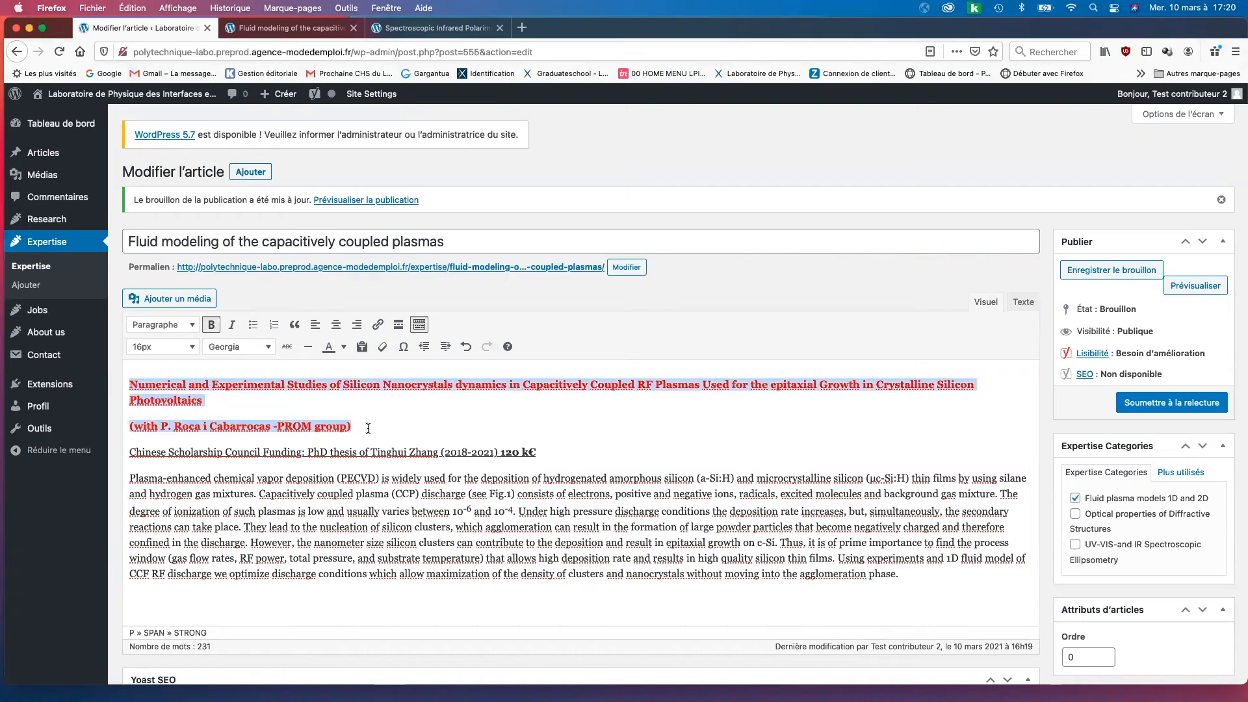
pyautogui.click(191, 349)
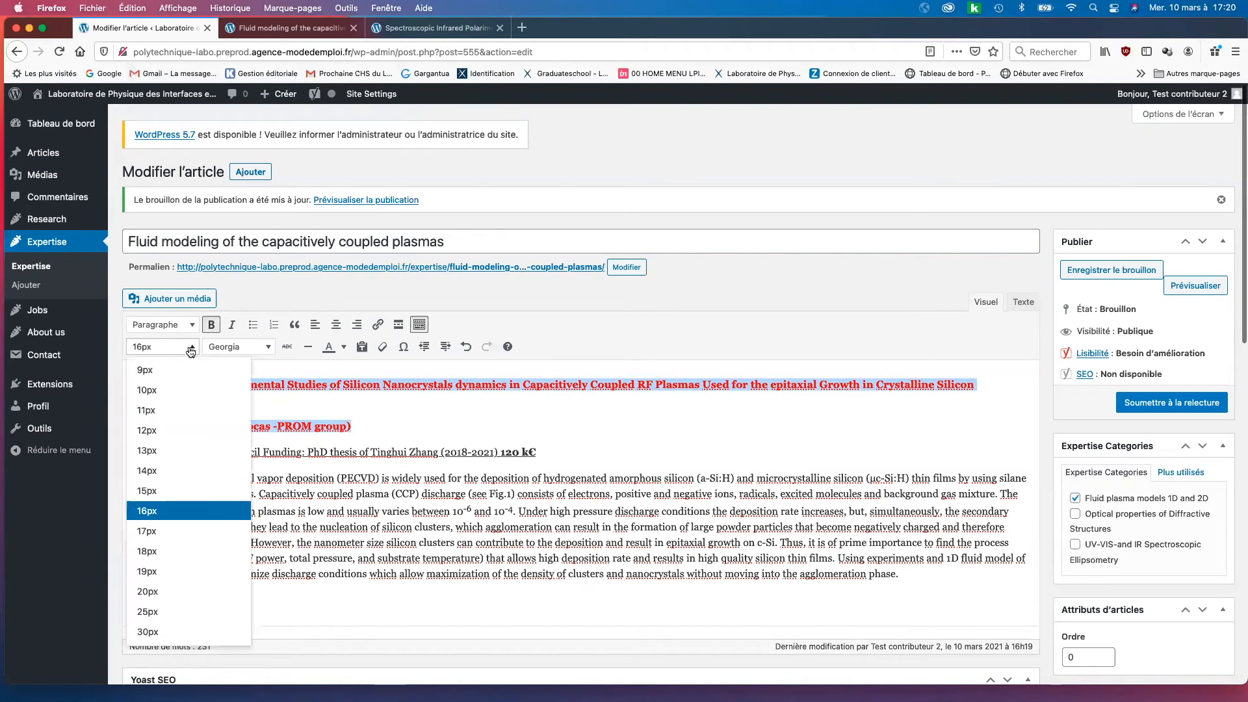
pyautogui.click(164, 591)
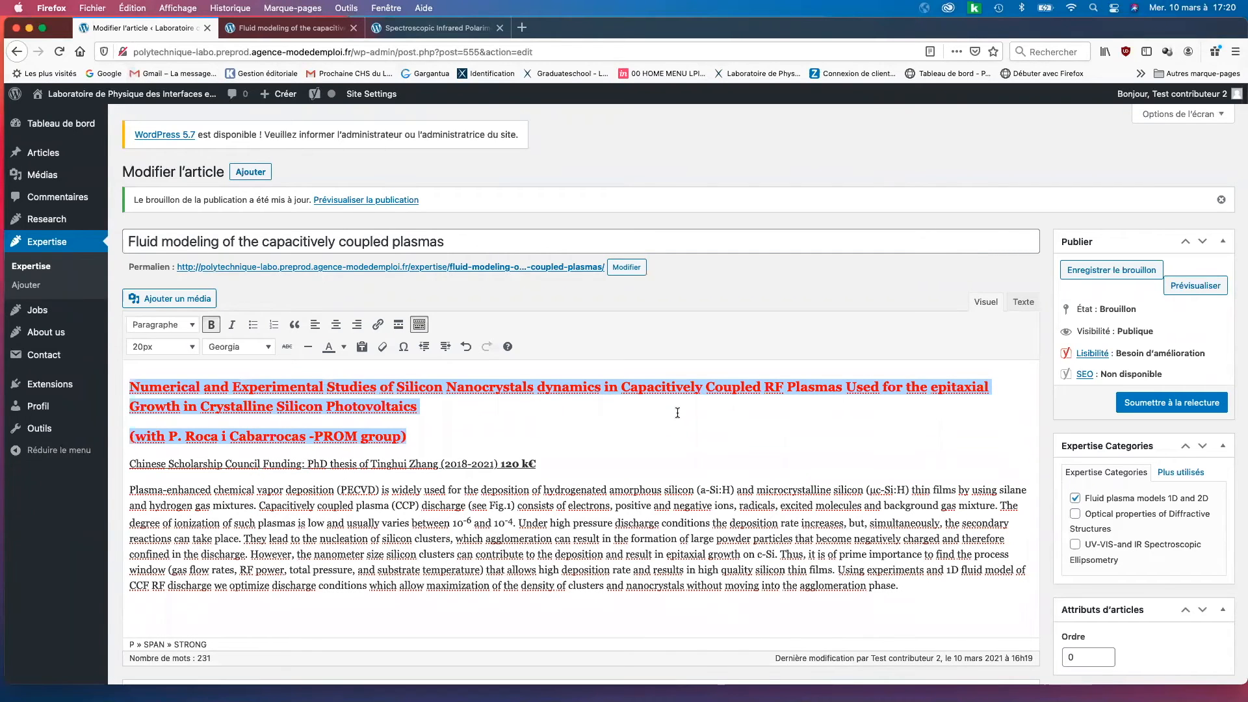
# Save the draft again and preview the article to check the enlarged red subtitle
pyautogui.click(1138, 272)
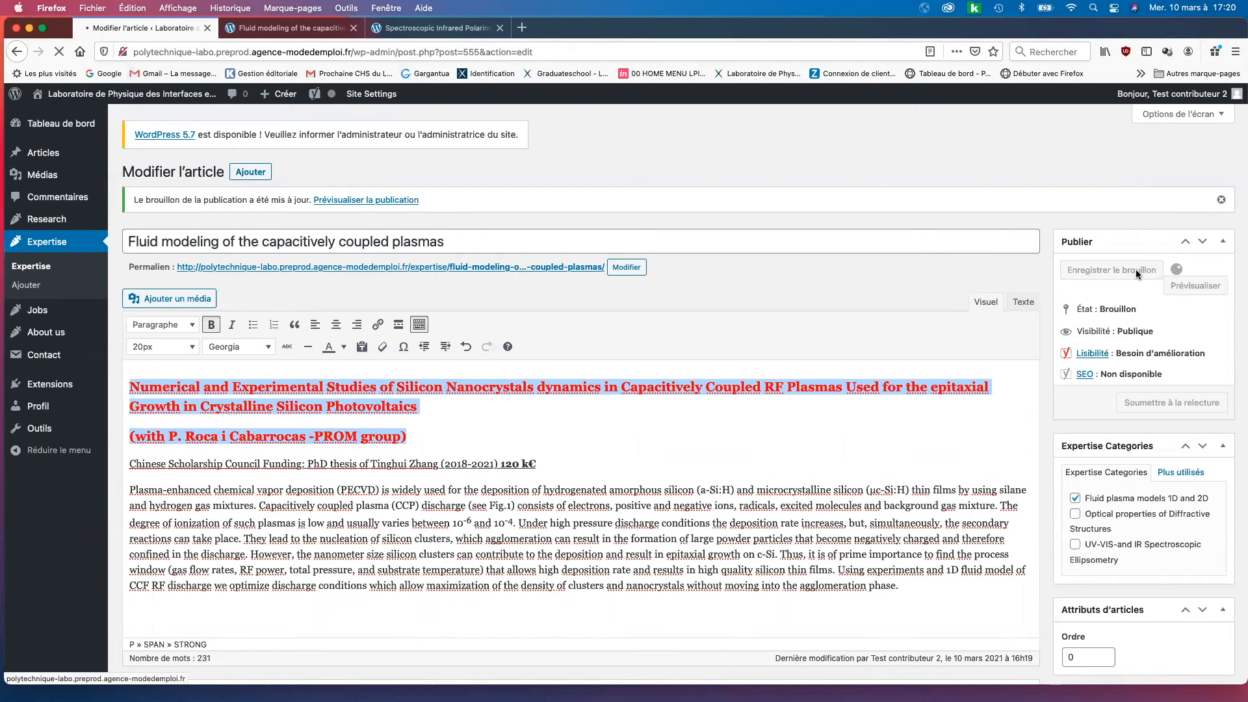
pyautogui.click(1197, 285)
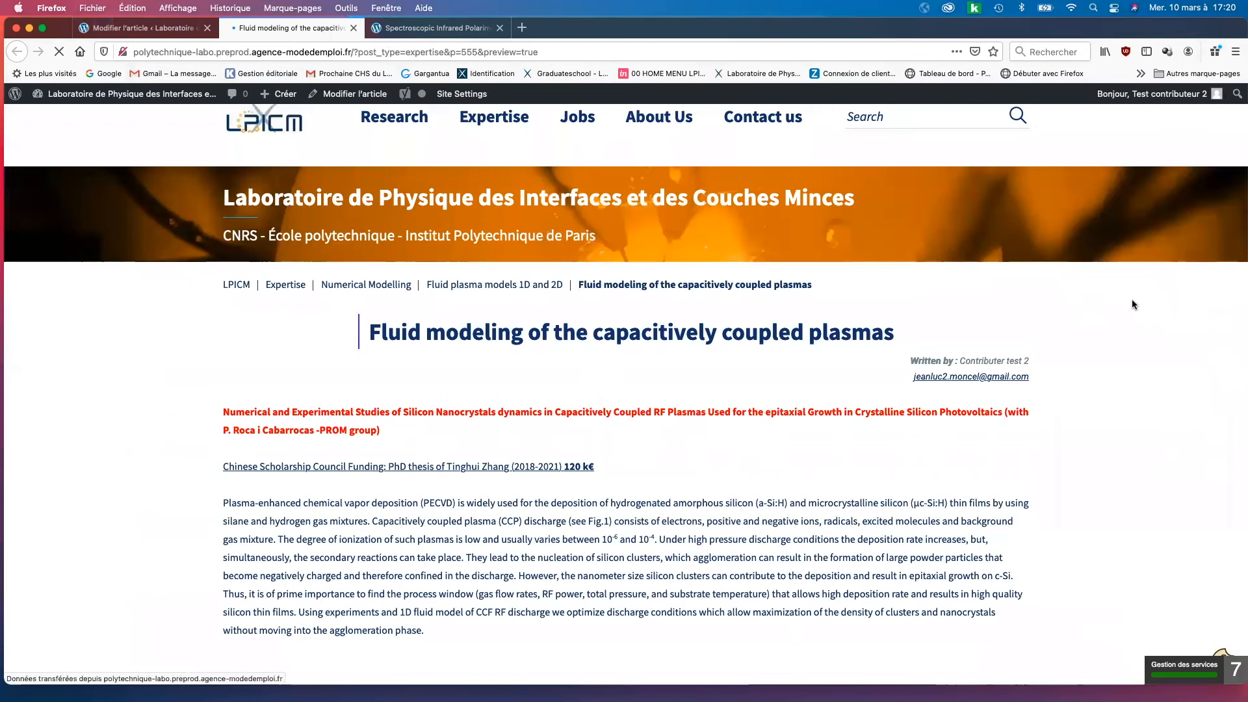
pyautogui.scroll(-2, 999, 404)
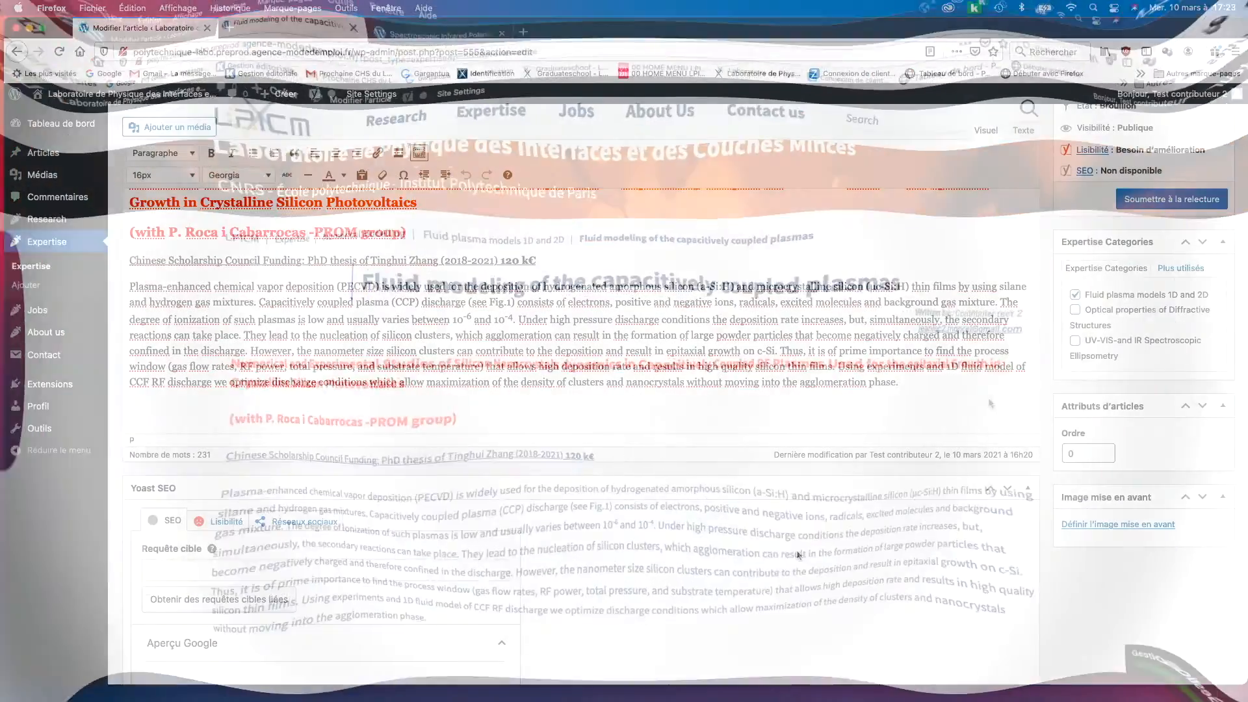
pyautogui.scroll(1, 792, 523)
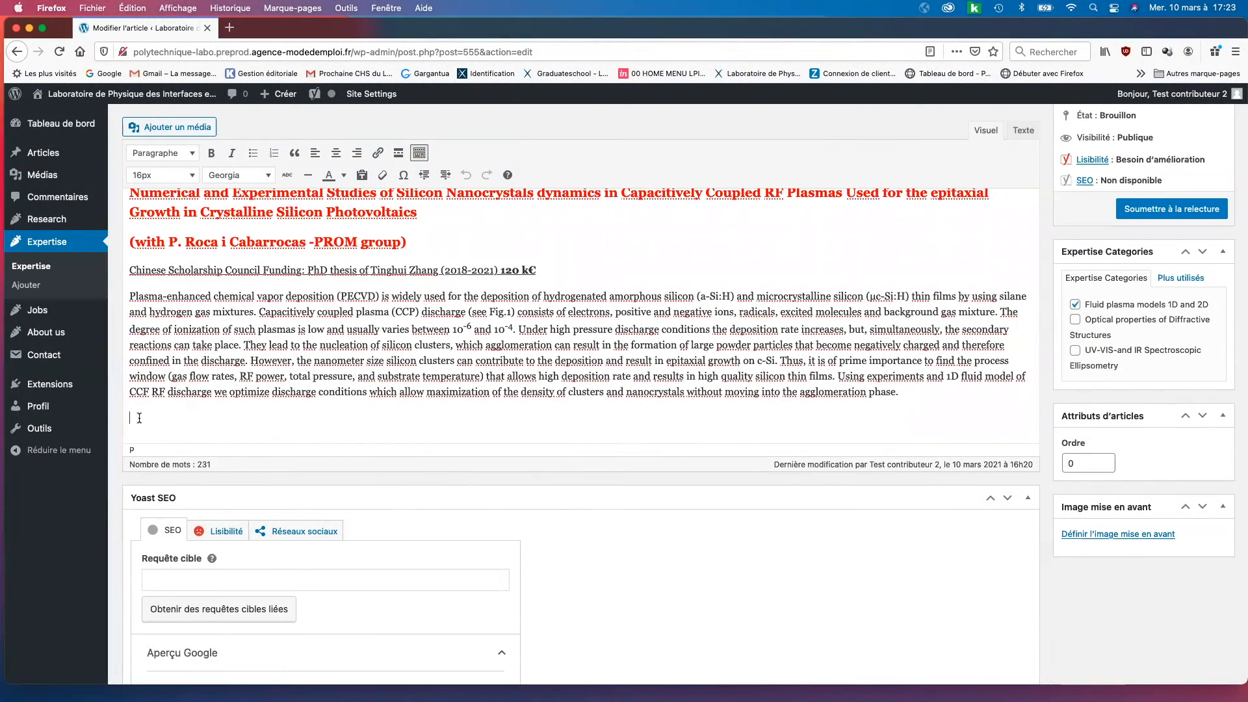
pyautogui.scroll(1, 139, 418)
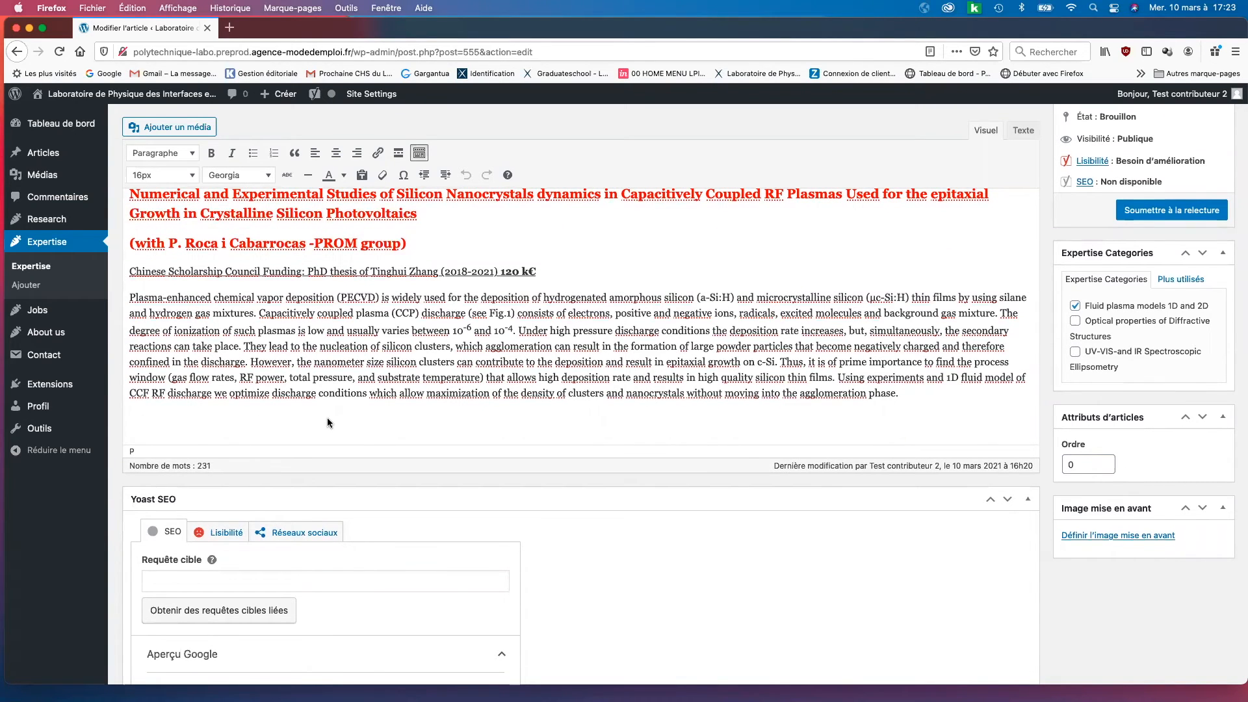
# Upload Tatiana1.png from the Bureau folder to the media library and insert it below the PECVD paragraph
pyautogui.hotkey('ctrl', 'Right')
pyautogui.hotkey('ctrl', 'Right')
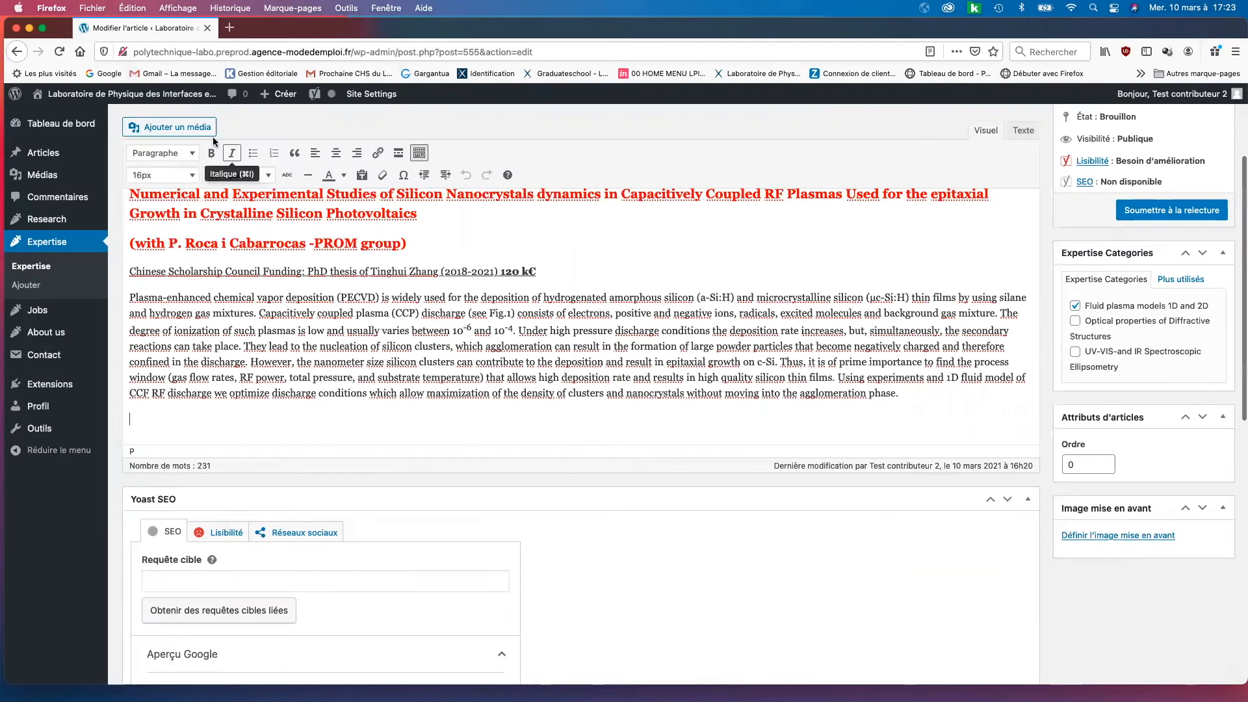
pyautogui.click(195, 132)
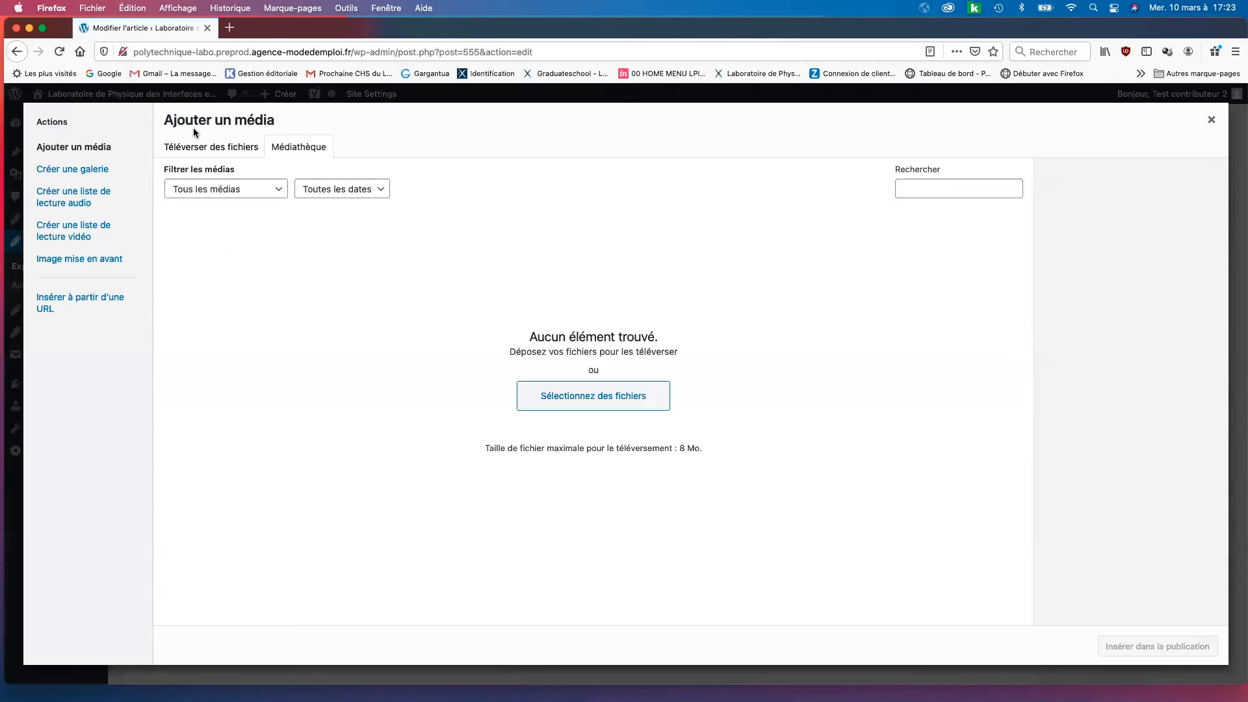
pyautogui.click(87, 170)
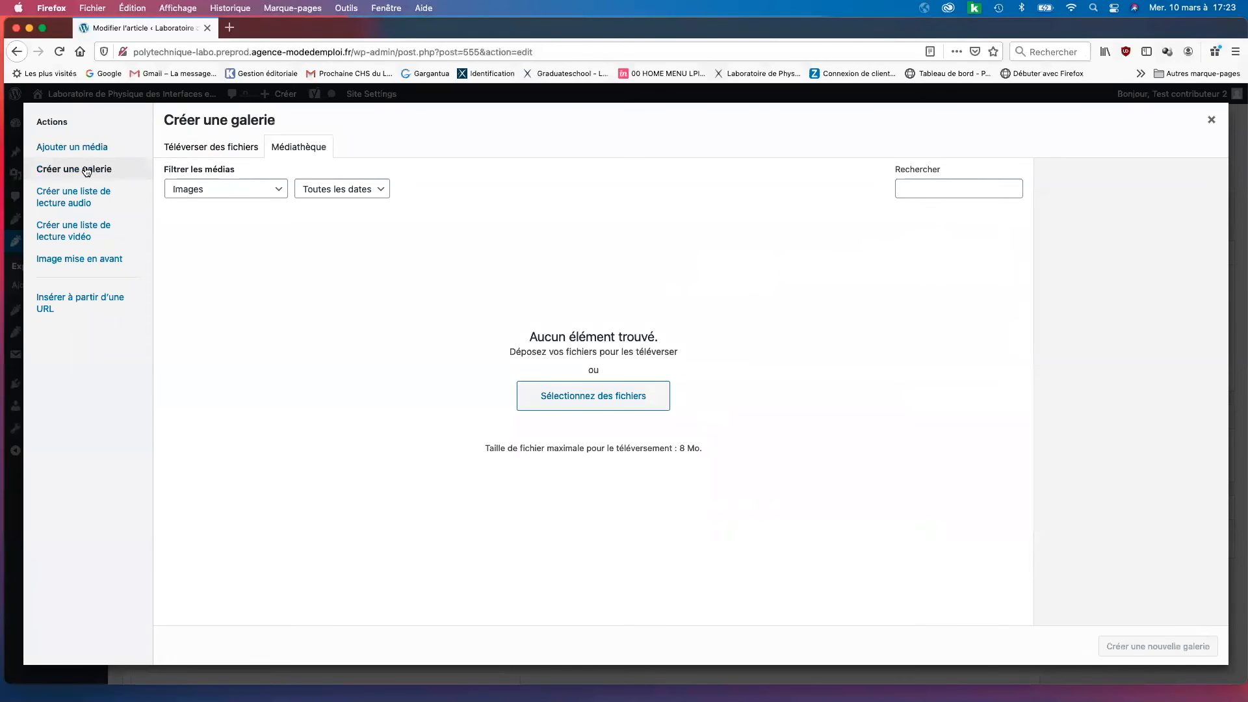
pyautogui.click(585, 393)
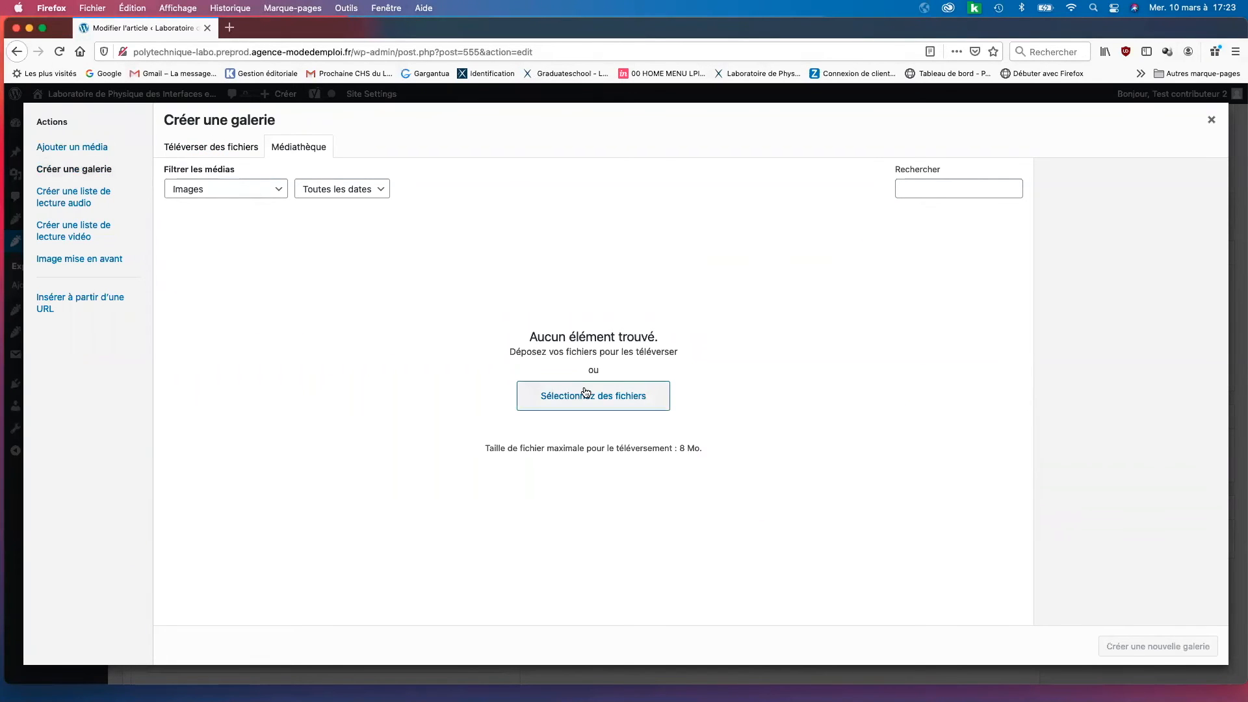
pyautogui.click(518, 194)
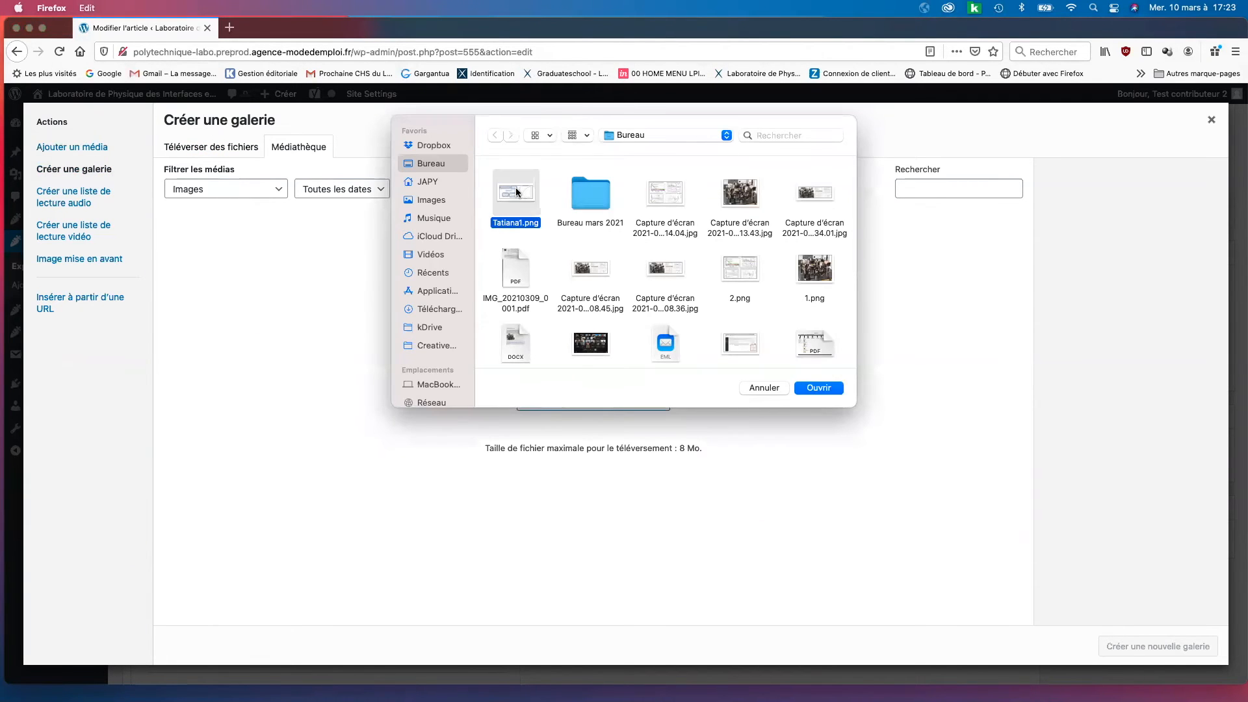
pyautogui.click(833, 388)
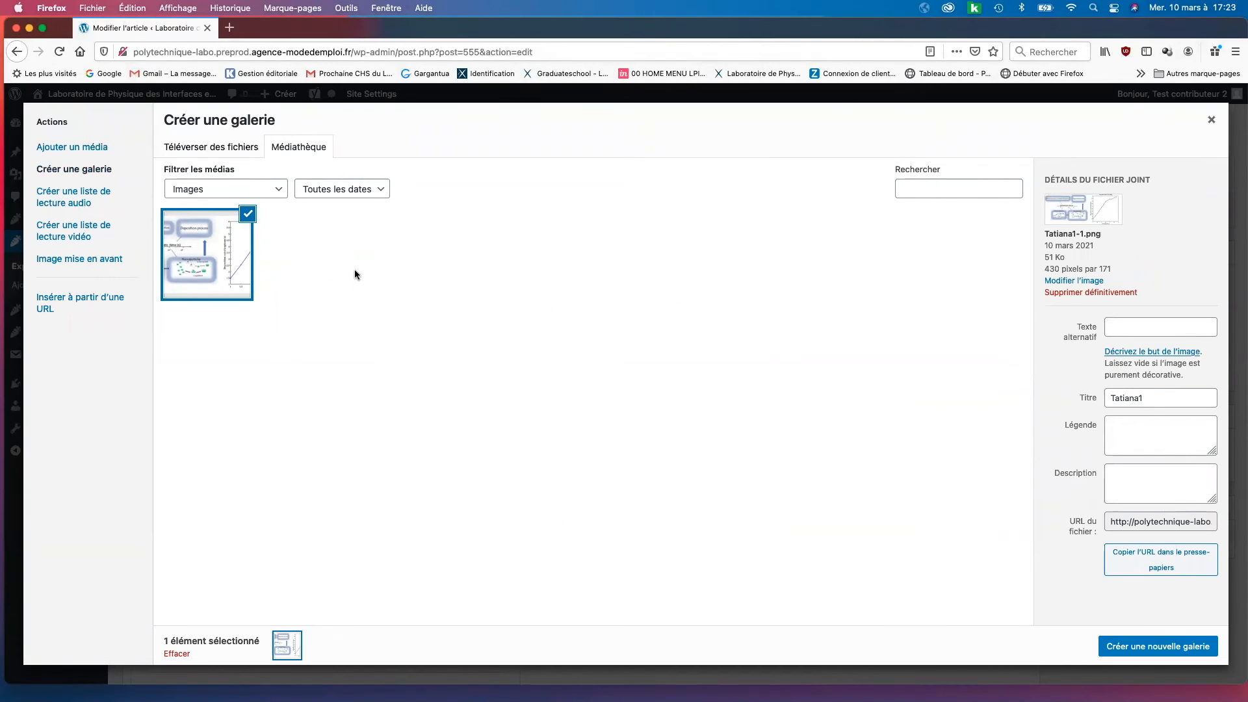
pyautogui.click(75, 148)
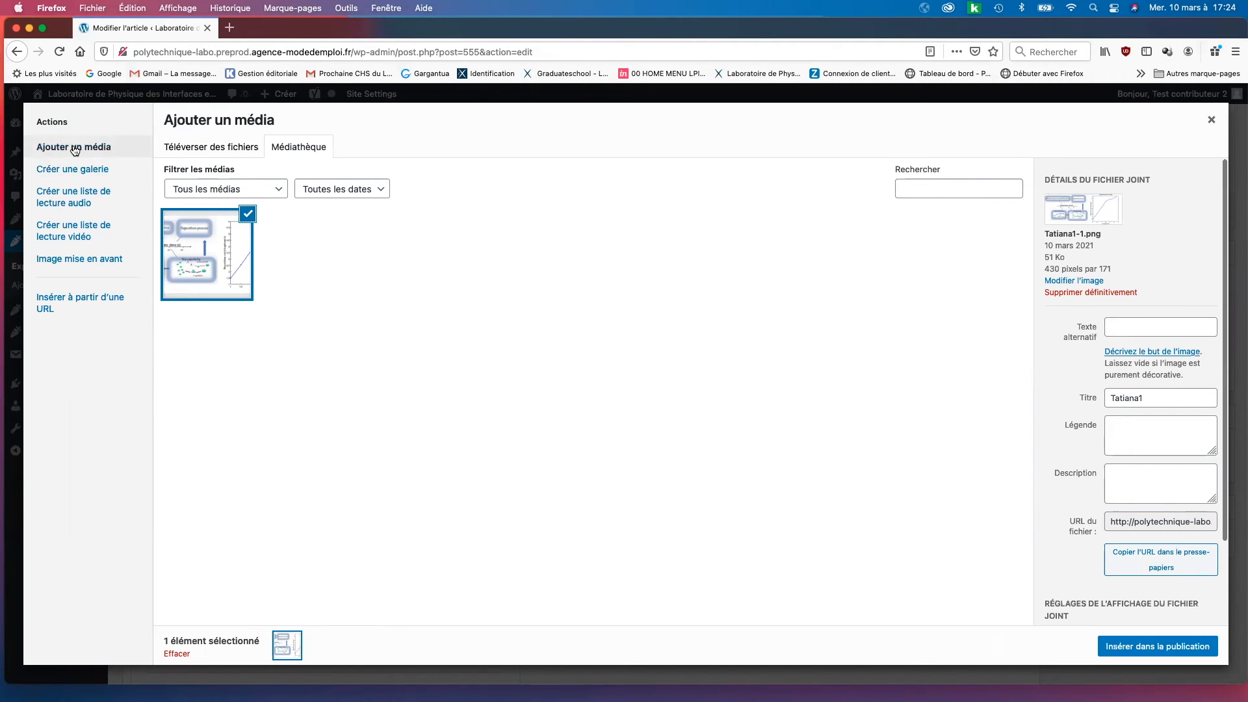
pyautogui.click(1156, 648)
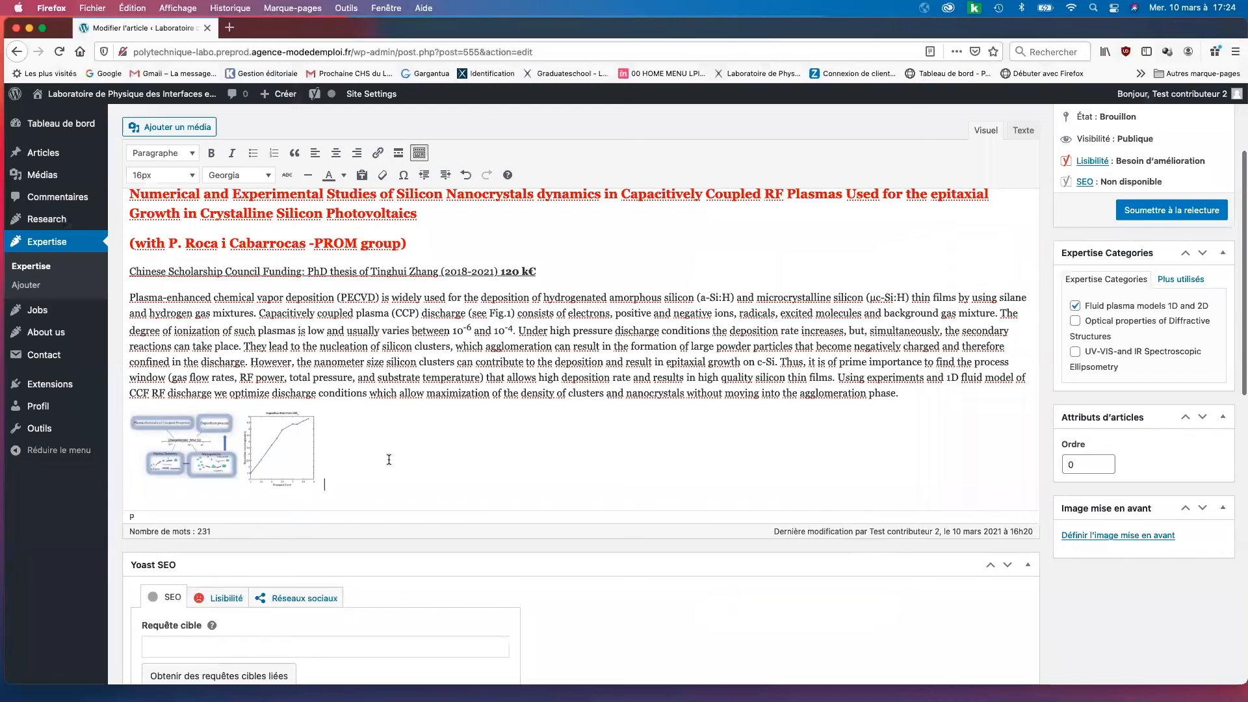
# Centre the inserted figure and set its size to the original 430 × 171
pyautogui.click(288, 431)
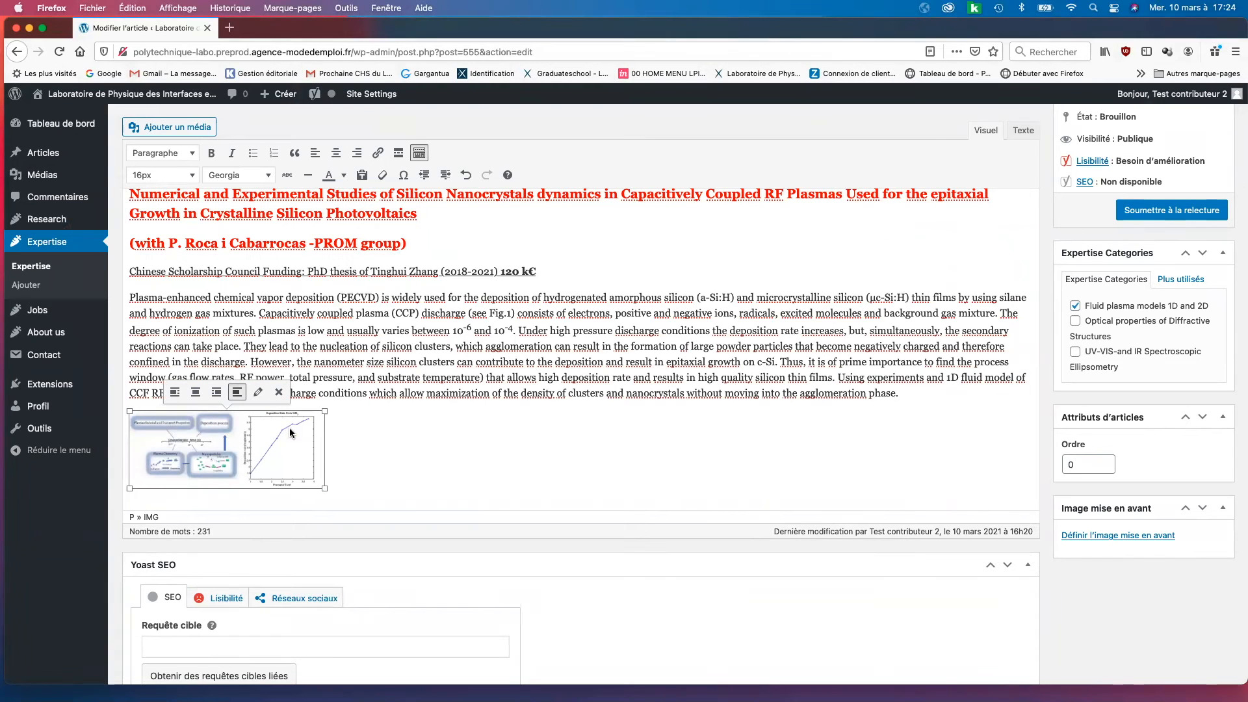
pyautogui.click(196, 393)
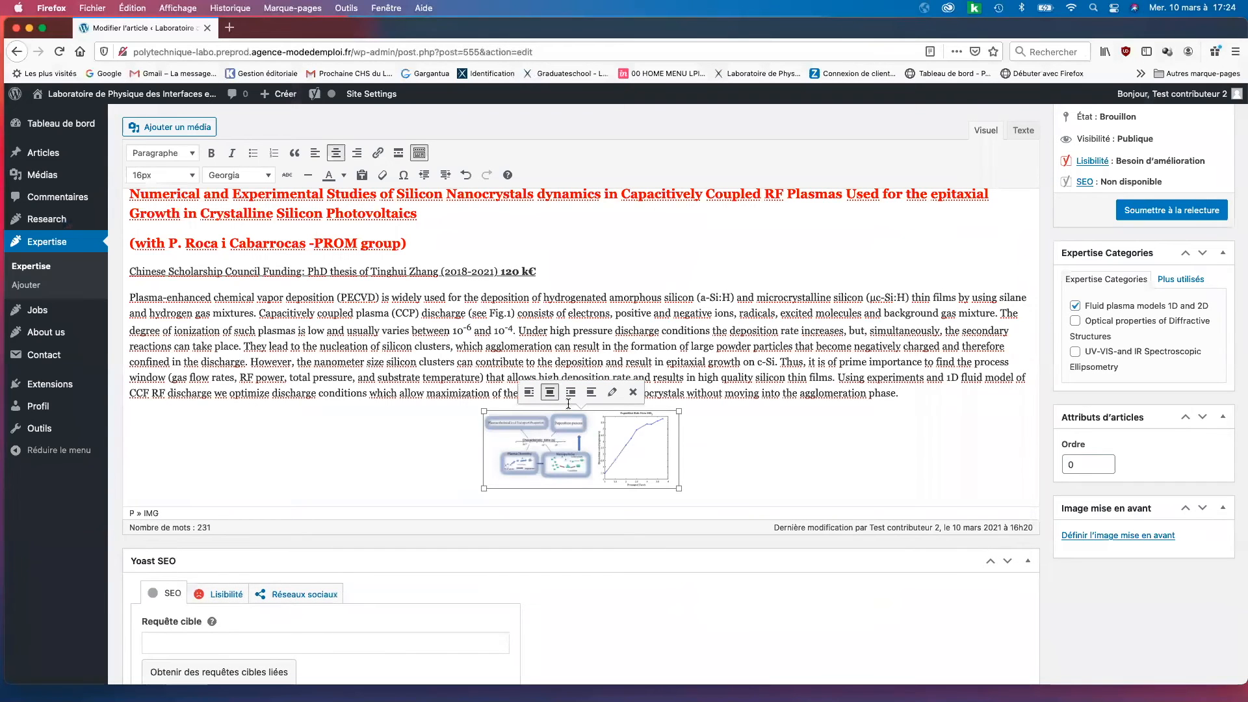
pyautogui.click(612, 394)
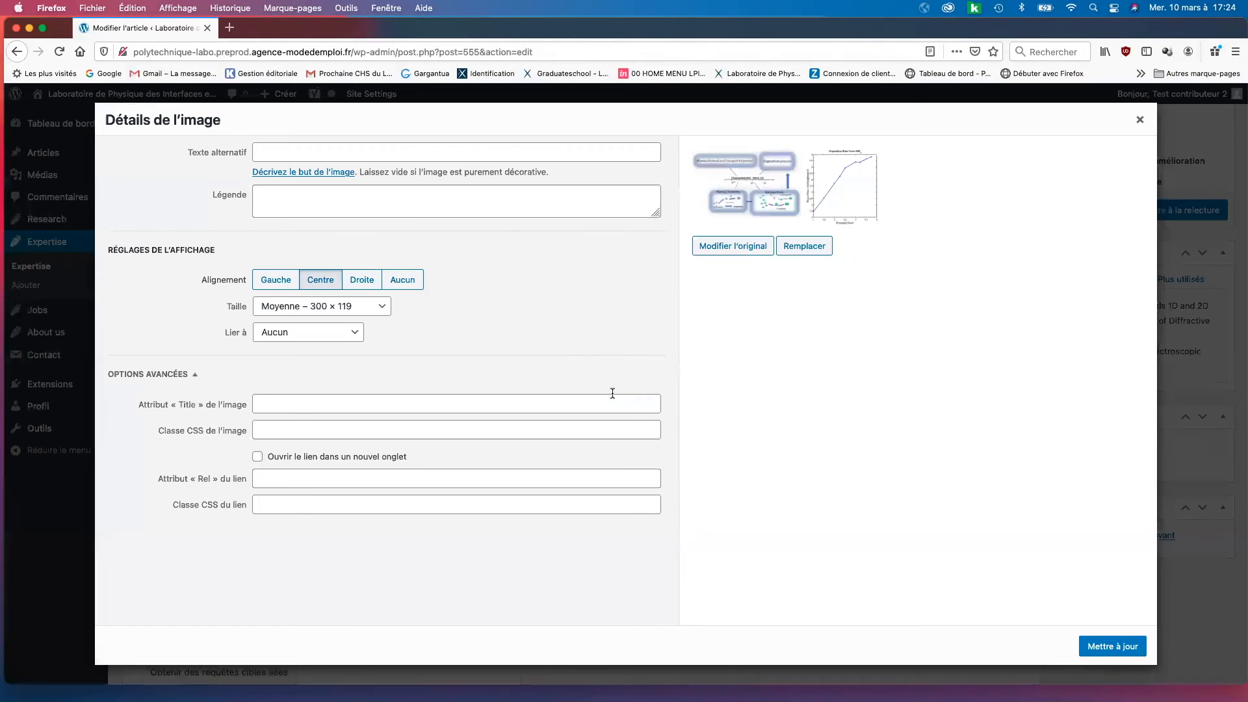
pyautogui.click(386, 306)
pyautogui.click(378, 317)
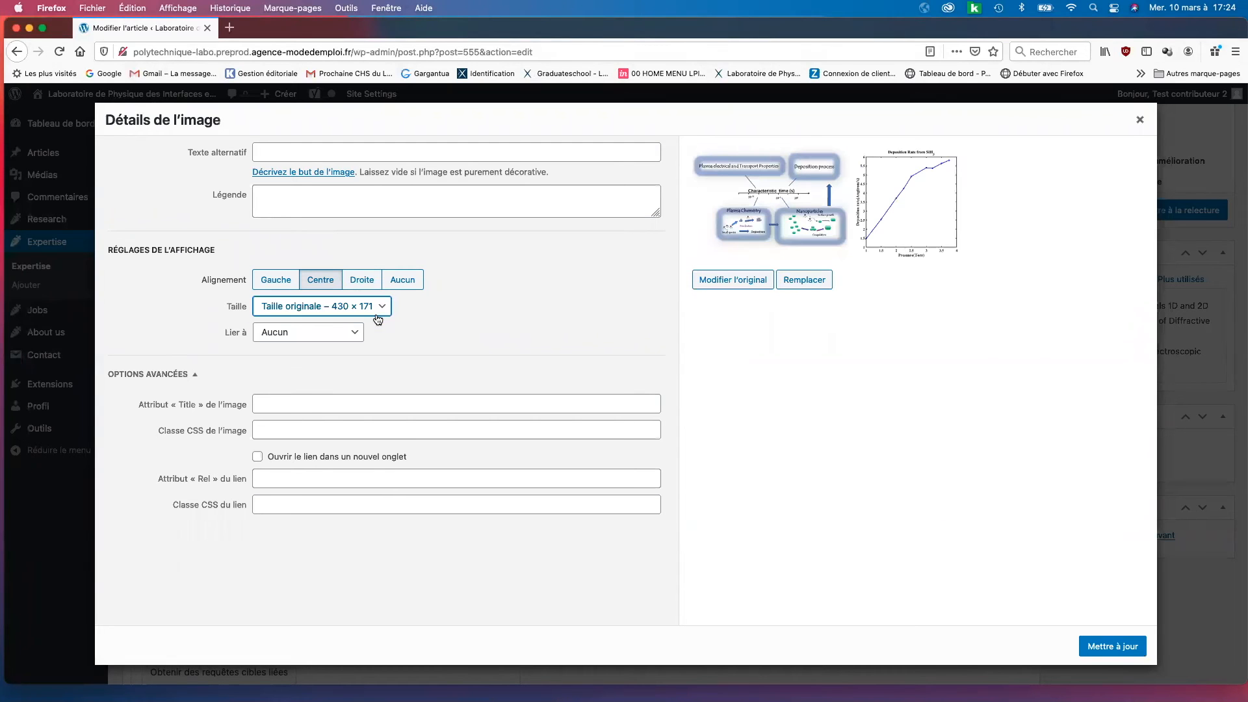
pyautogui.click(1104, 651)
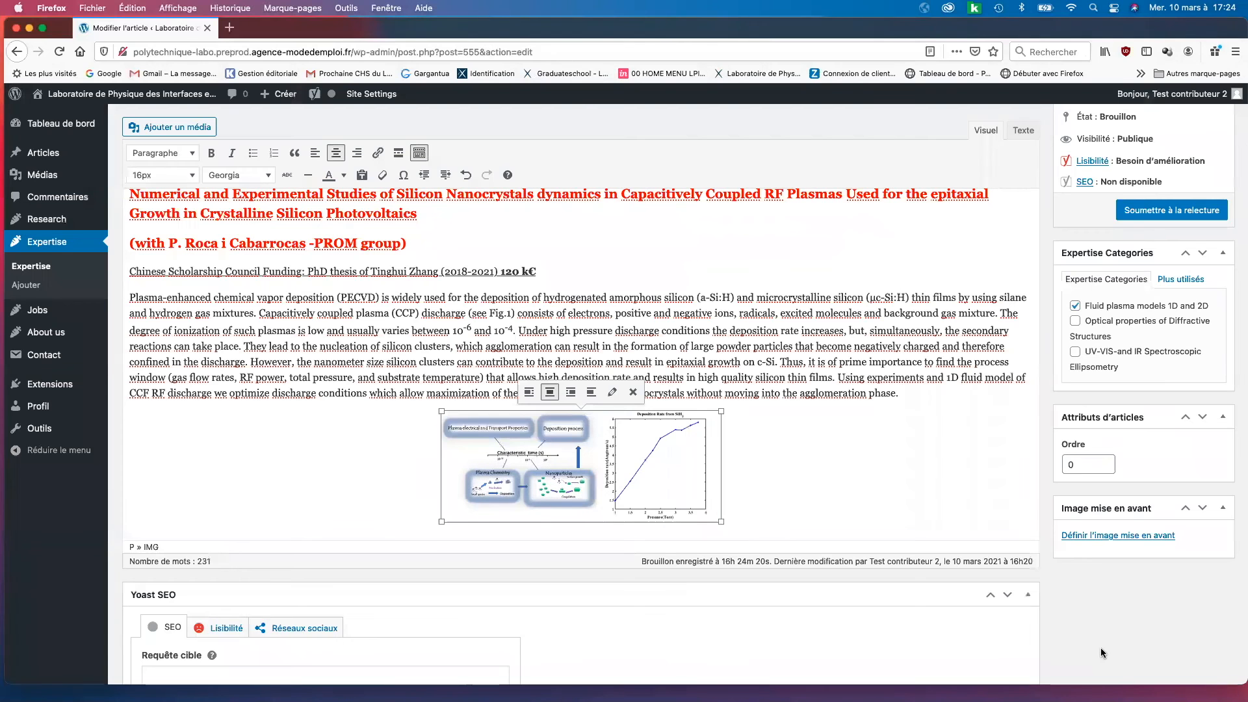
# Preview the article to check the centred figure at its original size and return to the editor
pyautogui.scroll(3, 1128, 211)
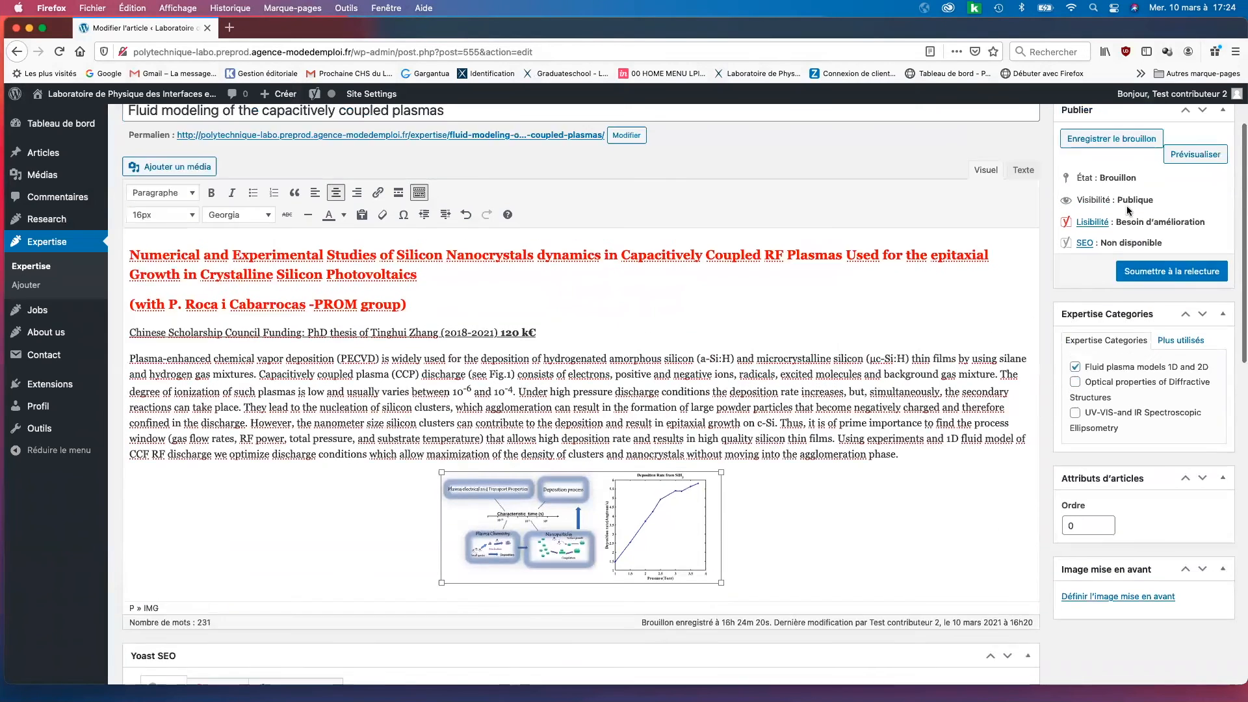
pyautogui.click(1204, 250)
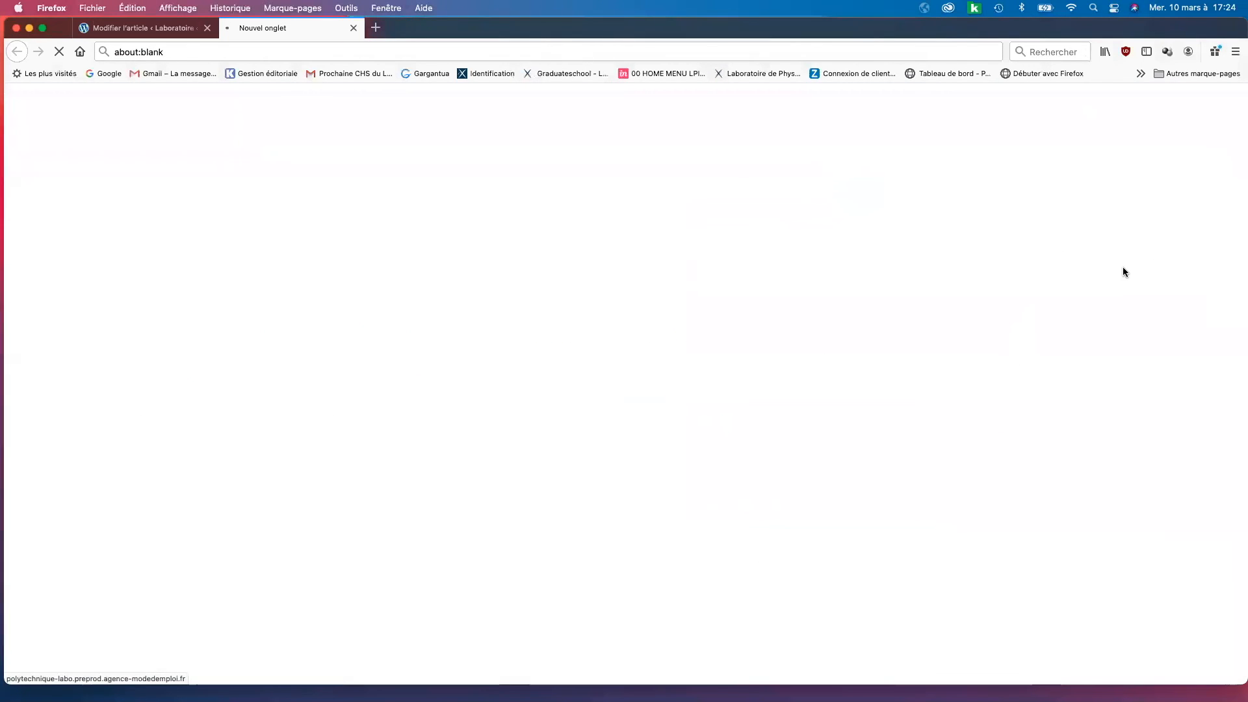
pyautogui.scroll(-6, 741, 340)
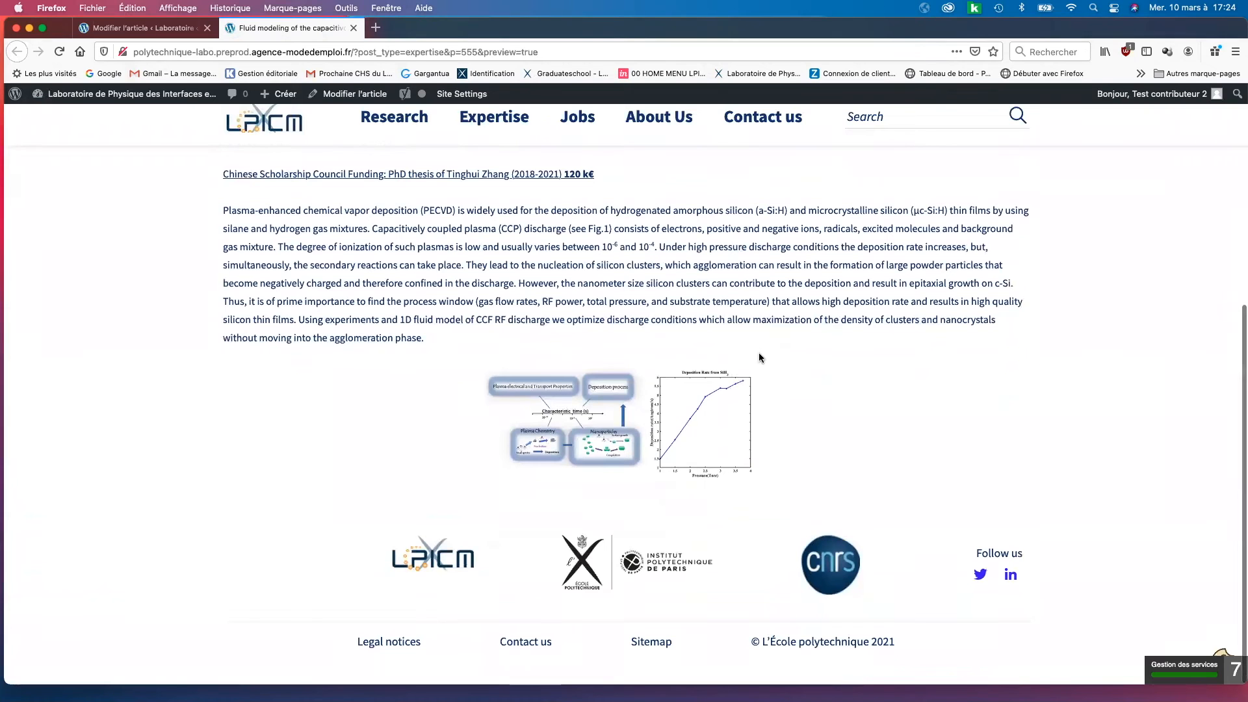
pyautogui.scroll(5, 759, 354)
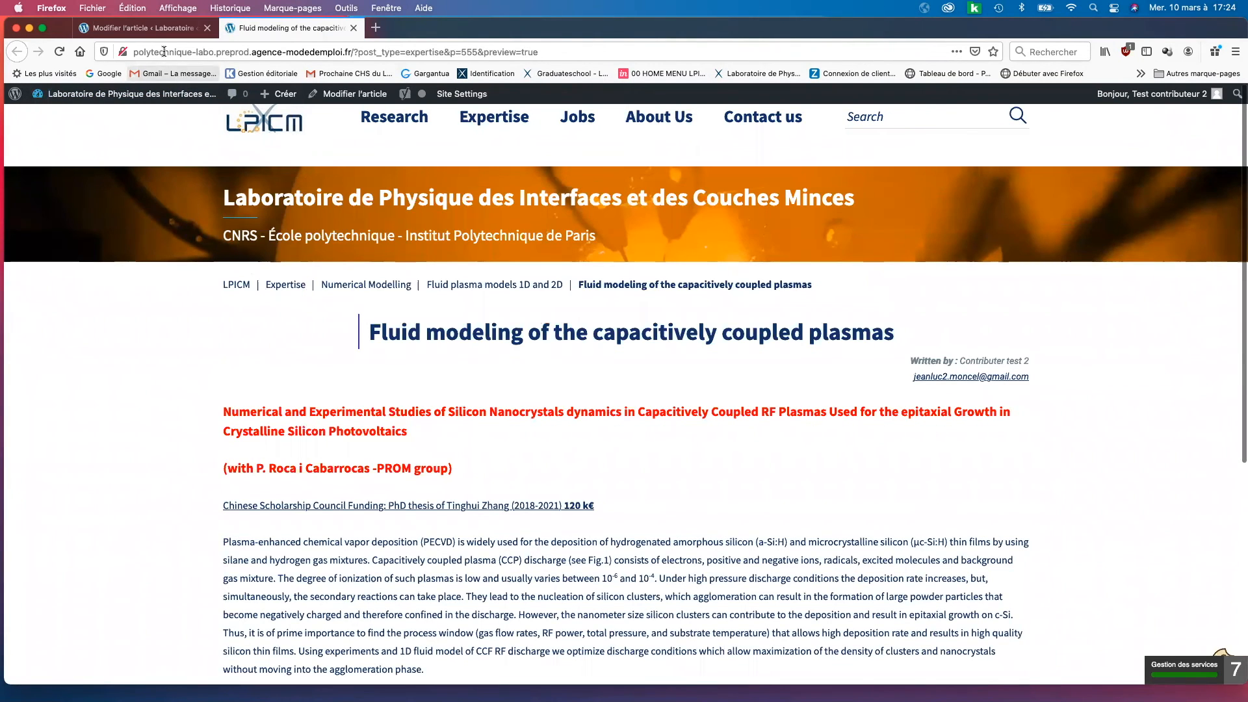
pyautogui.click(140, 28)
# Open the figure's image details and give it a custom size with a width of 600 pixels
pyautogui.scroll(-5, 552, 527)
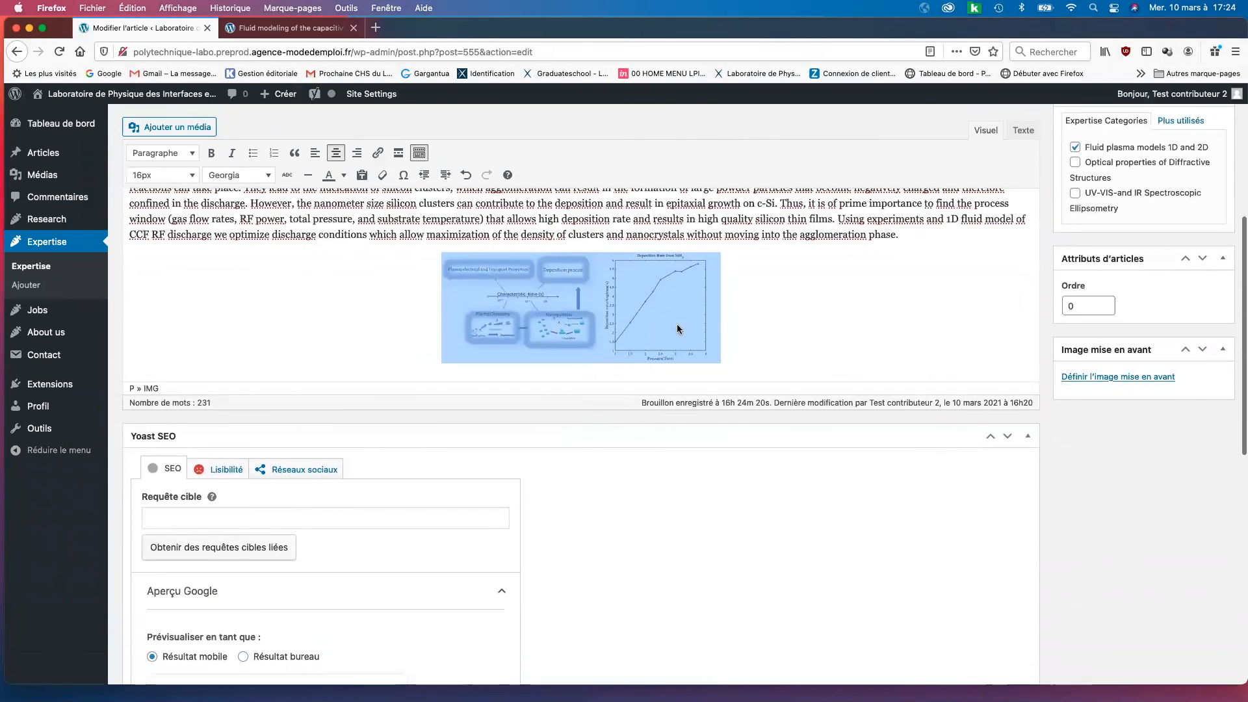
pyautogui.click(656, 332)
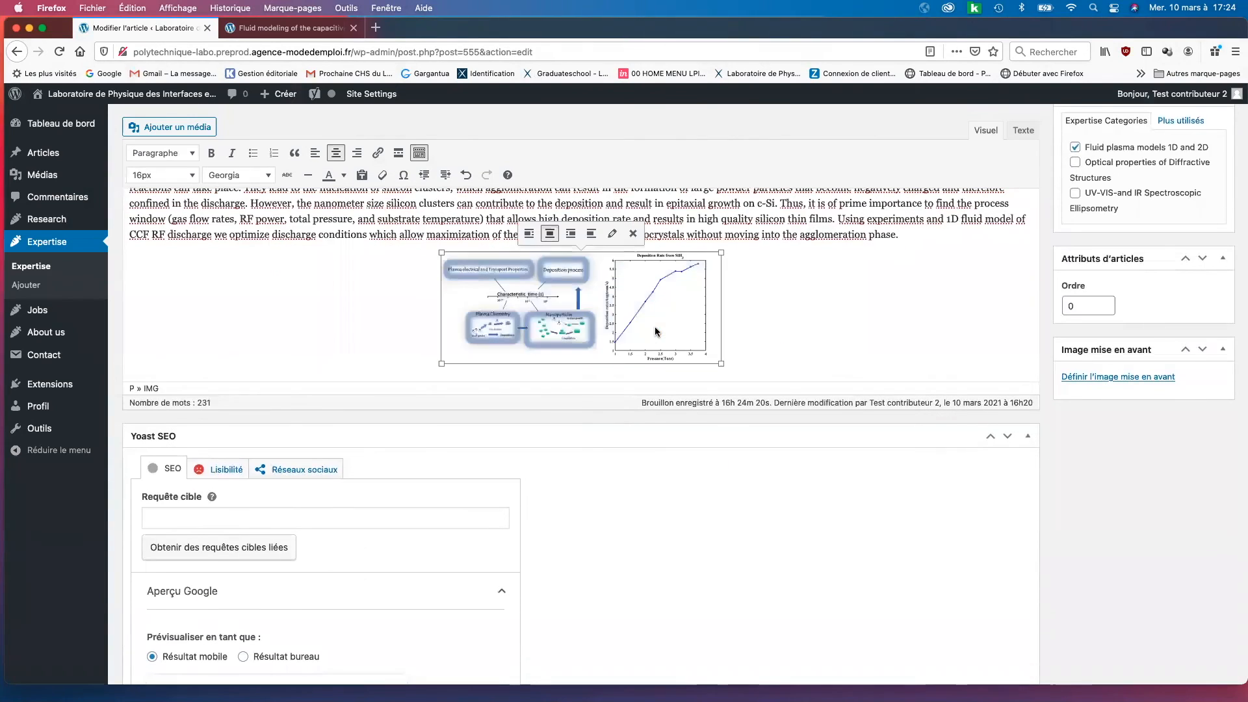
pyautogui.click(611, 236)
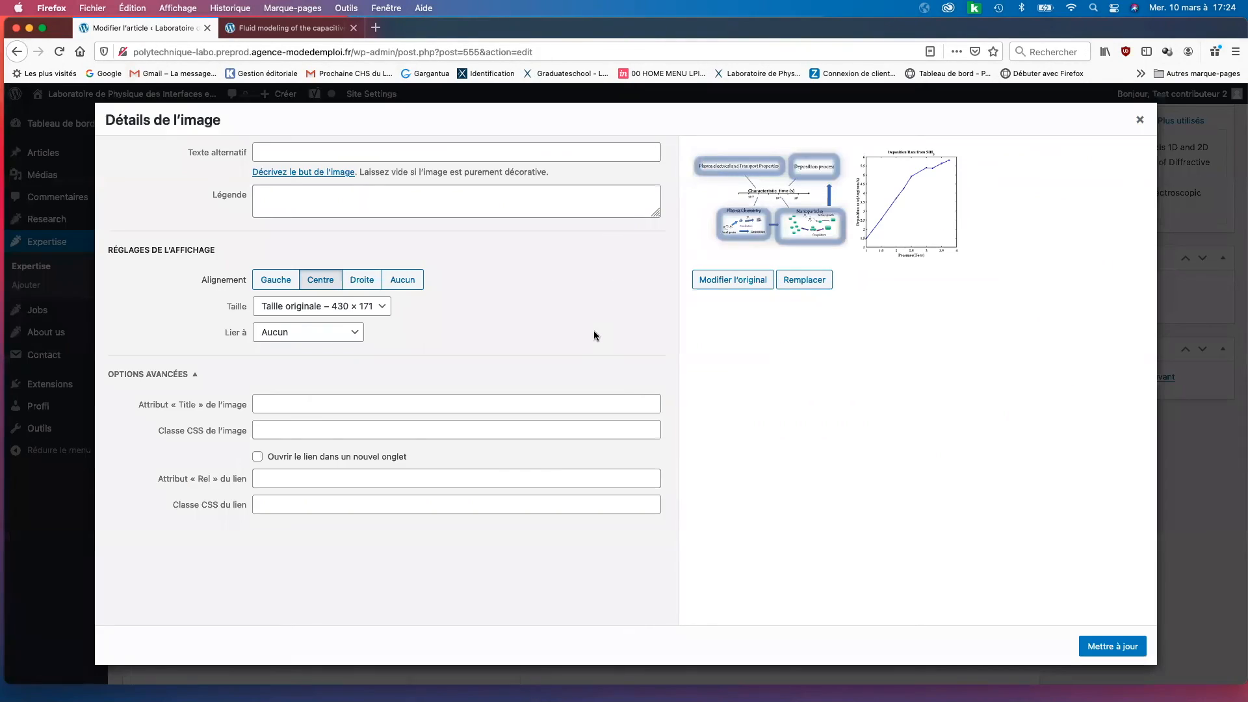
pyautogui.click(384, 306)
pyautogui.click(378, 316)
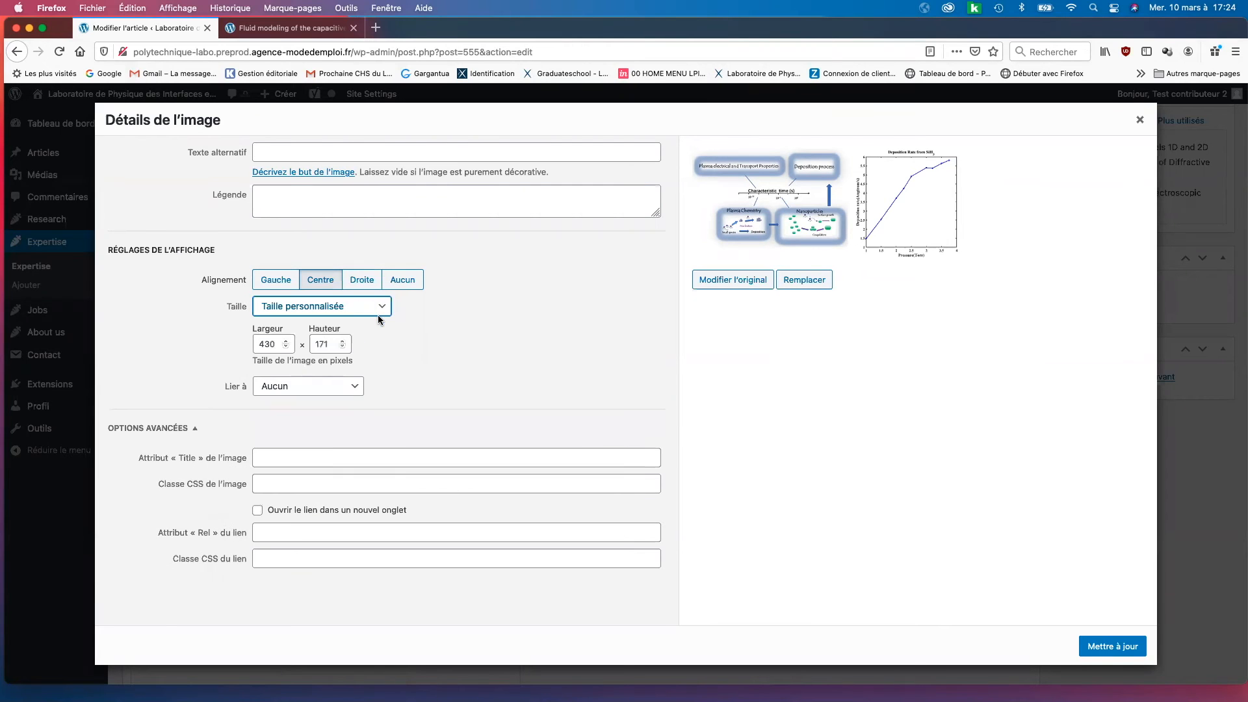
pyautogui.moveTo(278, 344); pyautogui.dragTo(253, 343)
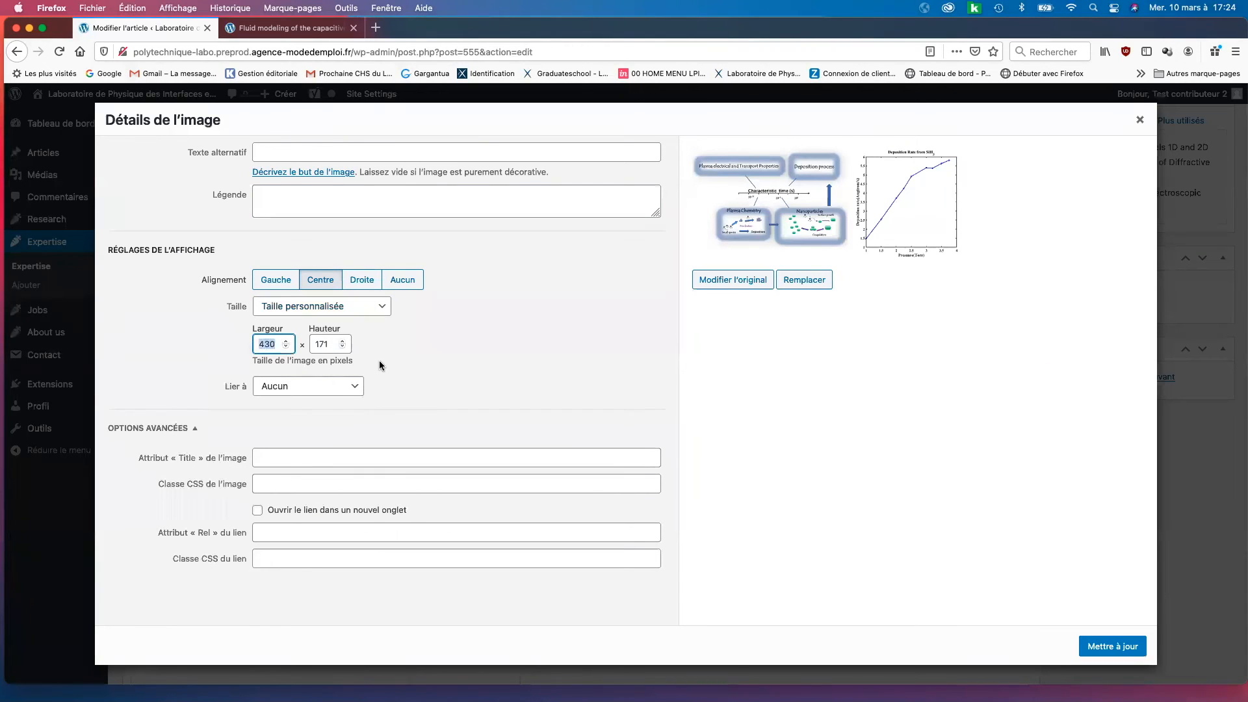
pyautogui.write('6')
# Switch to the Word document and copy the two-part (a) and (b) caption below the figure
pyautogui.hotkey('ctrl', 'Left')
pyautogui.hotkey('ctrl', 'Left')
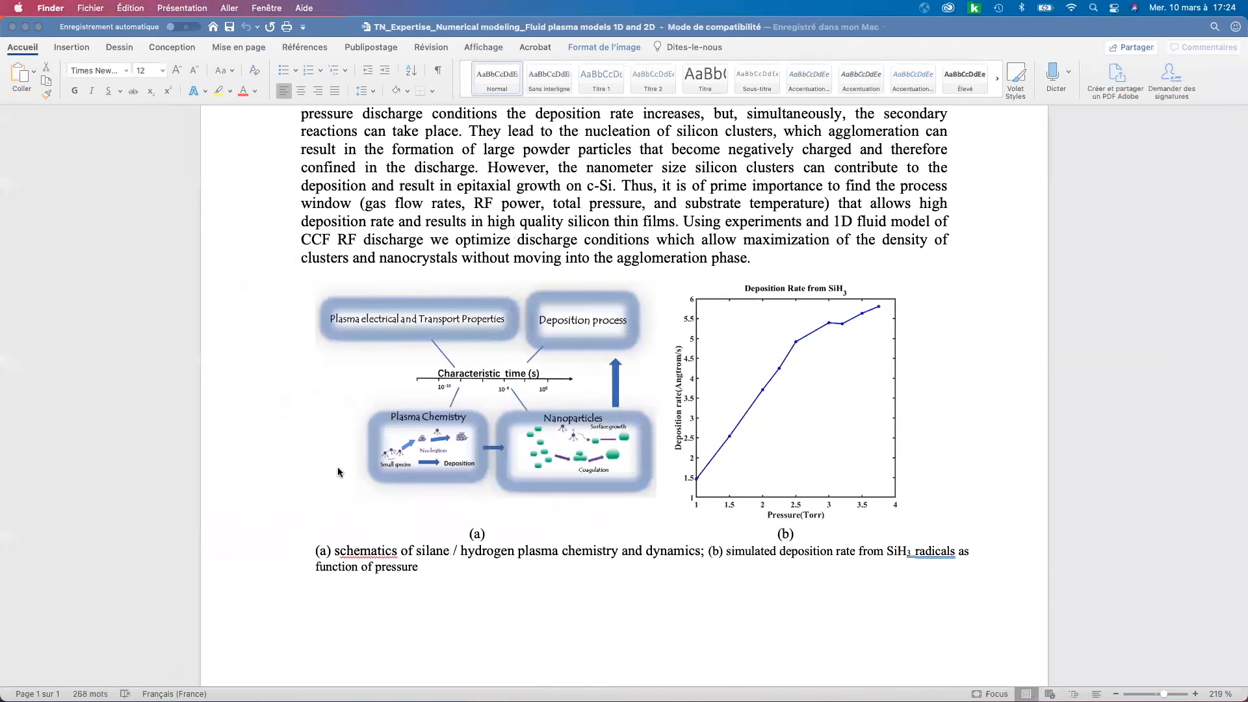
pyautogui.click(420, 569)
pyautogui.moveTo(420, 569); pyautogui.dragTo(315, 556)
pyautogui.press('super+c')
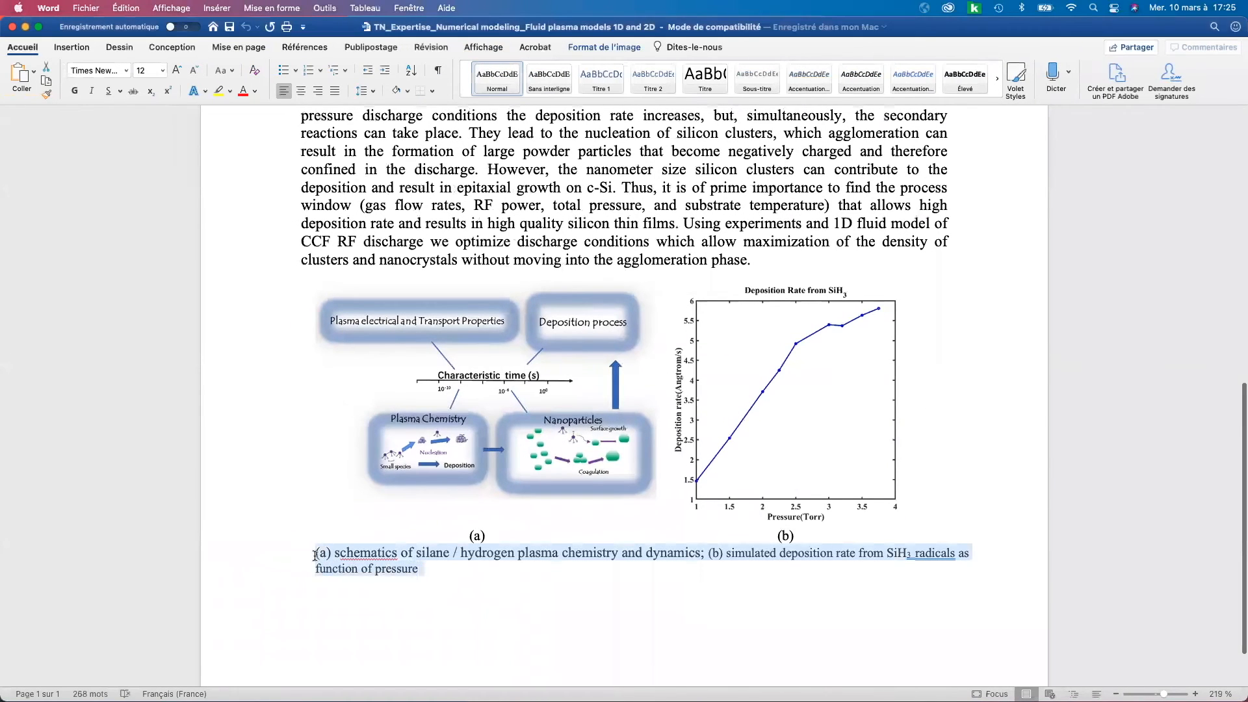
pyautogui.rightClick(359, 450)
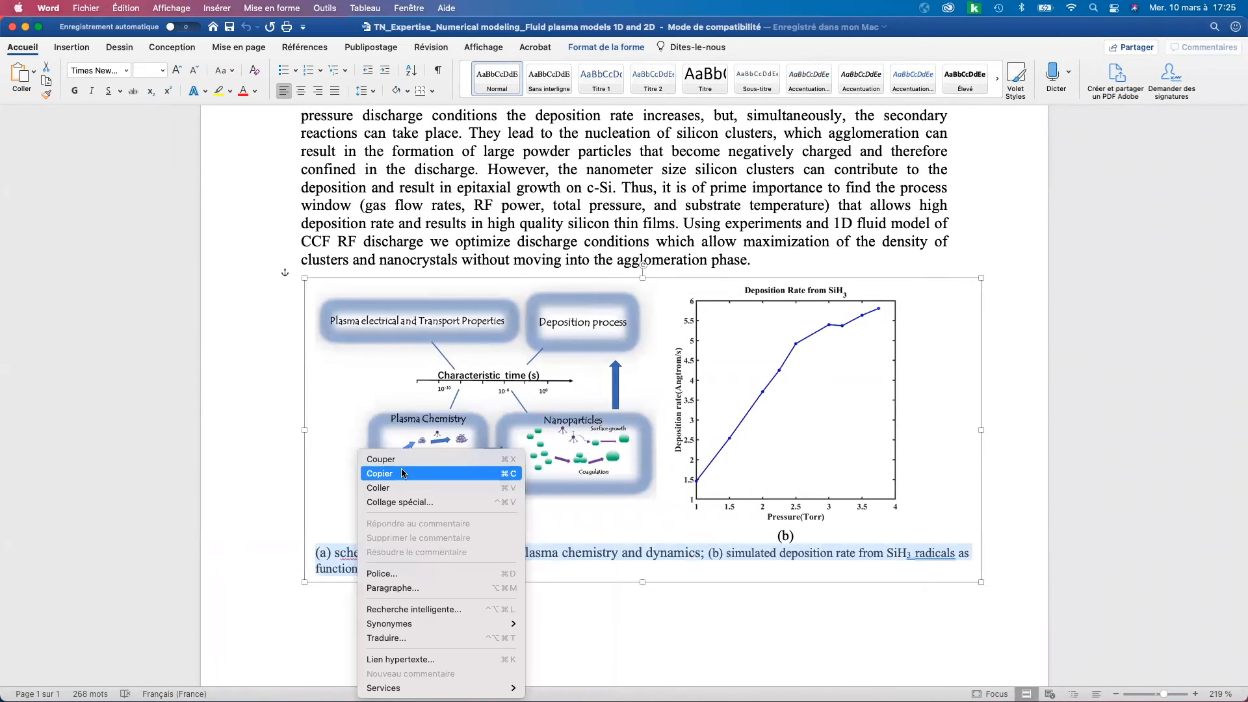
pyautogui.click(402, 474)
# Return to Firefox, paste the copied text as the figure's caption and update the image in the article
pyautogui.hotkey('ctrl', 'Right')
pyautogui.hotkey('ctrl', 'Right')
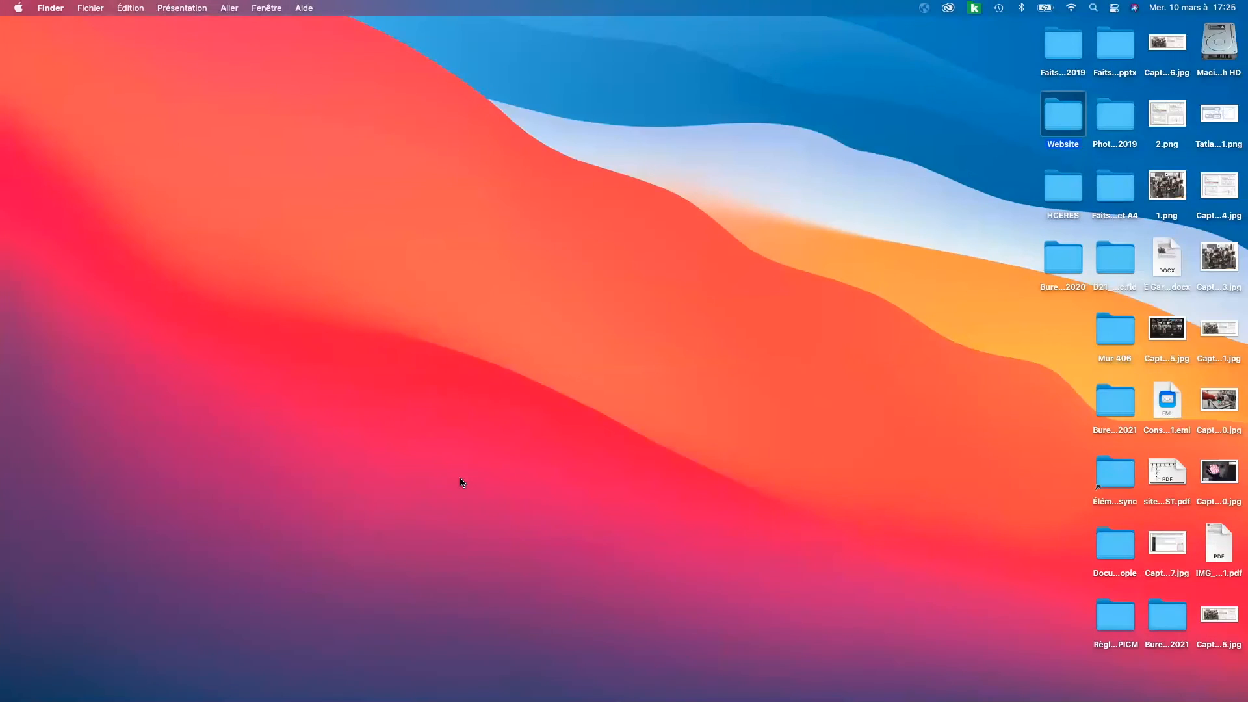
pyautogui.click(327, 197)
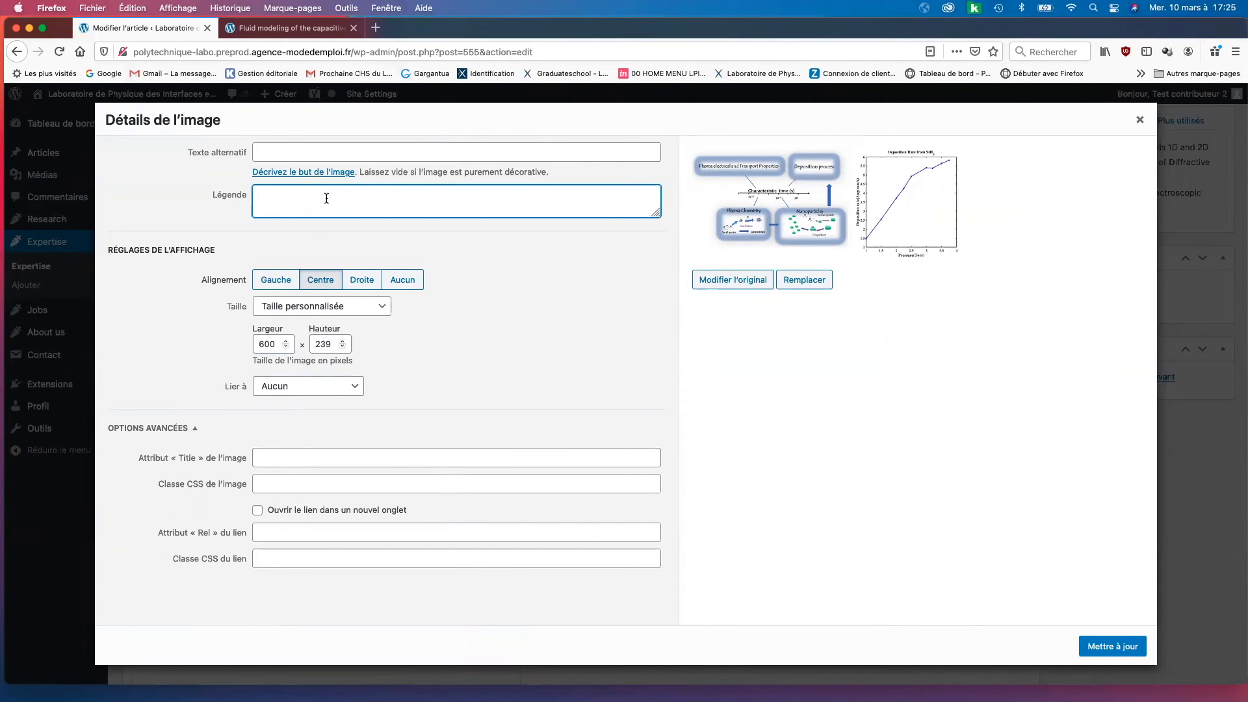
pyautogui.press('super+v')
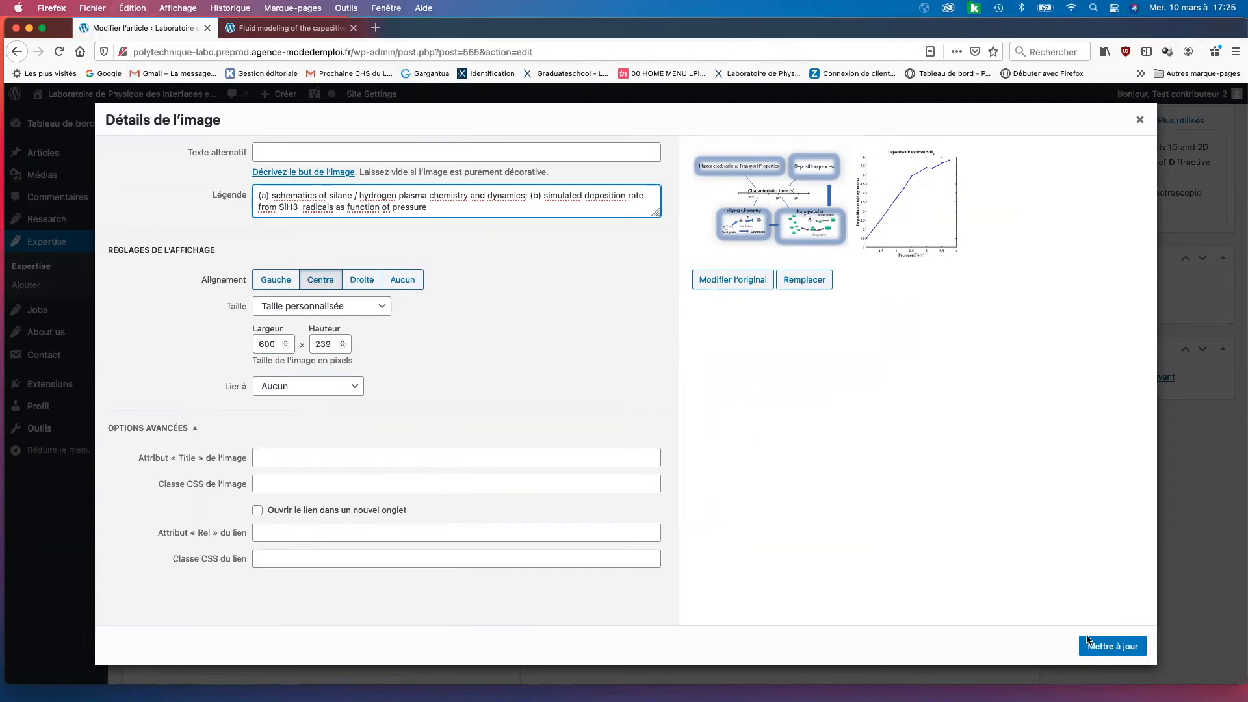
pyautogui.click(1103, 652)
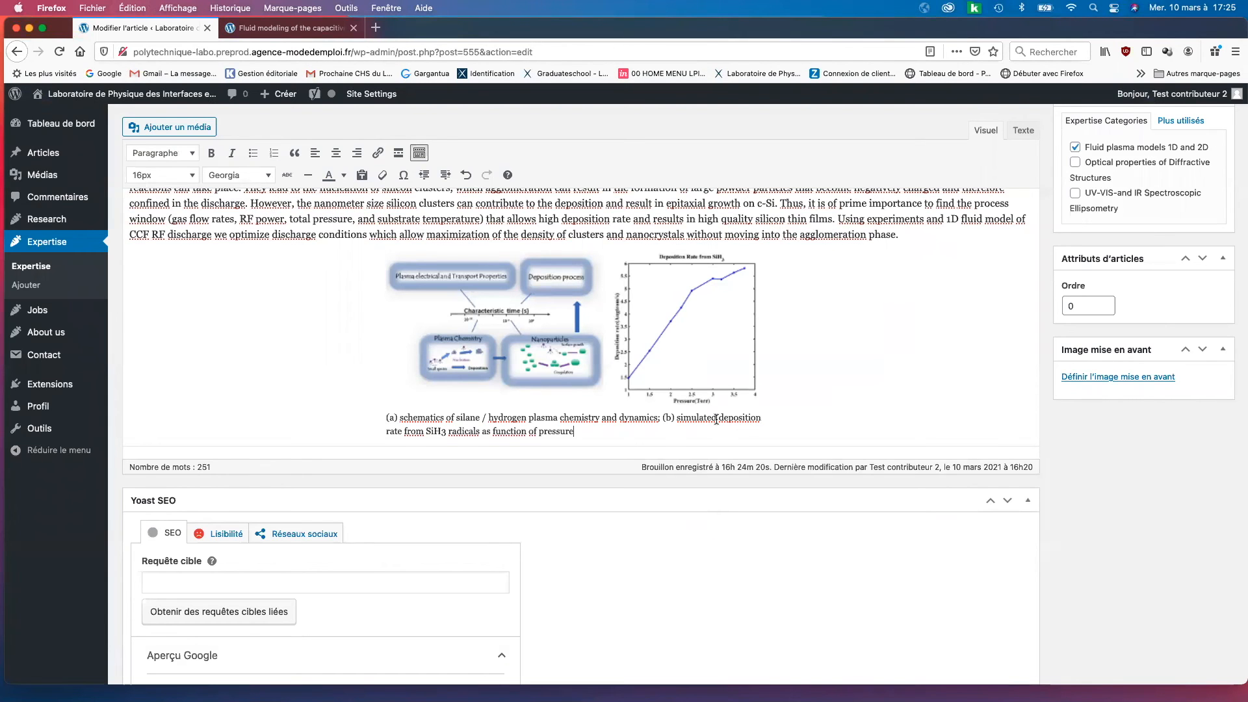
# Preview the article to check the enlarged figure with its caption and return to the editor
pyautogui.scroll(5, 1099, 283)
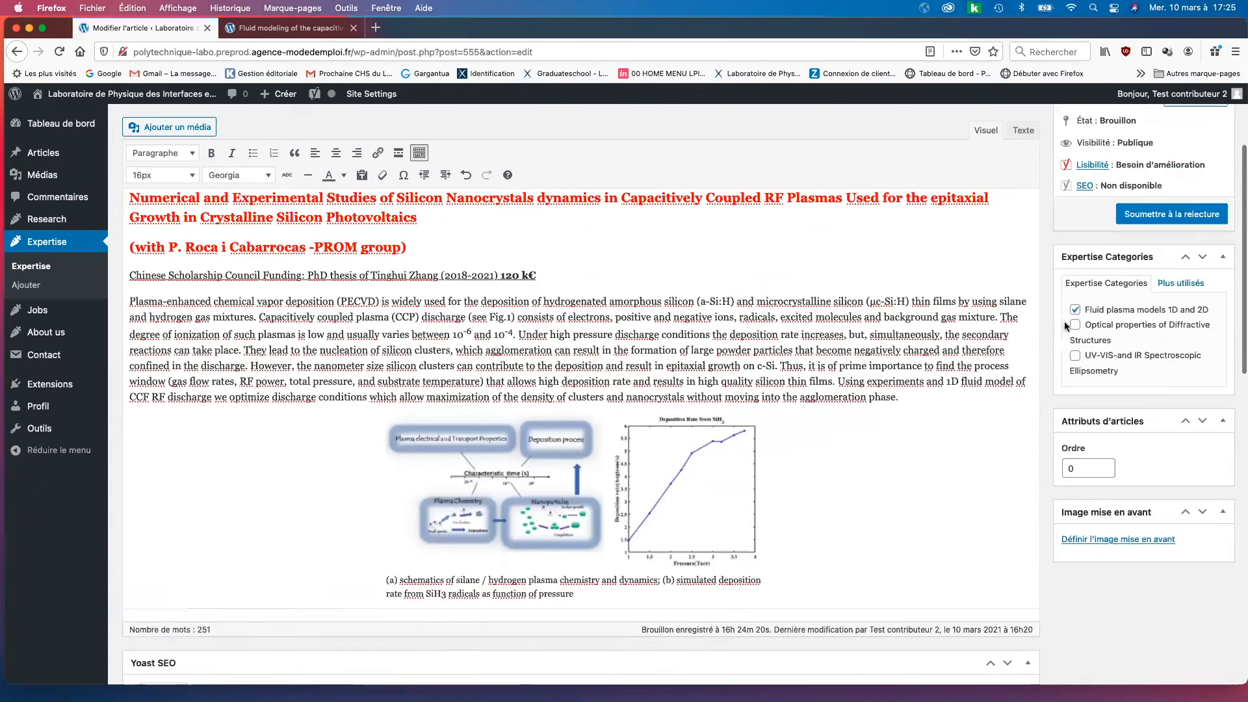
pyautogui.click(1197, 250)
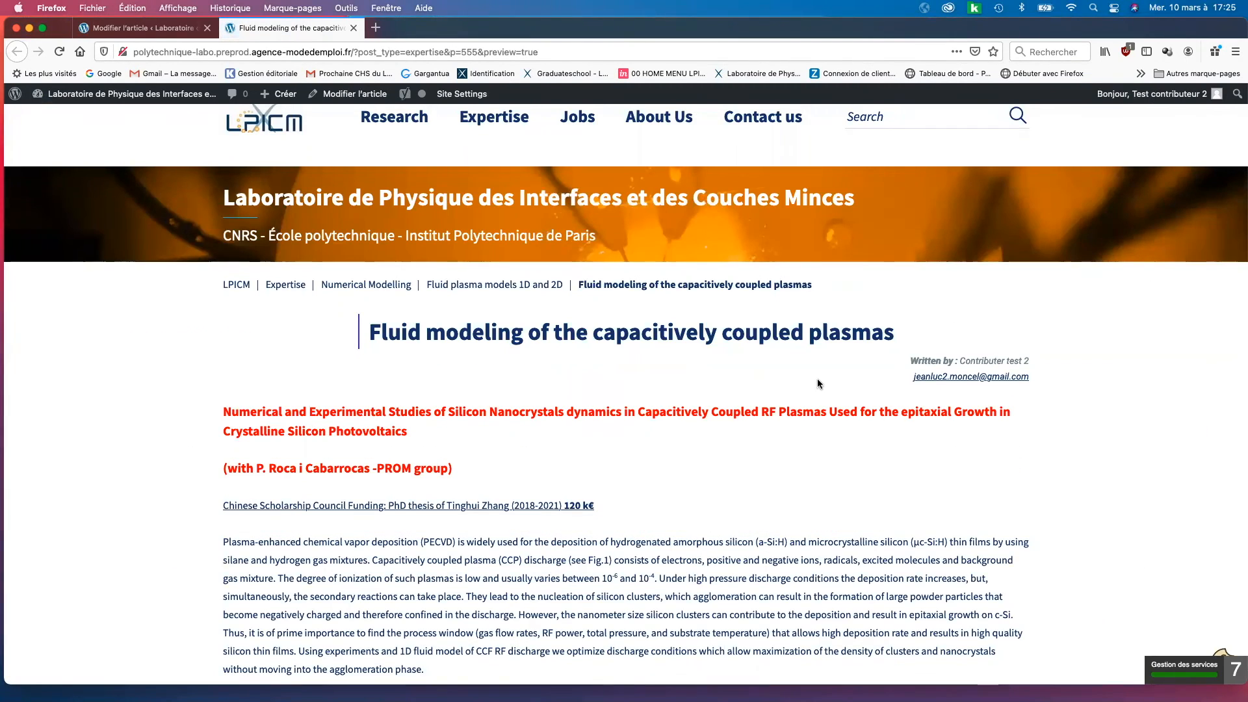
pyautogui.scroll(-4, 819, 383)
pyautogui.scroll(-2, 818, 384)
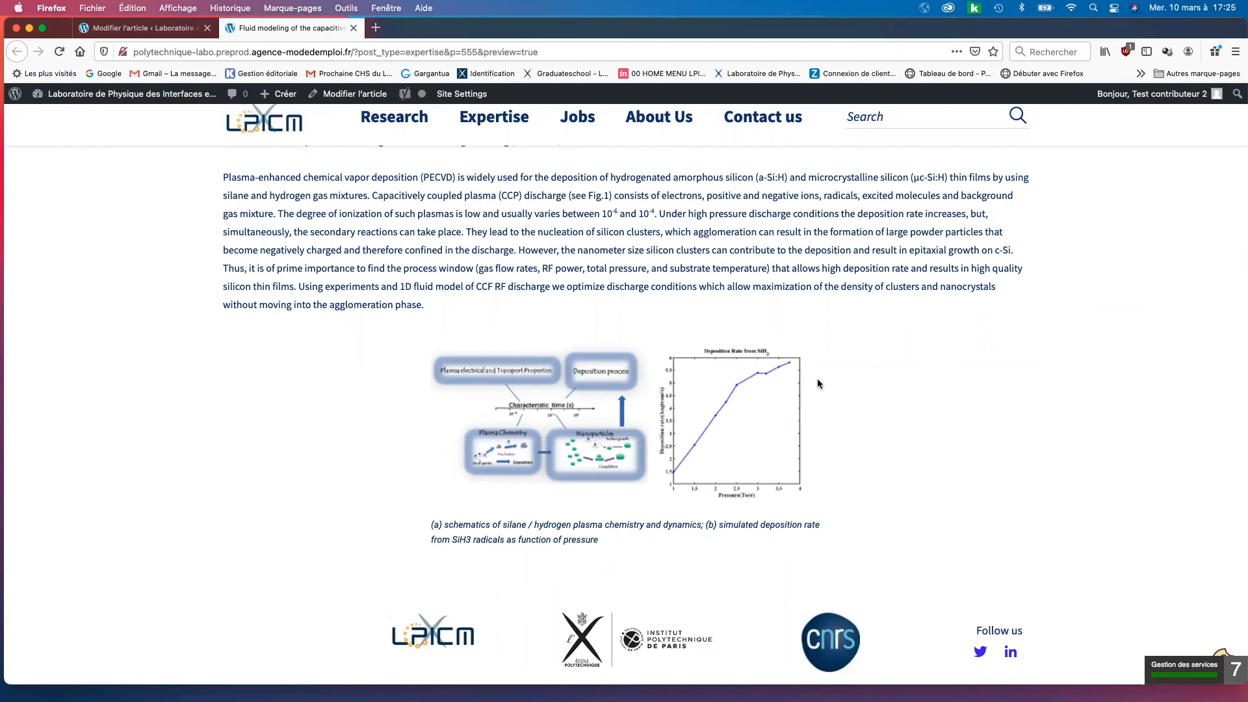
pyautogui.scroll(1, 818, 383)
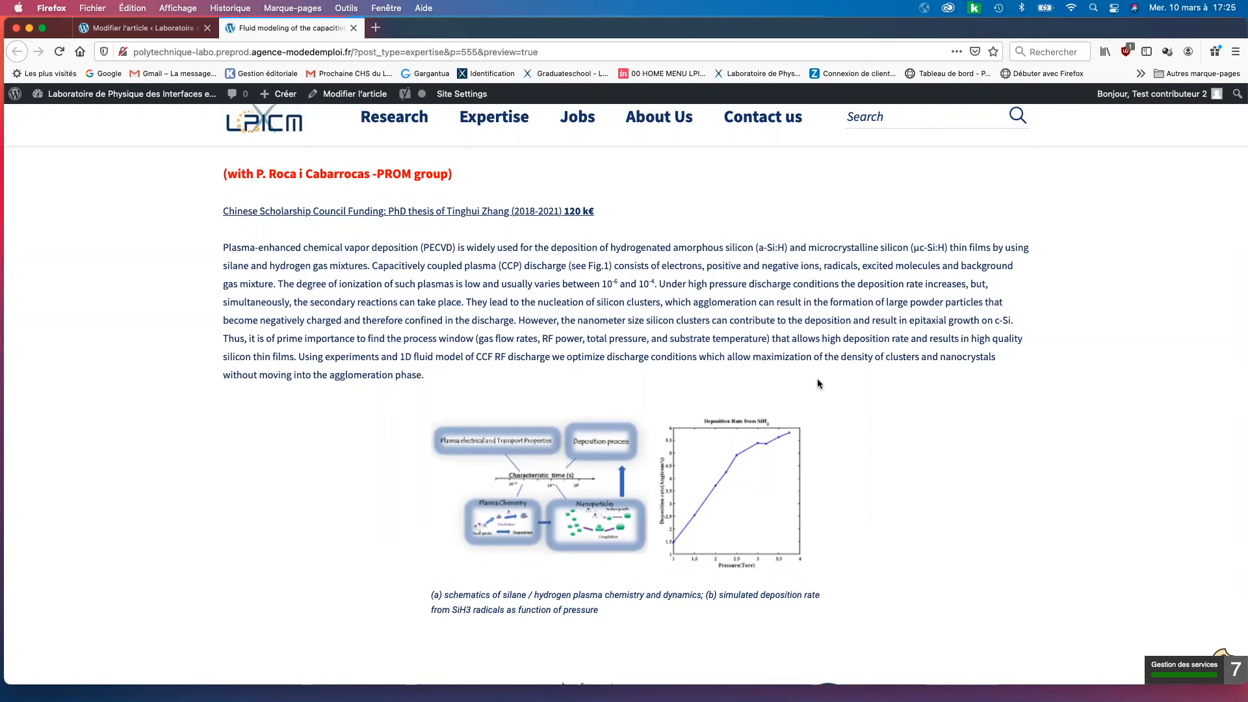
pyautogui.scroll(4, 818, 383)
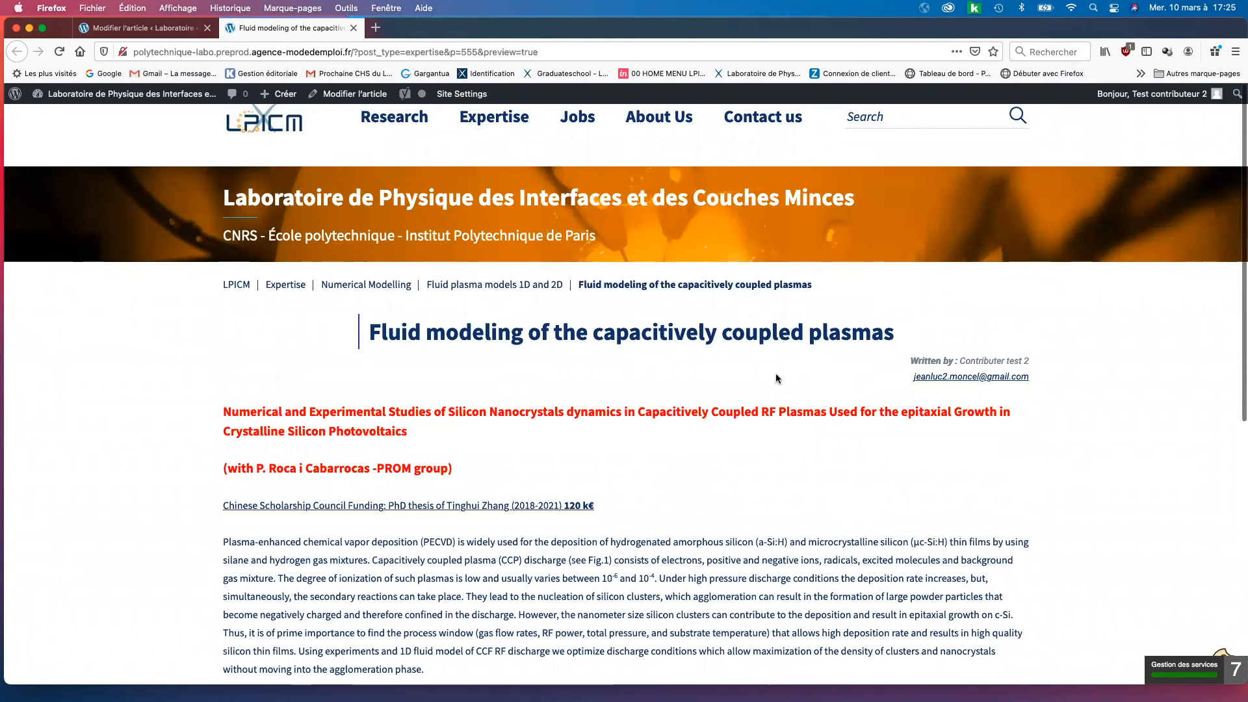
pyautogui.click(120, 27)
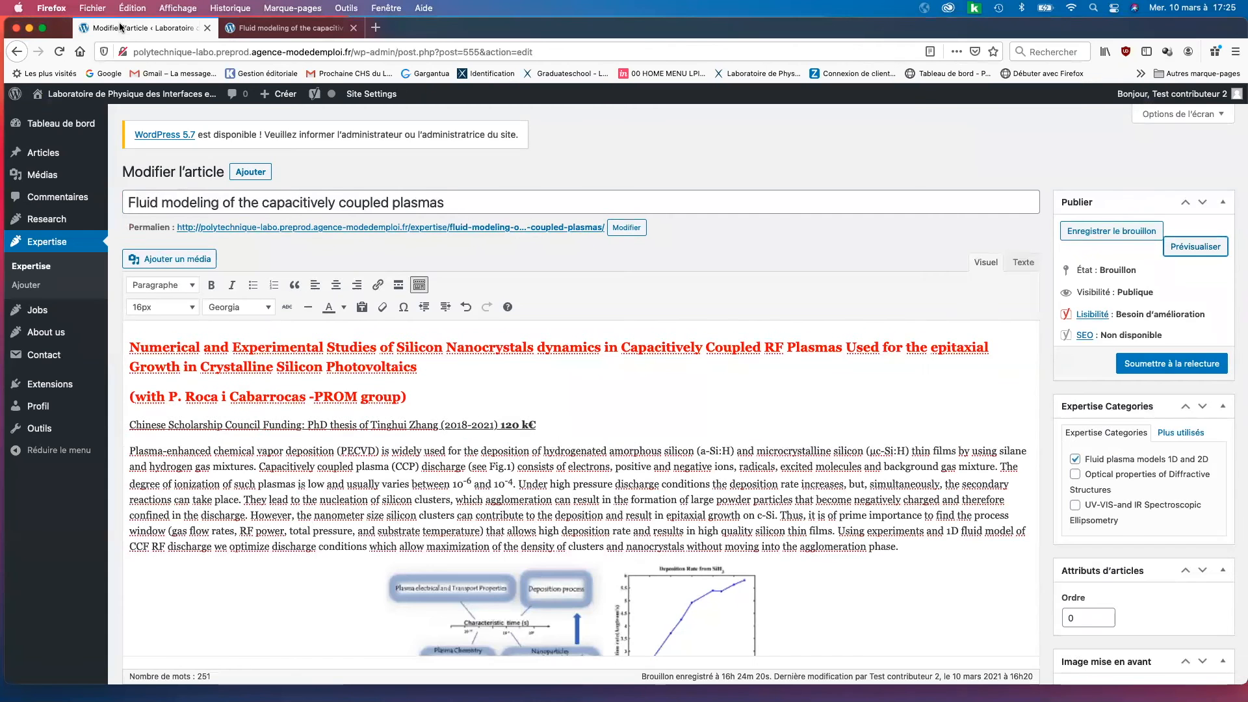
# Set the custom width of the deposition figure to 900 pixels in its image details and update it in the article
pyautogui.scroll(-10, 631, 300)
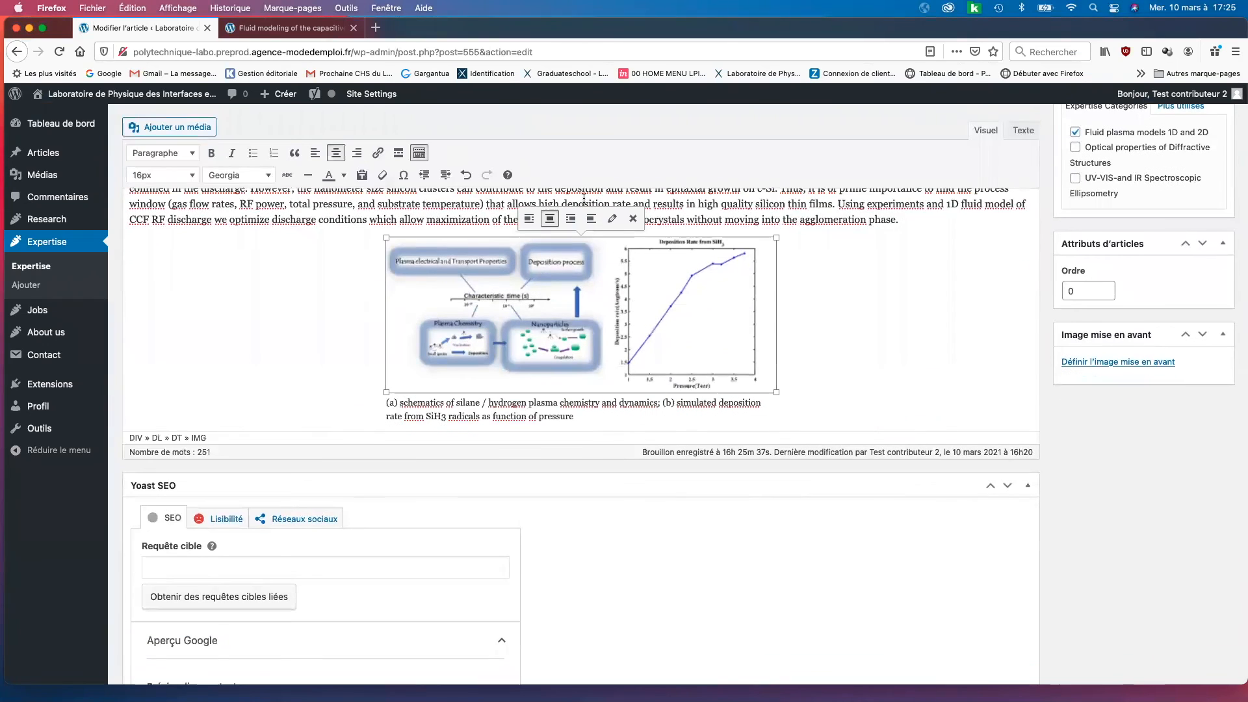
pyautogui.click(612, 218)
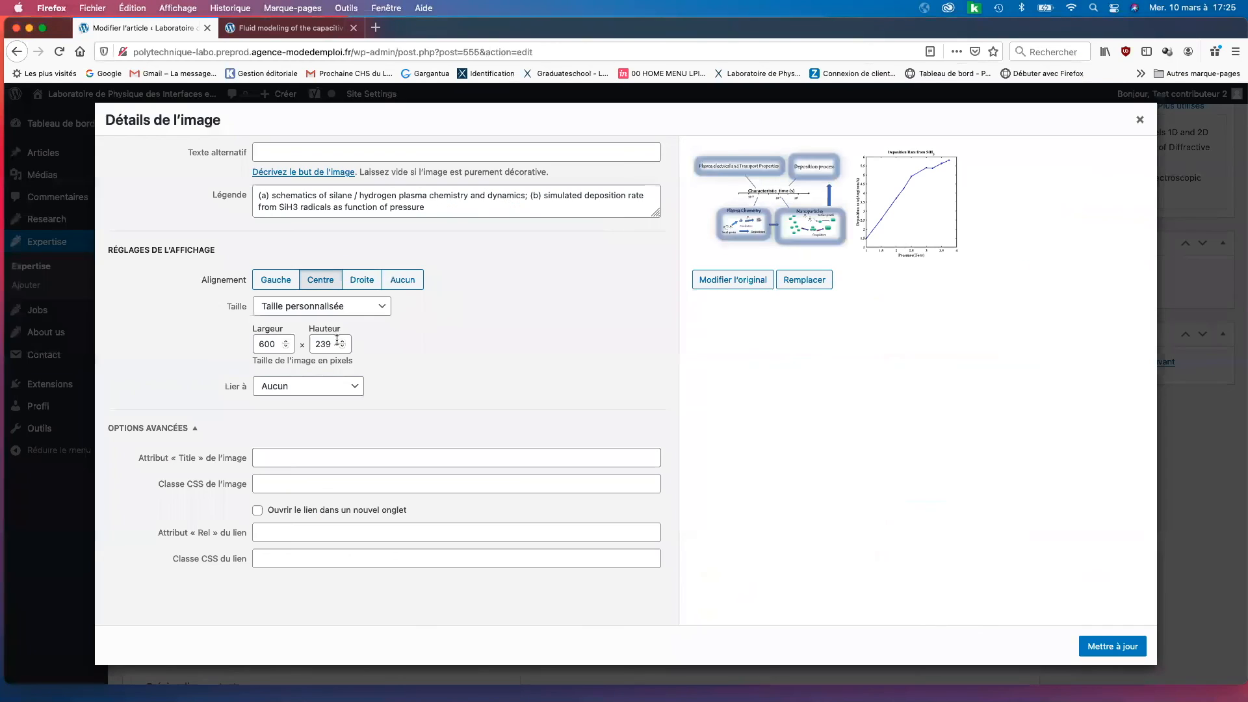
pyautogui.moveTo(274, 343); pyautogui.dragTo(262, 342)
pyautogui.write('900')
pyautogui.click(1124, 645)
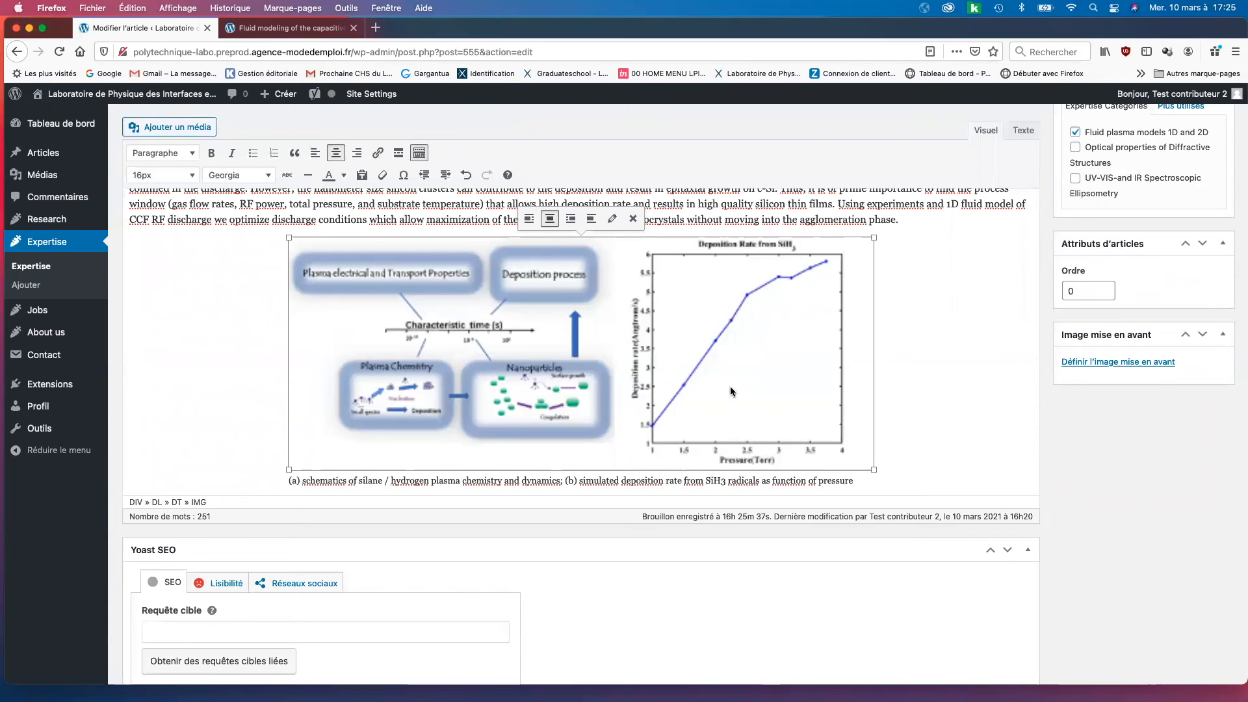
# Save the draft of the fluid modeling article with the enlarged figure
pyautogui.scroll(3, 937, 389)
pyautogui.scroll(2, 938, 389)
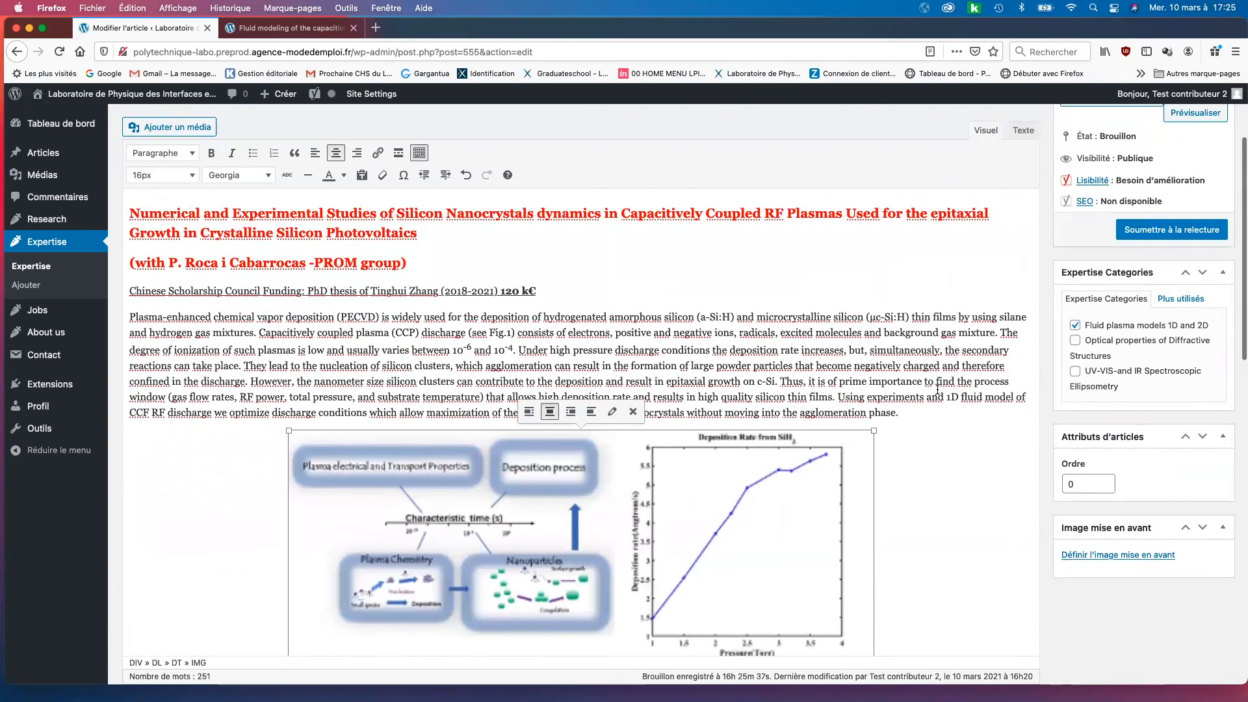
pyautogui.scroll(1, 945, 389)
pyautogui.scroll(1, 944, 389)
pyautogui.click(1129, 223)
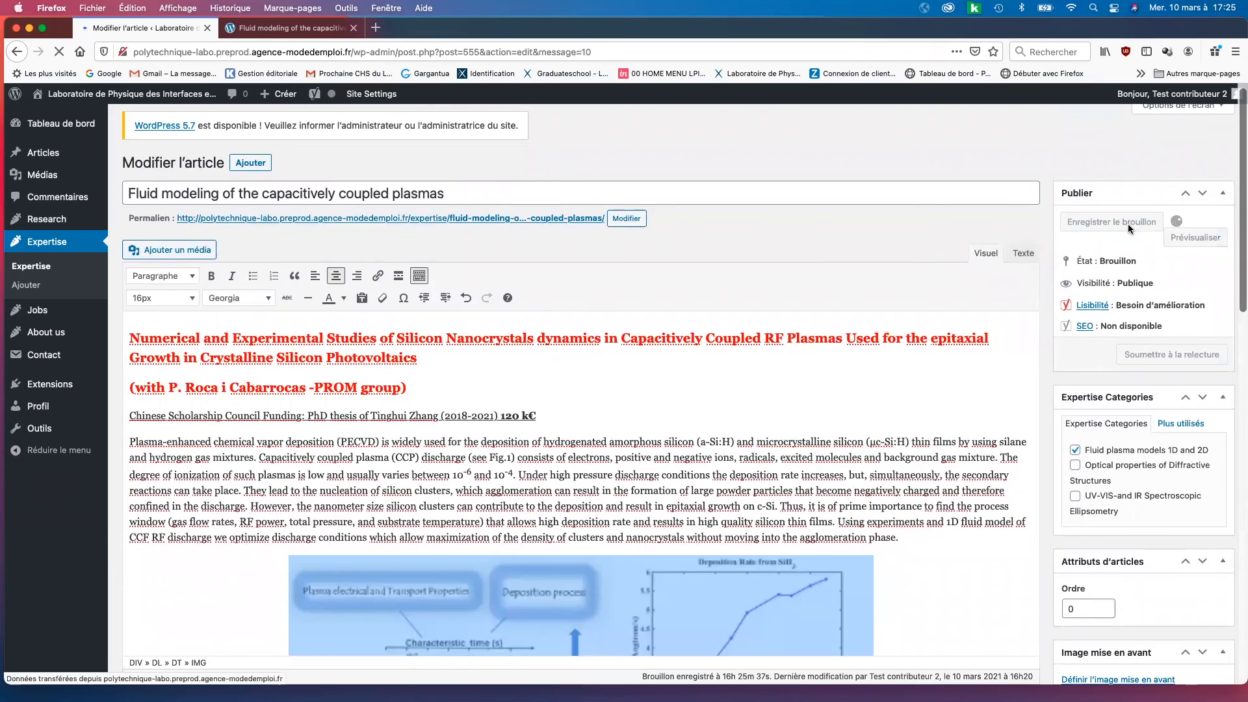
# Preview the article and narrow the browser window to check how the text and captioned figure adapt
pyautogui.scroll(-10, 1003, 363)
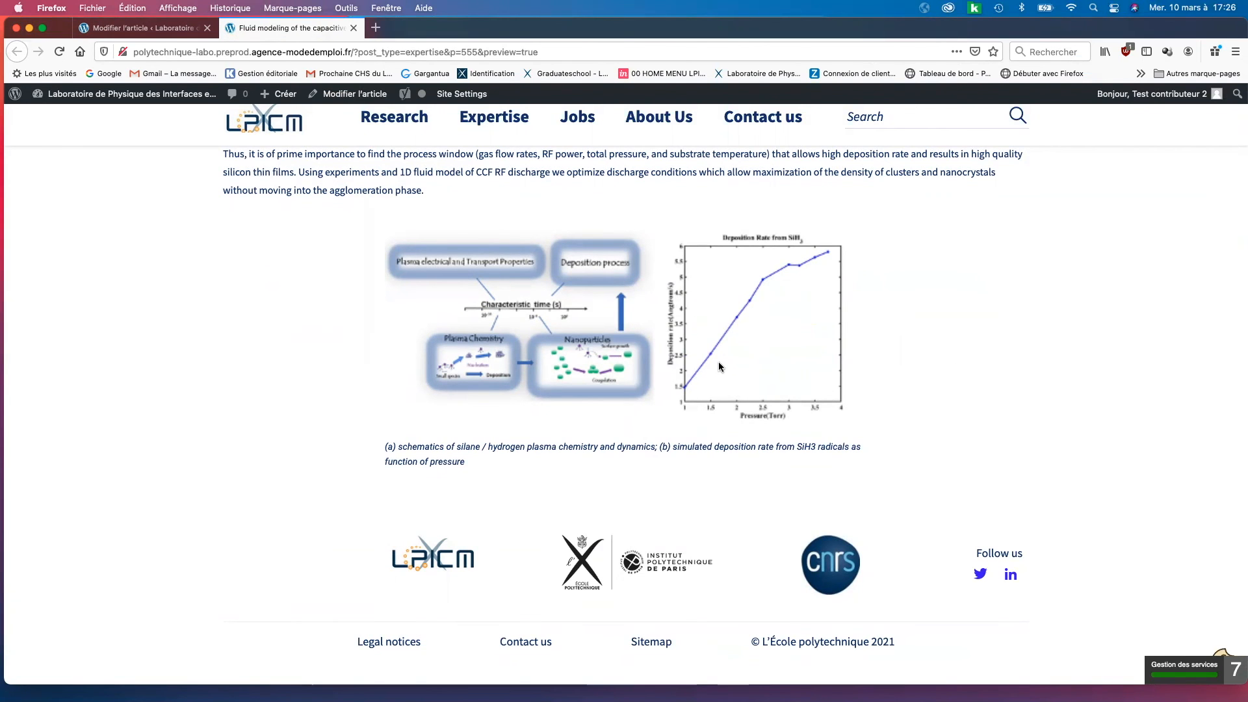
pyautogui.scroll(3, 719, 368)
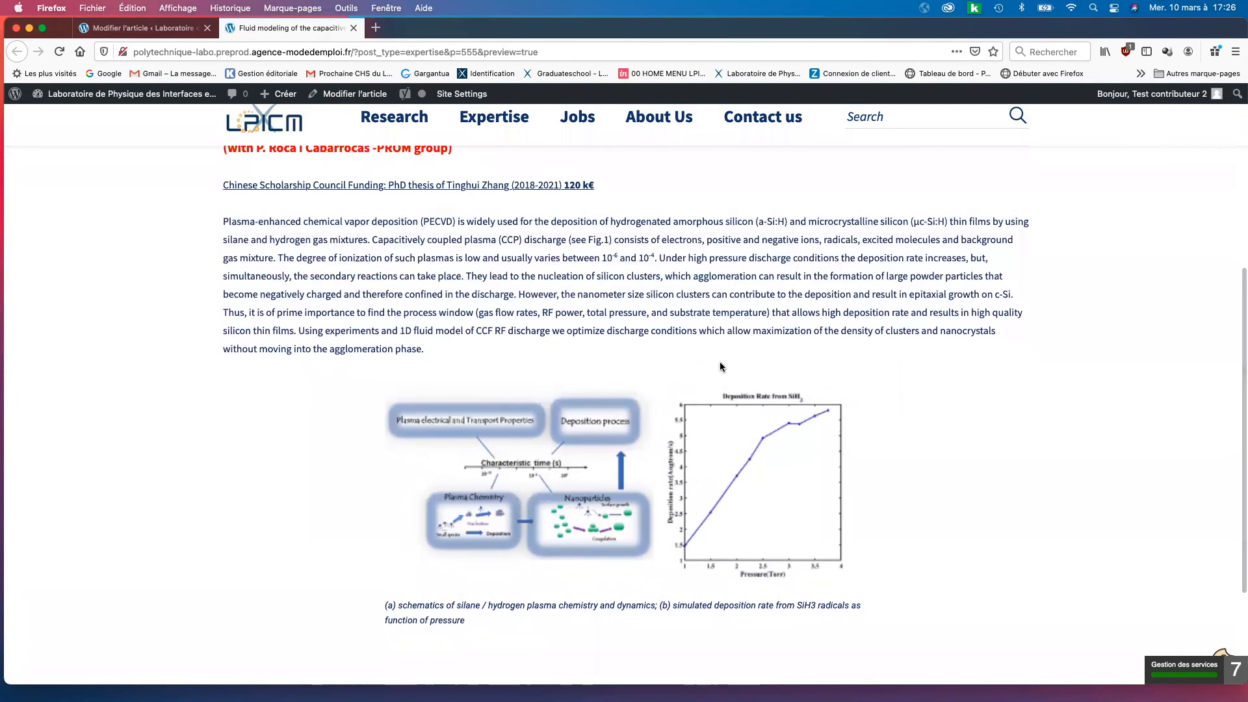
pyautogui.moveTo(1117, 29); pyautogui.dragTo(1089, 33)
pyautogui.moveTo(1222, 22); pyautogui.dragTo(1089, 29)
pyautogui.moveTo(1091, 662); pyautogui.dragTo(1164, 701)
pyautogui.moveTo(1164, 27); pyautogui.dragTo(983, 22)
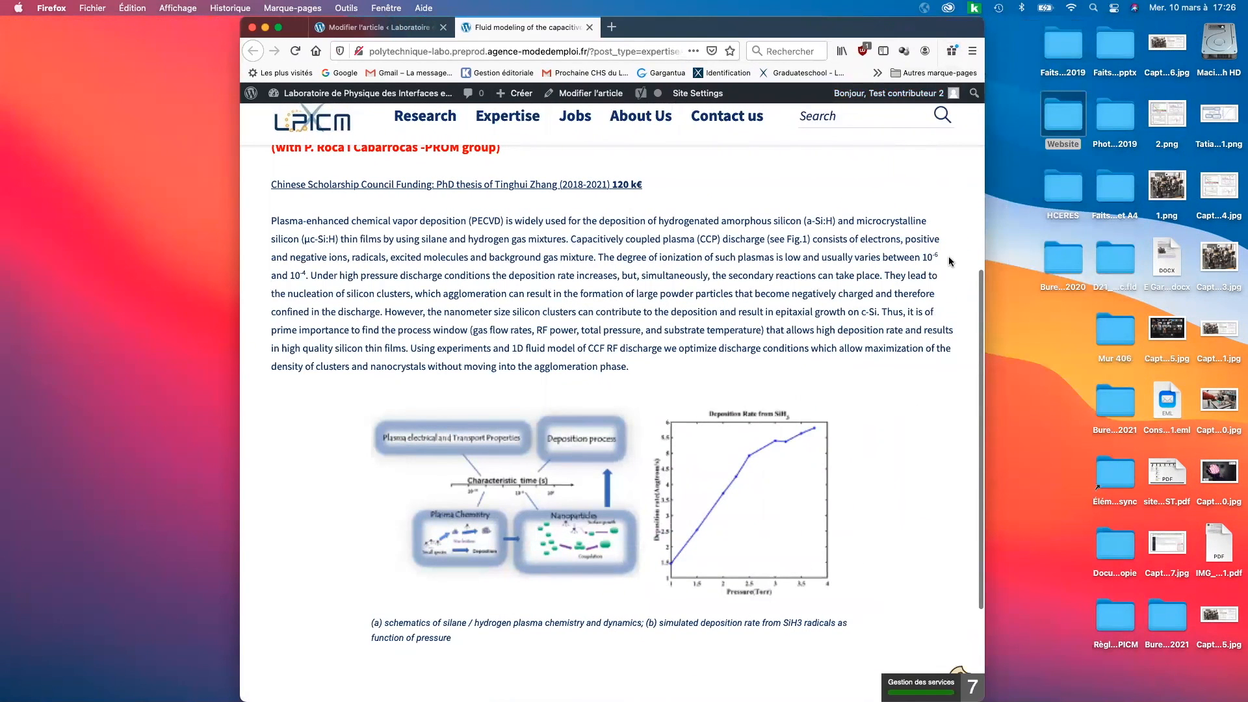
pyautogui.scroll(-5, 606, 382)
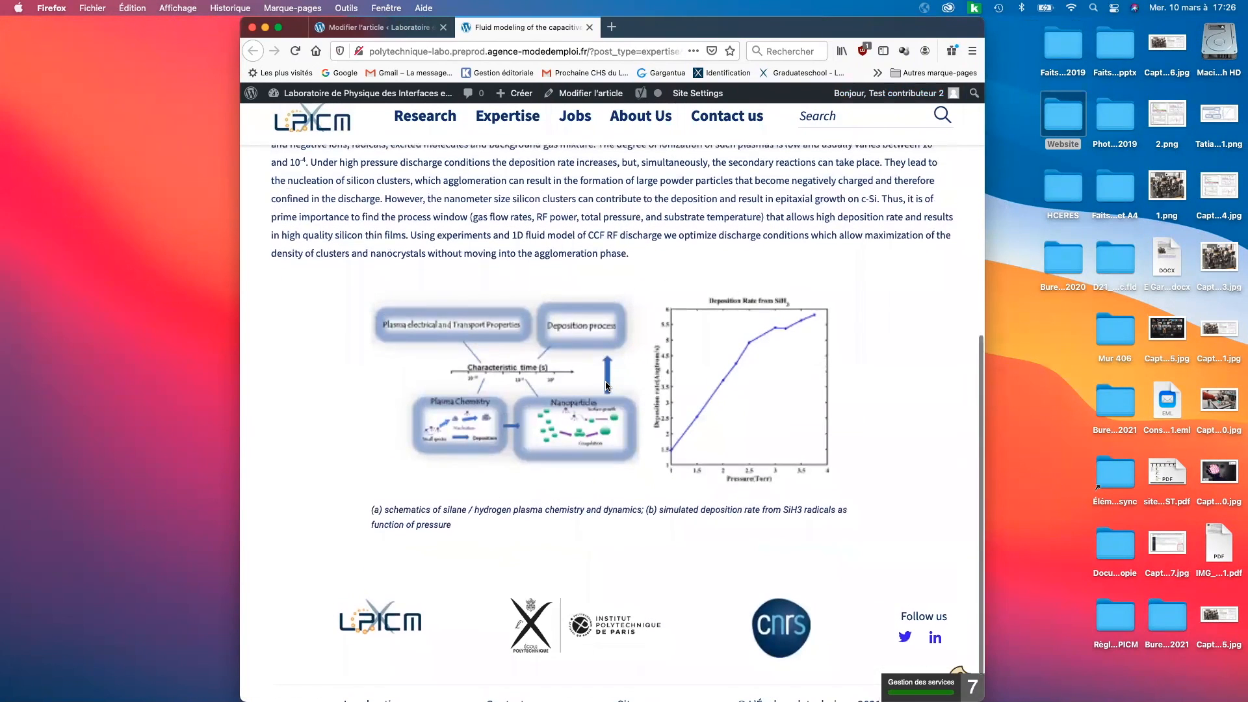
pyautogui.scroll(1, 605, 386)
pyautogui.scroll(2, 606, 385)
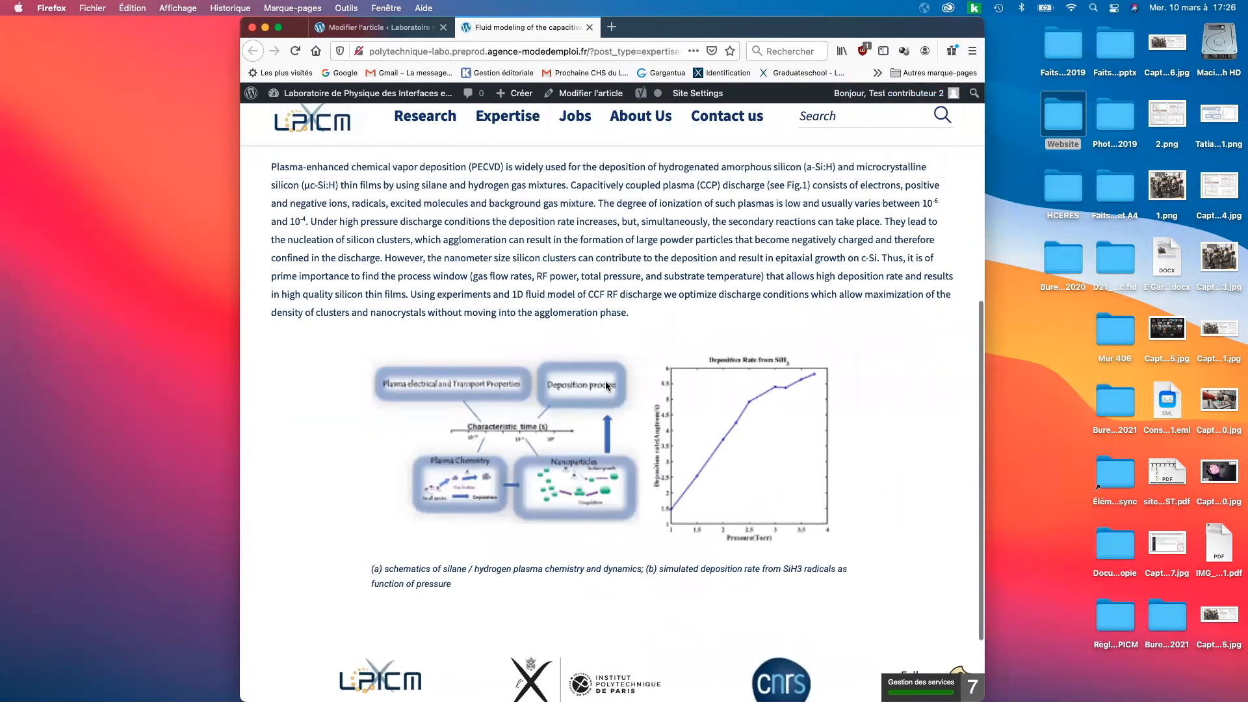
pyautogui.scroll(-3, 606, 385)
pyautogui.scroll(6, 606, 385)
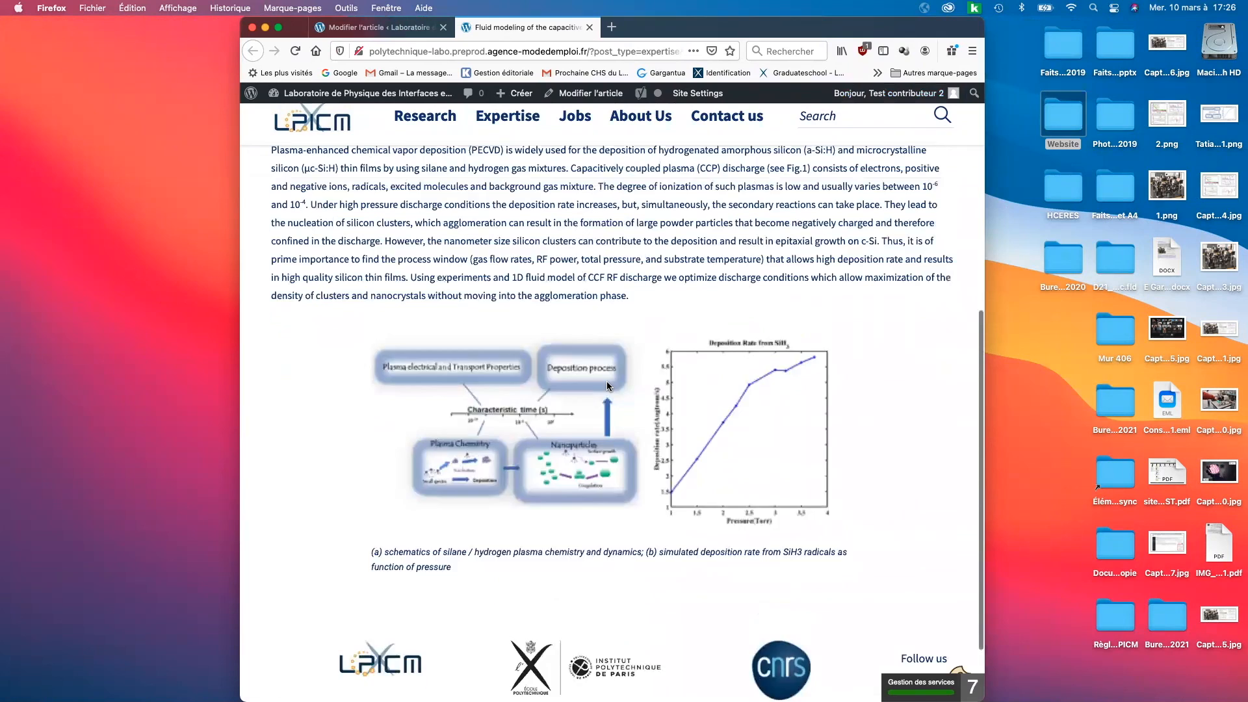
# Move the browser window aside and widen it again to check the previewed article's layout at full width
pyautogui.moveTo(774, 29); pyautogui.dragTo(475, 30)
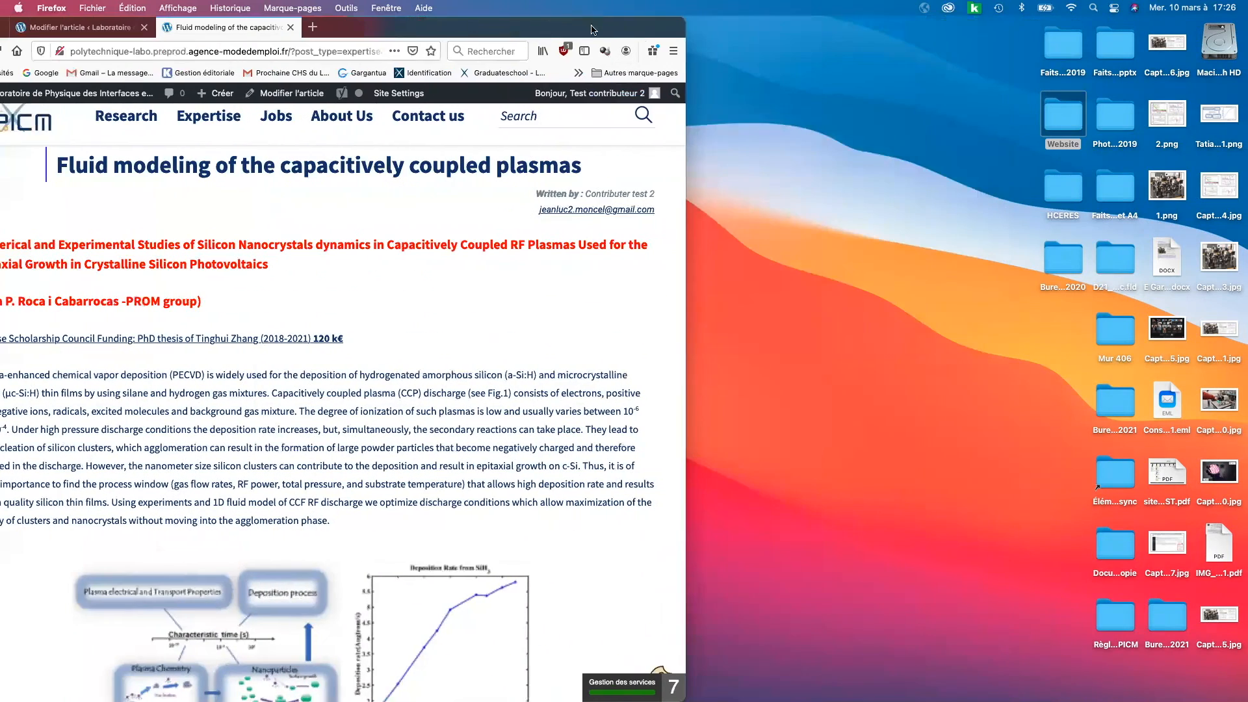
pyautogui.moveTo(686, 29); pyautogui.dragTo(1226, 29)
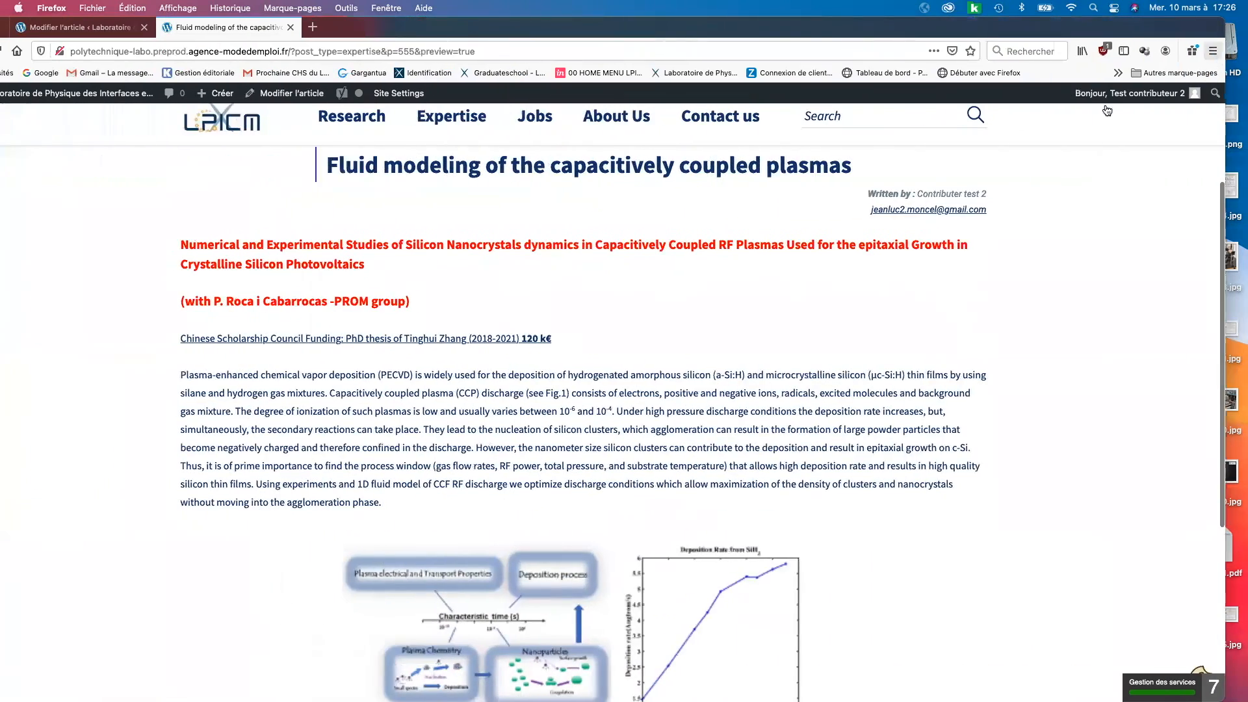
pyautogui.scroll(-2, 848, 187)
pyautogui.scroll(3, 848, 187)
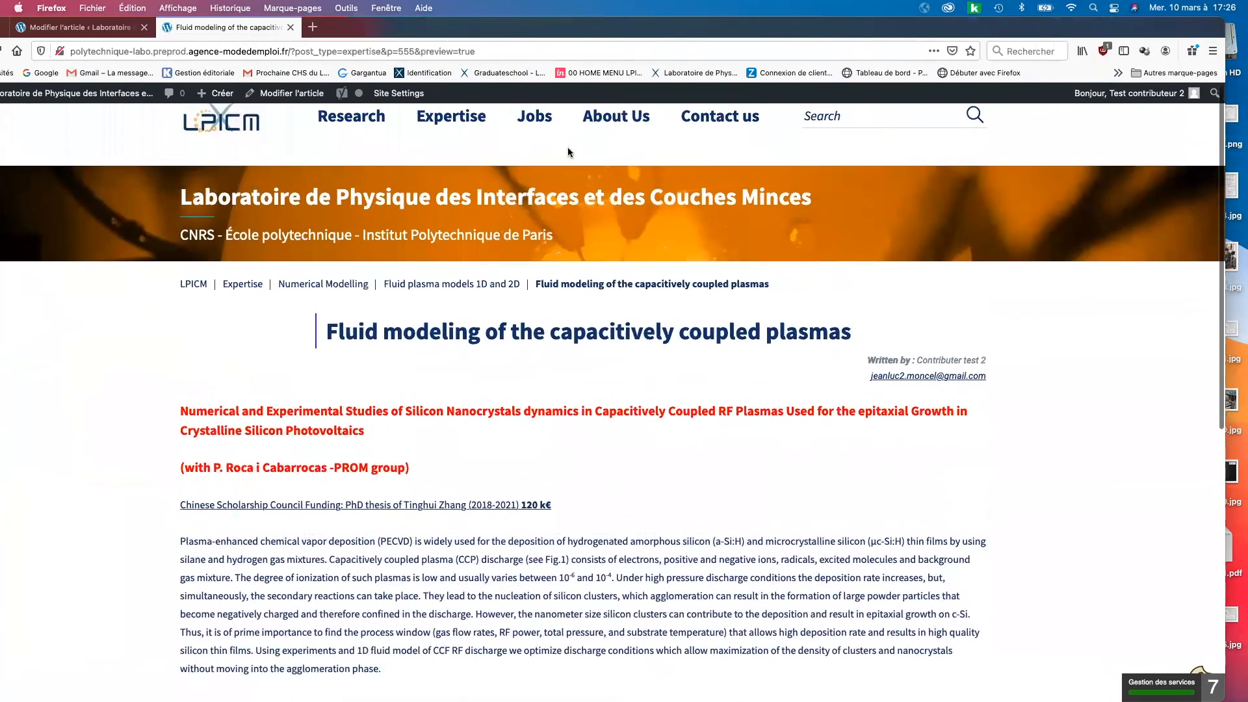
# Return to the article editor, look over the content and submit the article for review
pyautogui.click(111, 29)
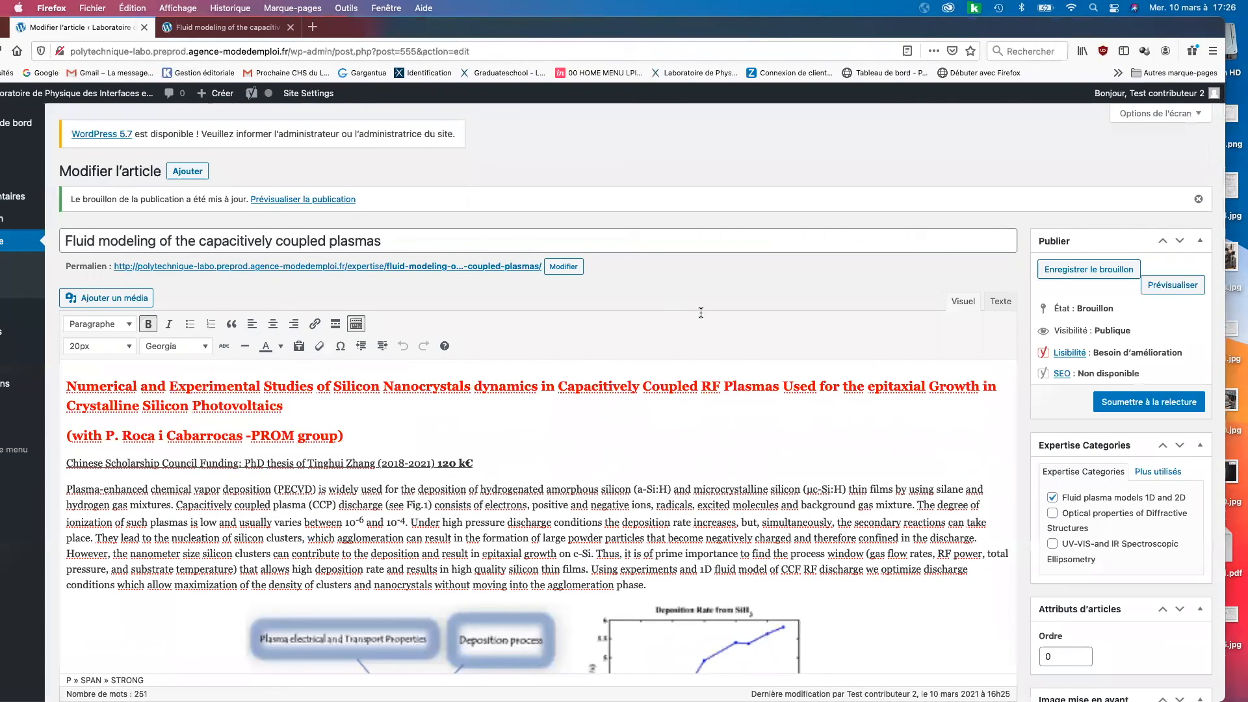
pyautogui.scroll(-5, 701, 313)
pyautogui.scroll(5, 700, 312)
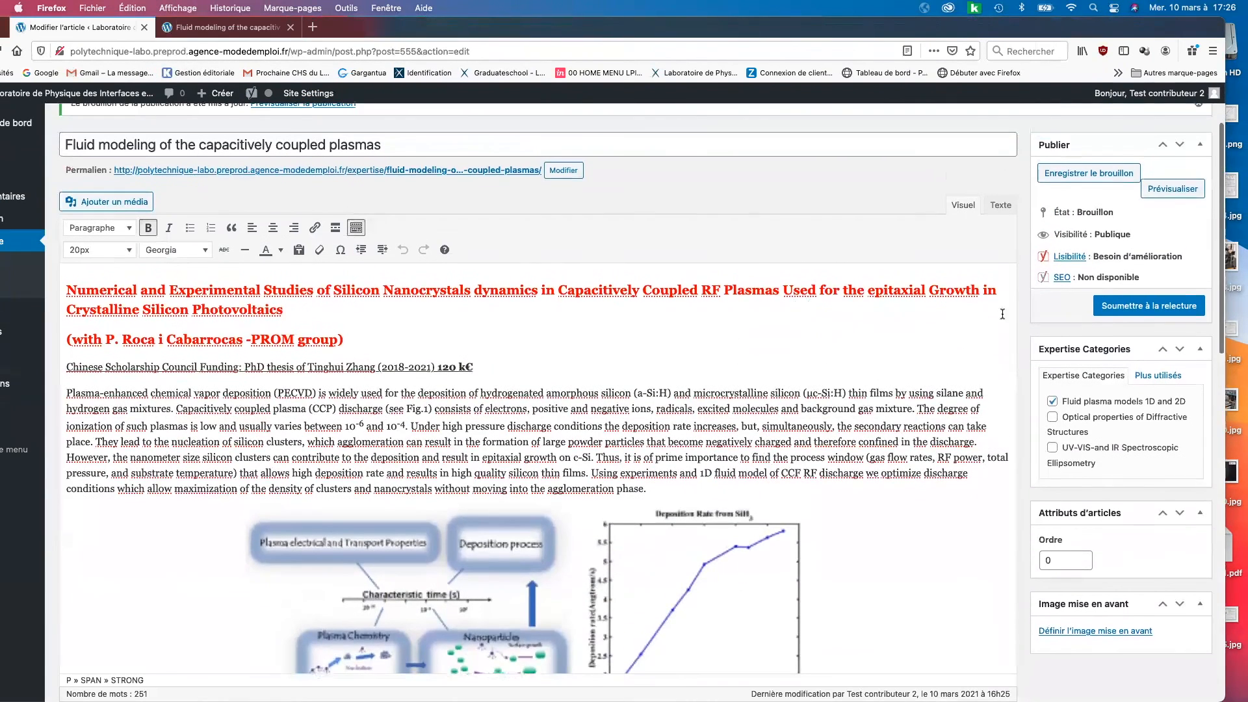
pyautogui.click(1160, 308)
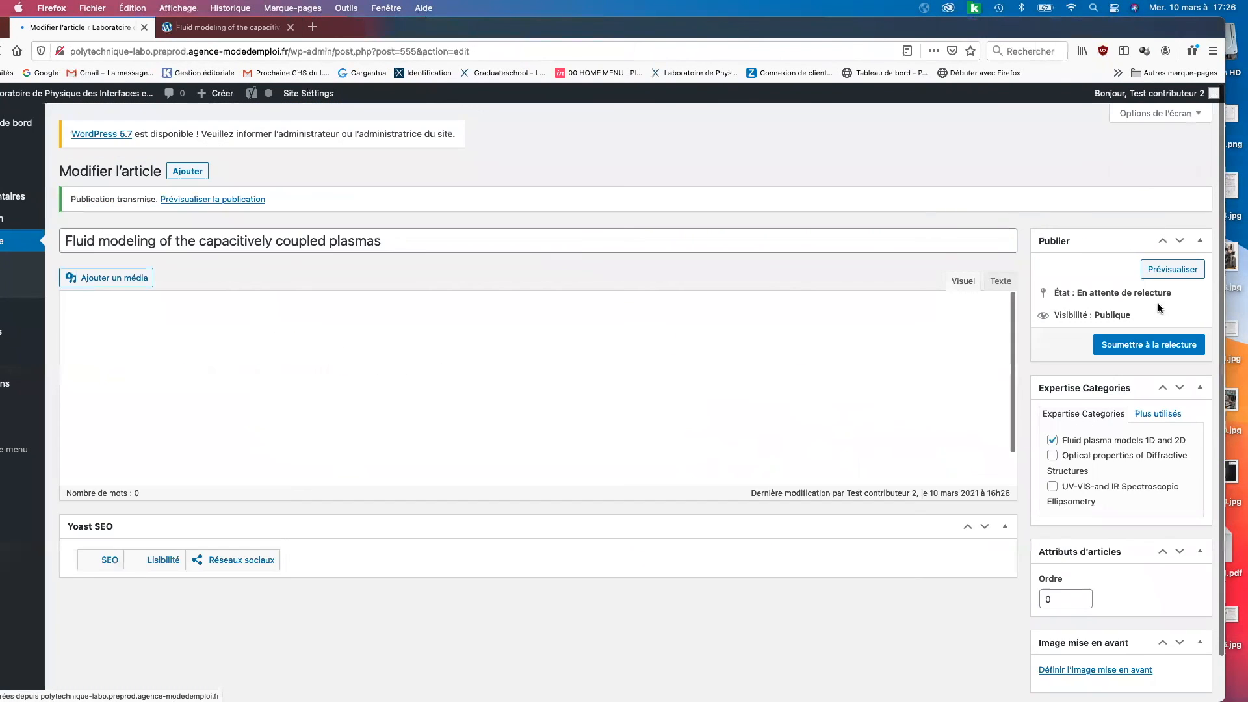